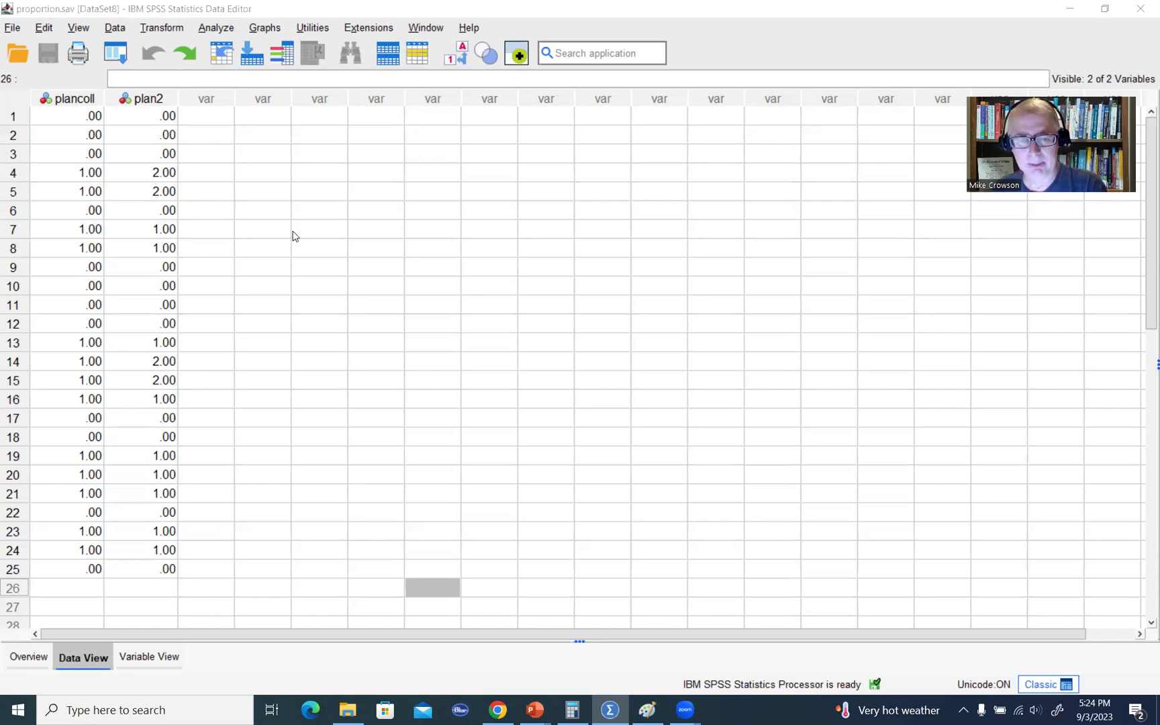
# Examine how the plancoll variable is coded across the cases in the data sheet.
pyautogui.click(77, 99)
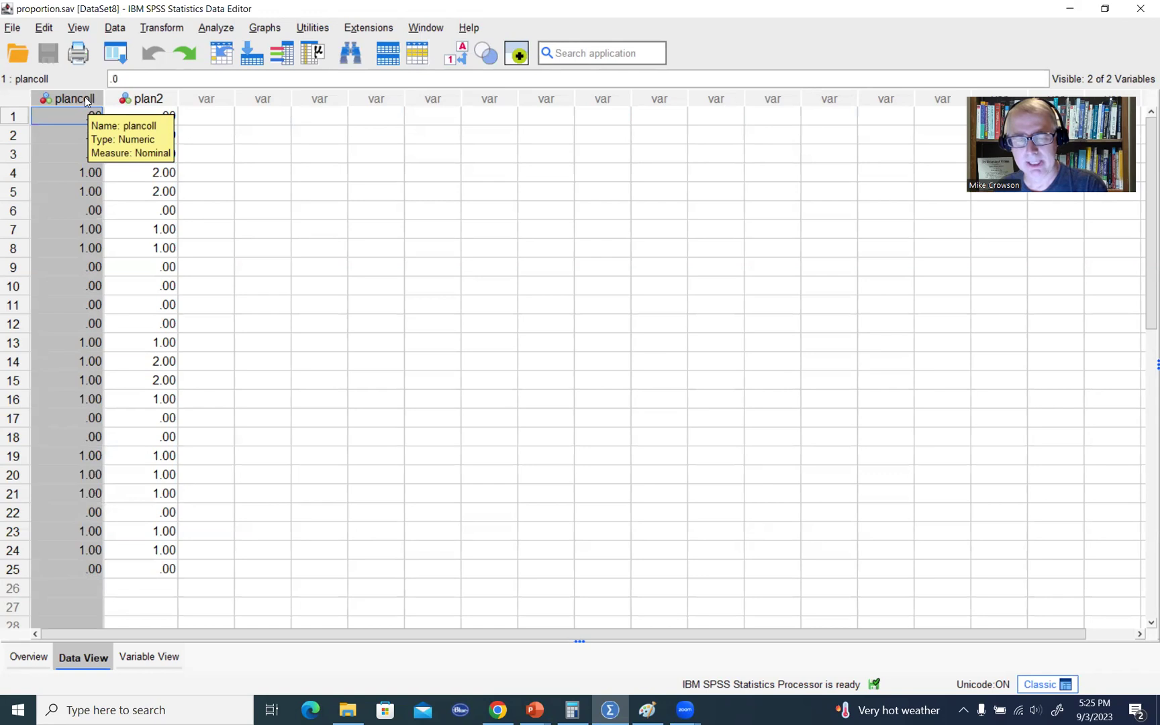
pyautogui.click(219, 133)
pyautogui.click(83, 133)
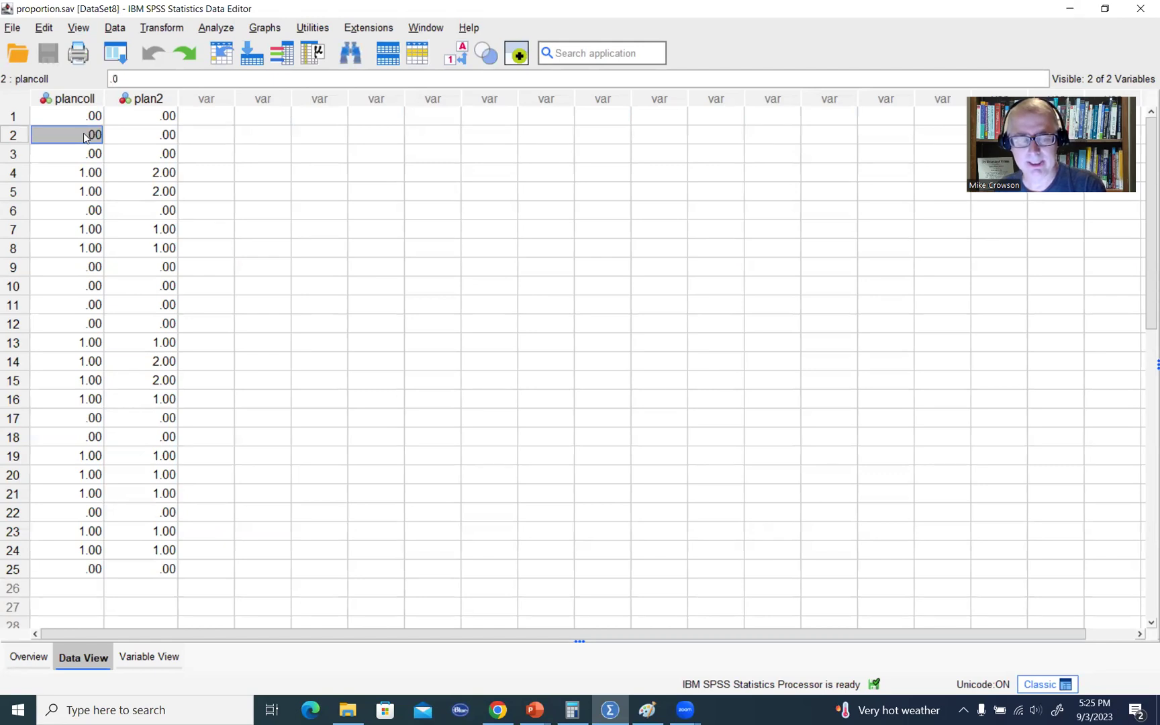
pyautogui.click(78, 231)
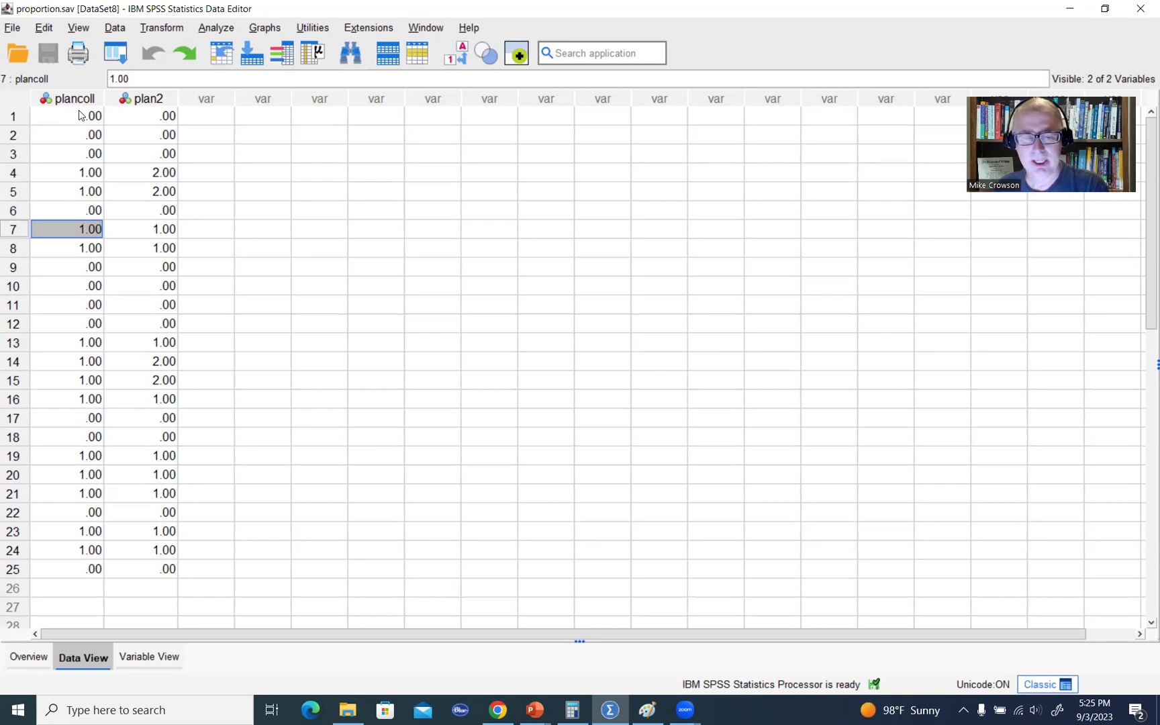
pyautogui.click(90, 212)
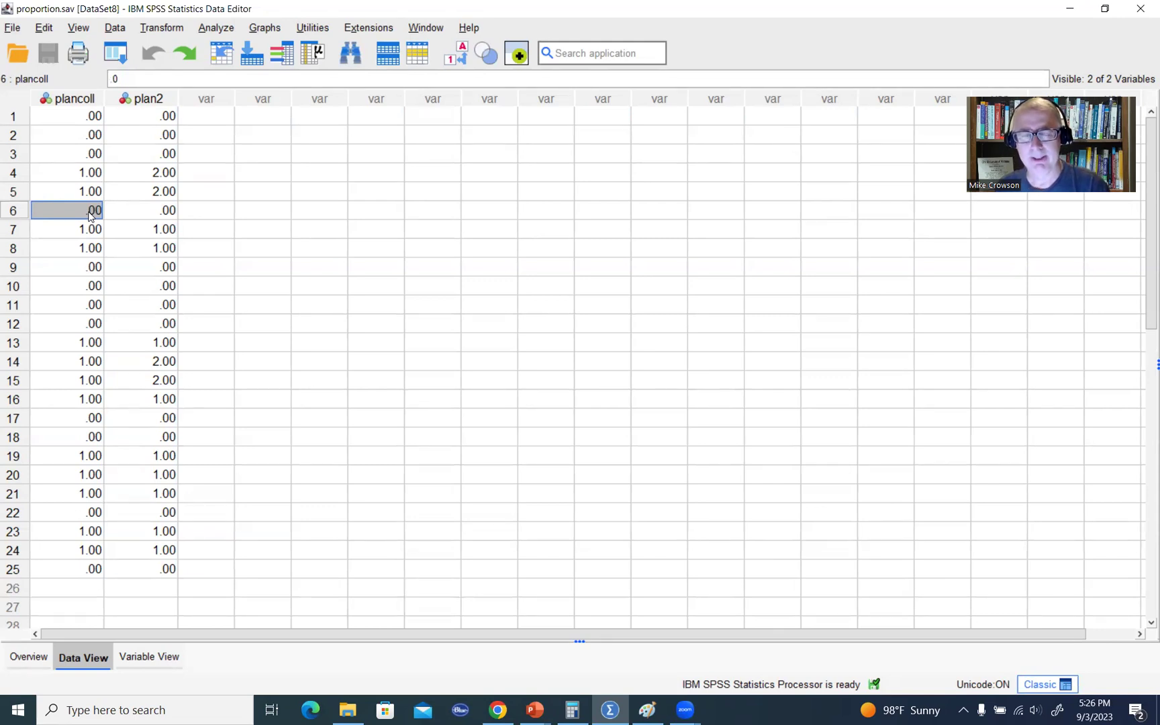
pyautogui.click(86, 230)
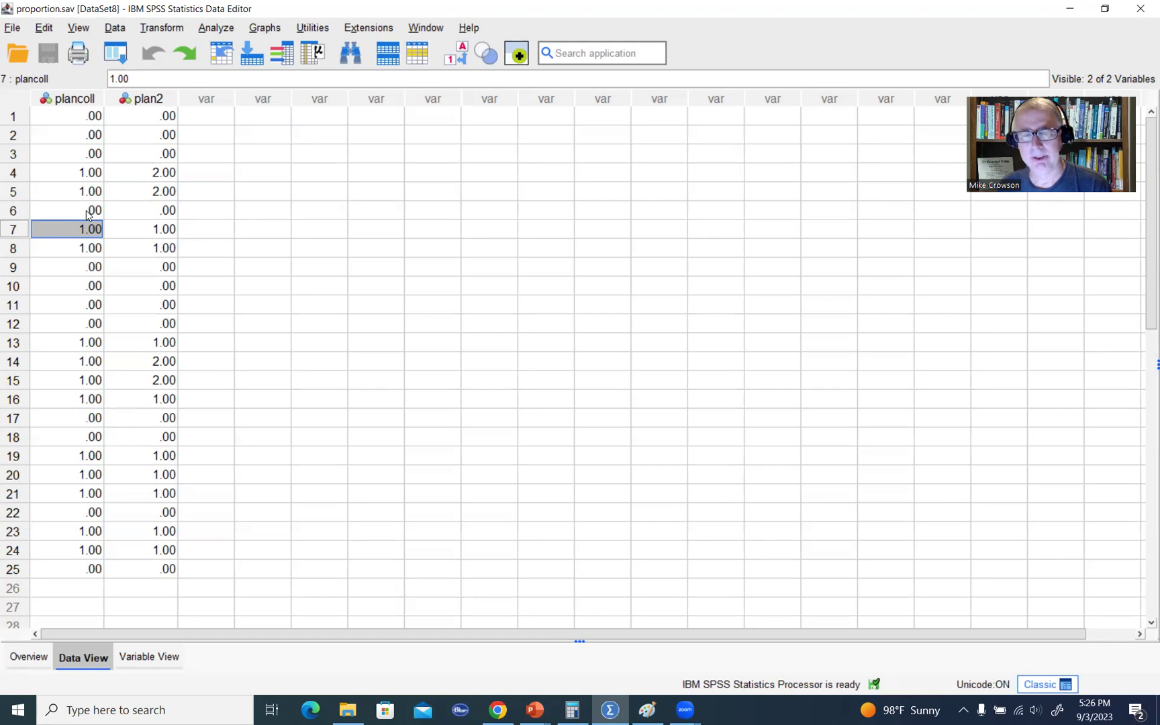
pyautogui.click(88, 214)
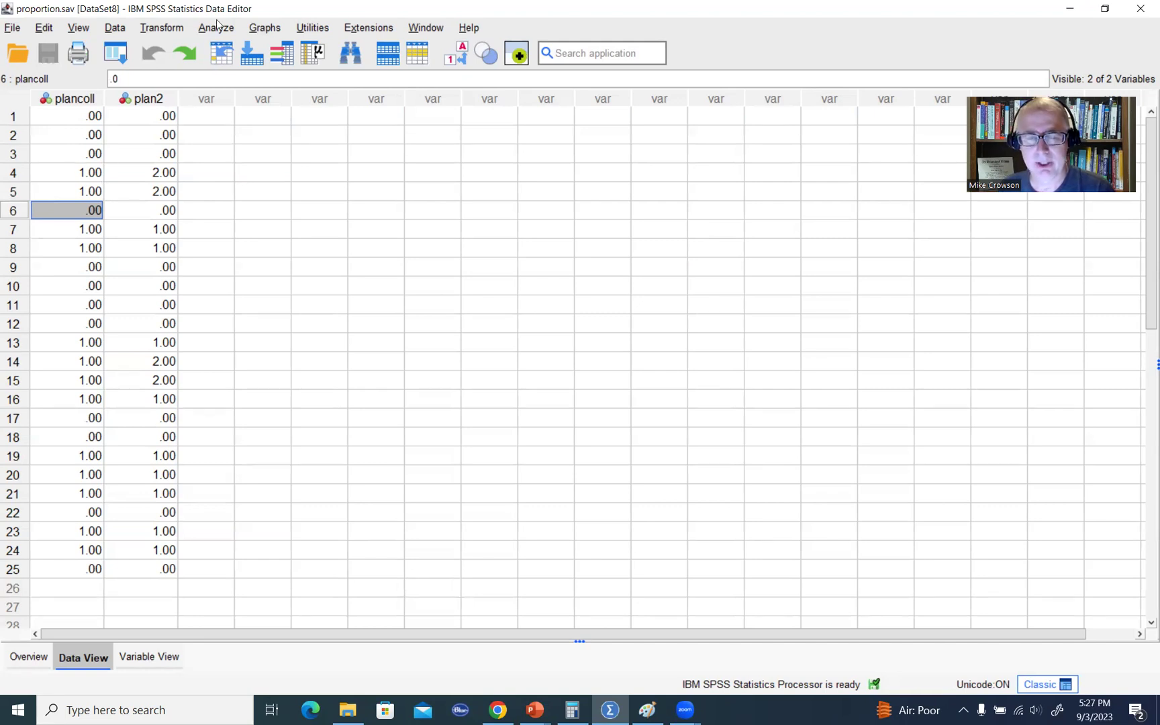
# Start a One-Sample Proportions analysis, reset its previous settings and assign plancoll as the test variable.
pyautogui.click(216, 28)
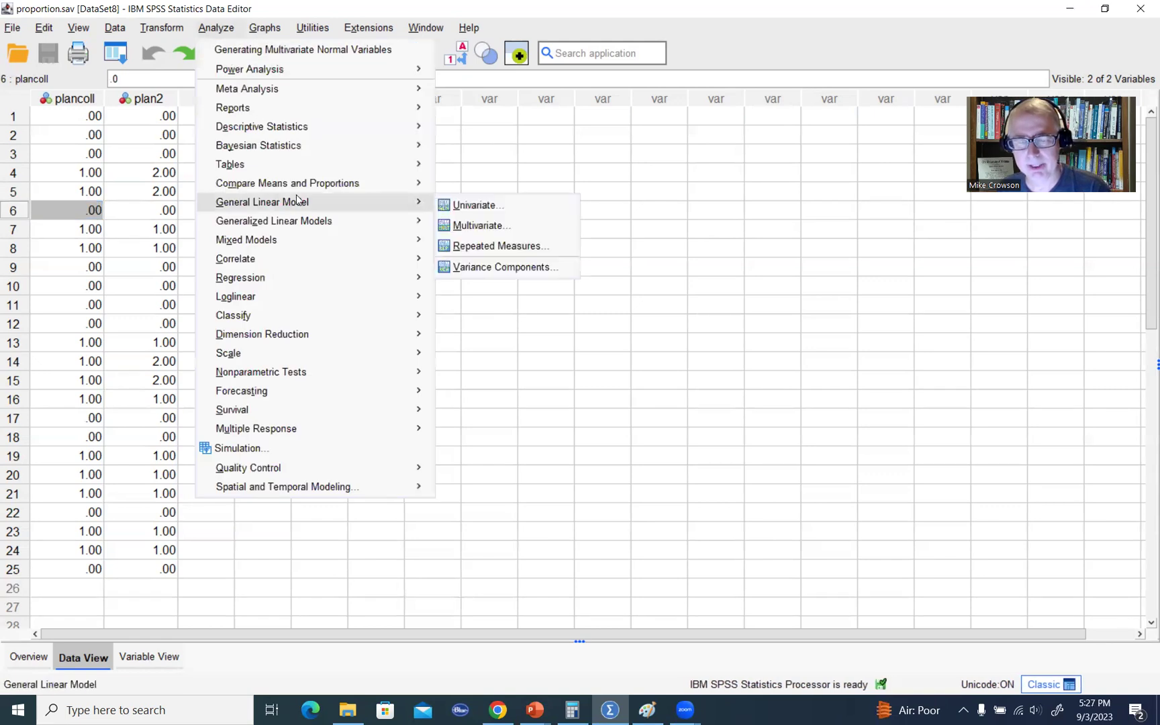
pyautogui.moveTo(310, 183)
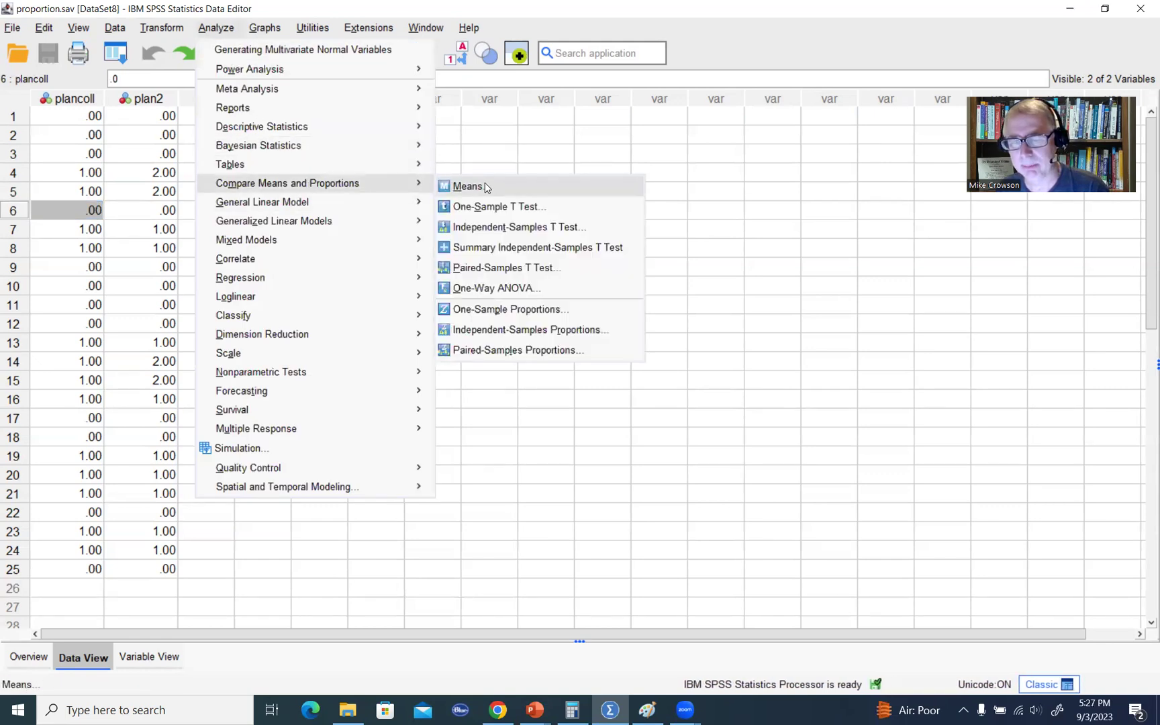
pyautogui.click(551, 311)
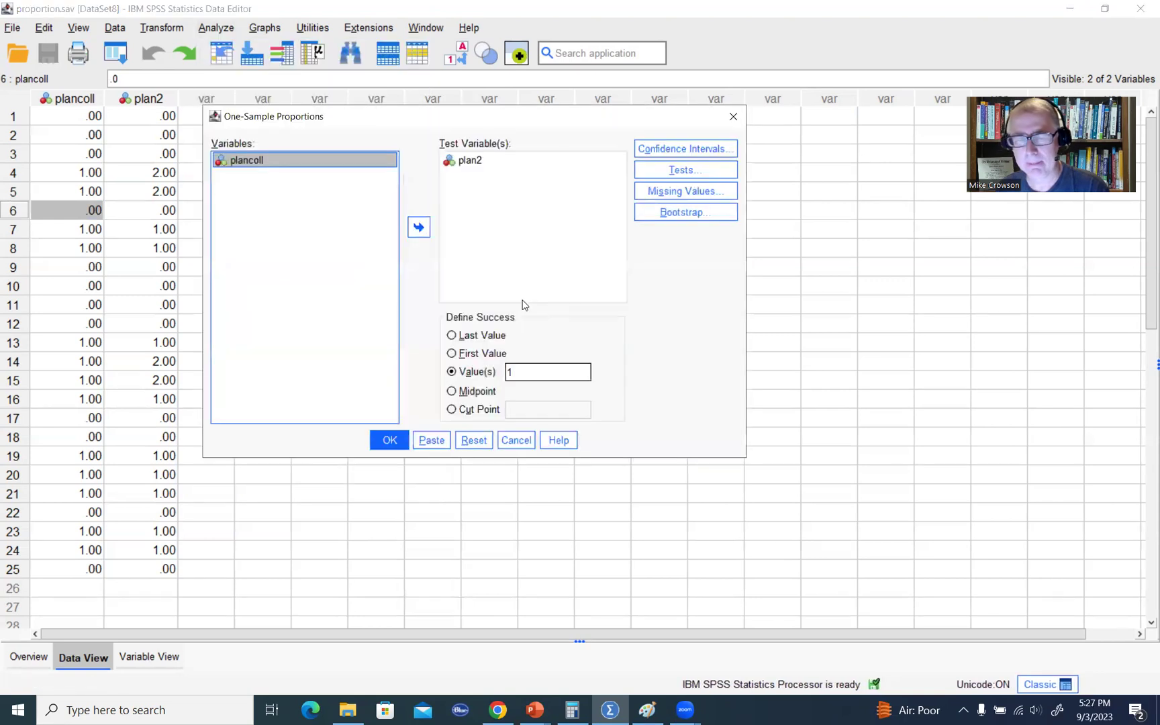
pyautogui.click(487, 440)
pyautogui.click(251, 161)
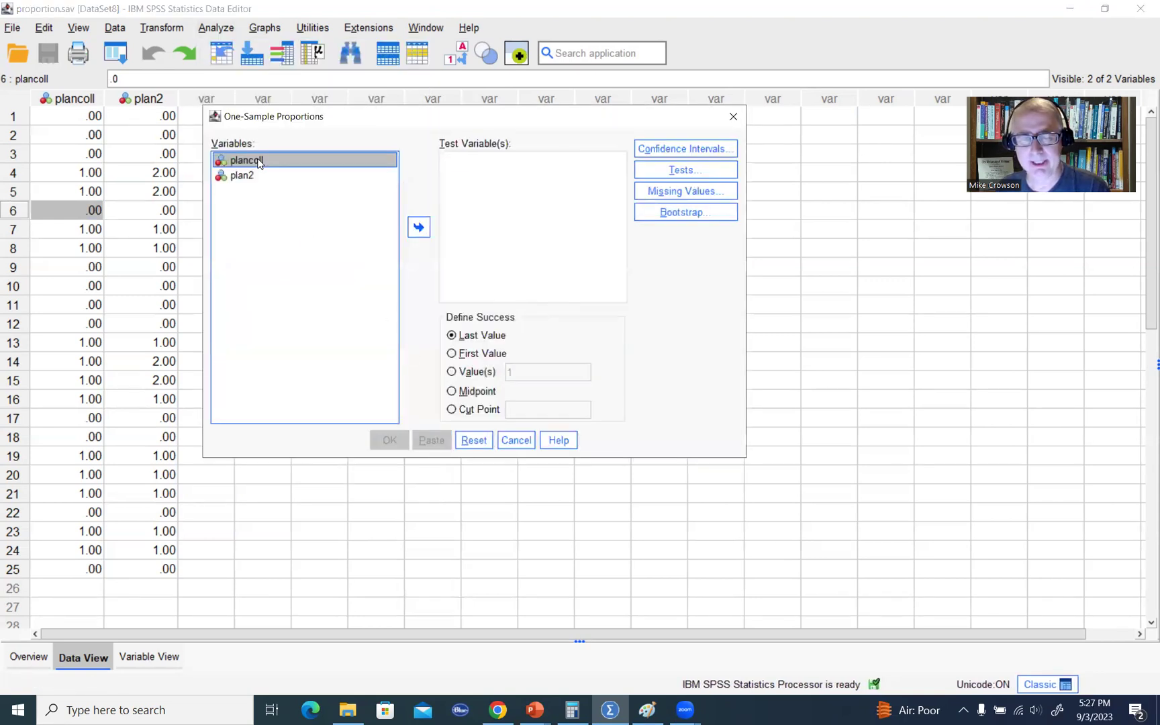
pyautogui.click(421, 230)
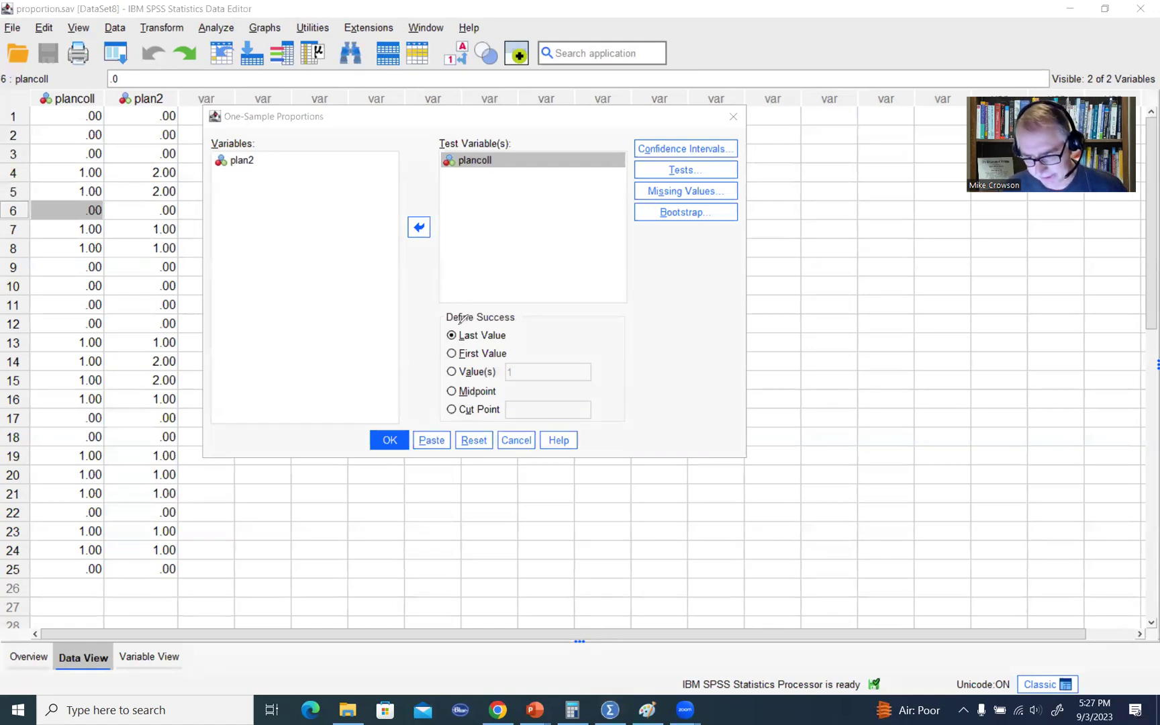
pyautogui.moveTo(483, 327)
pyautogui.mouseDown()
pyautogui.moveTo(508, 329)
pyautogui.moveTo(444, 361)
pyautogui.mouseUp()
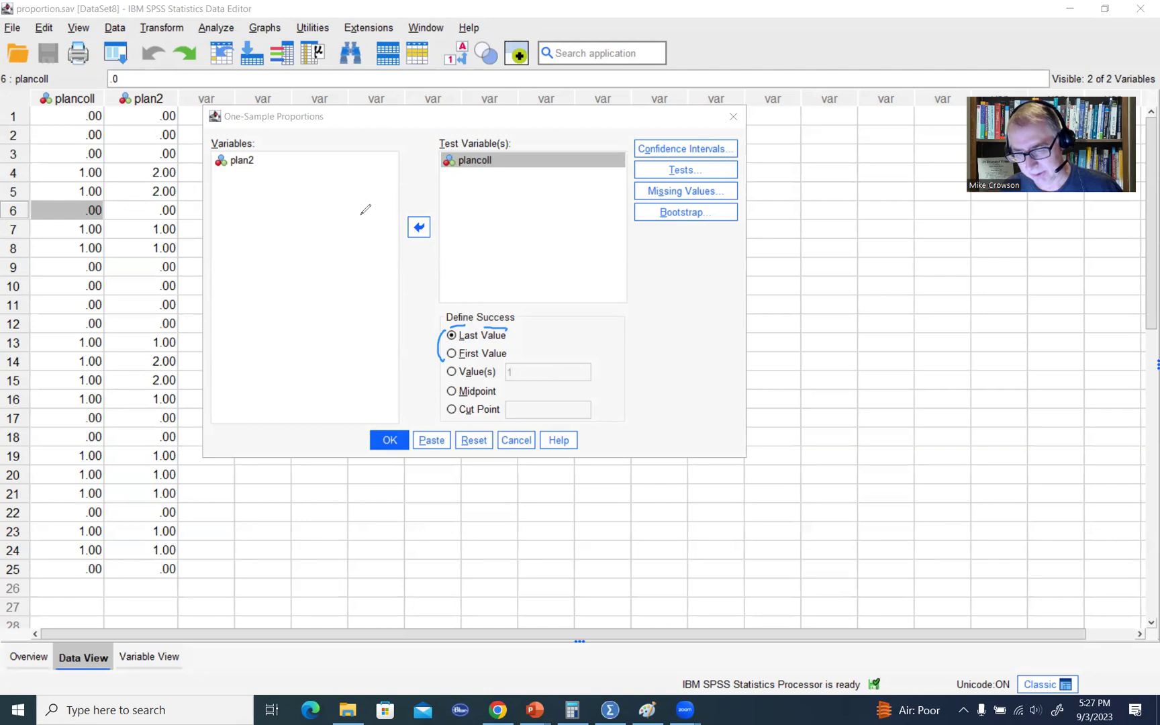
pyautogui.moveTo(361, 215); pyautogui.dragTo(361, 256)
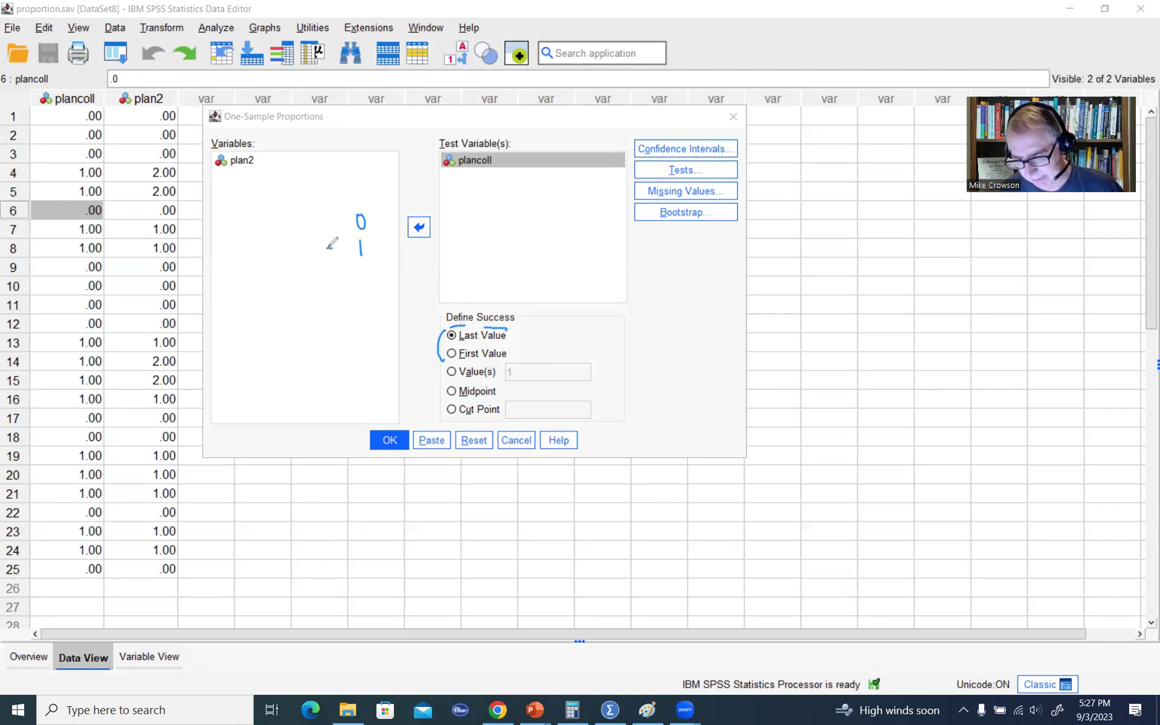
pyautogui.moveTo(341, 242); pyautogui.dragTo(342, 255)
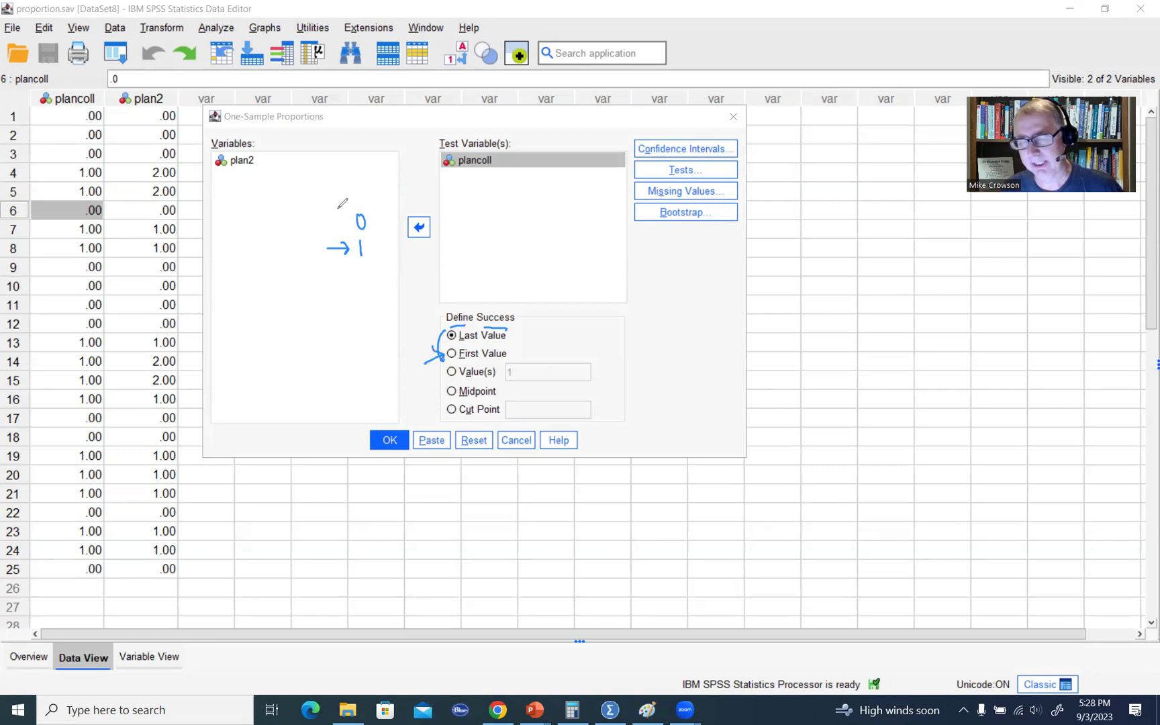
pyautogui.moveTo(337, 199)
pyautogui.mouseDown()
pyautogui.moveTo(354, 204)
pyautogui.moveTo(343, 210)
pyautogui.mouseUp()
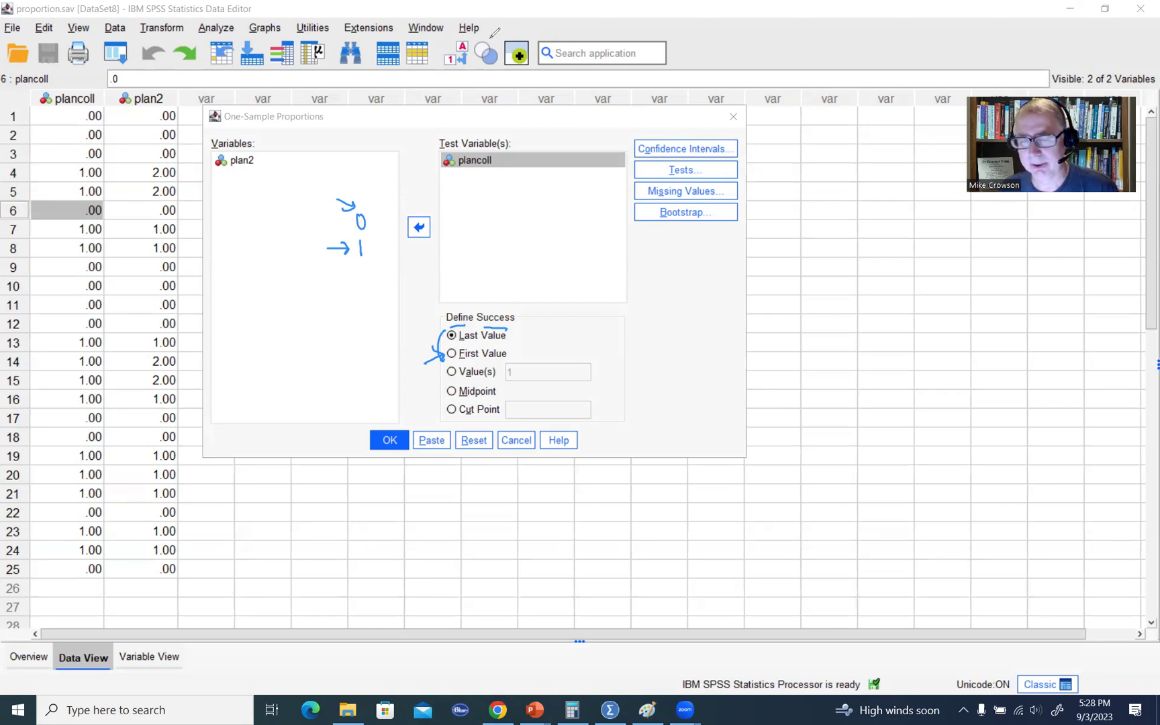
pyautogui.press('e')
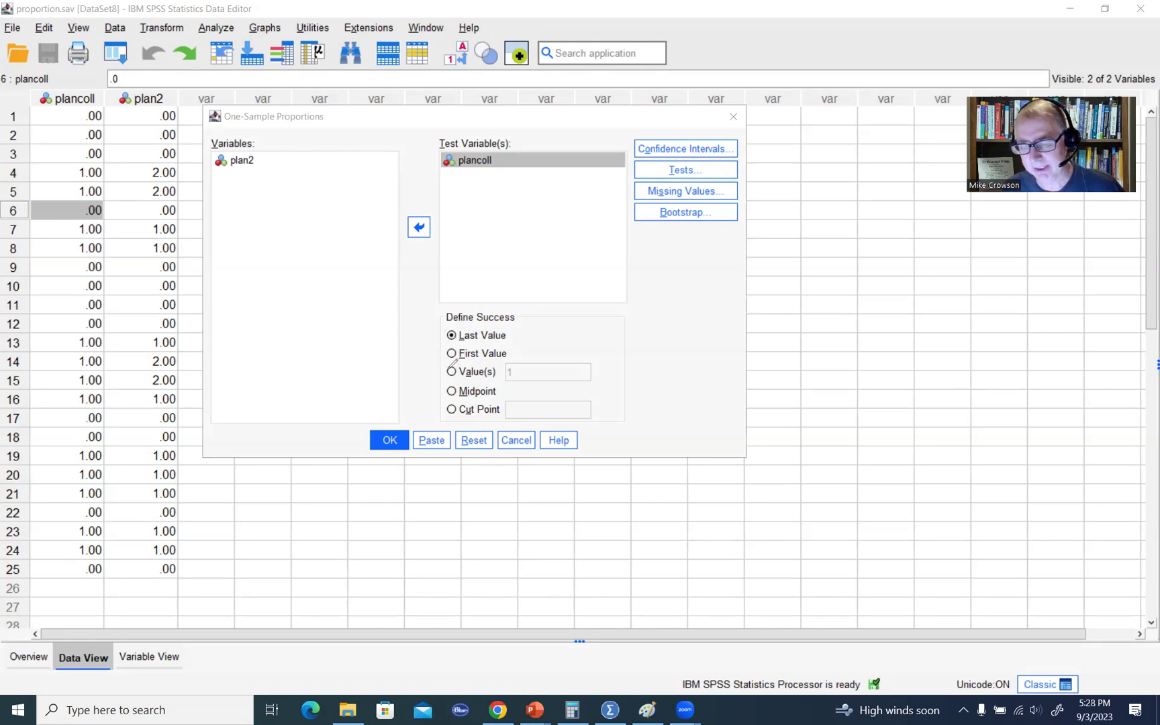
# Define success for the proportion test by the specific value 1.
pyautogui.click(452, 371)
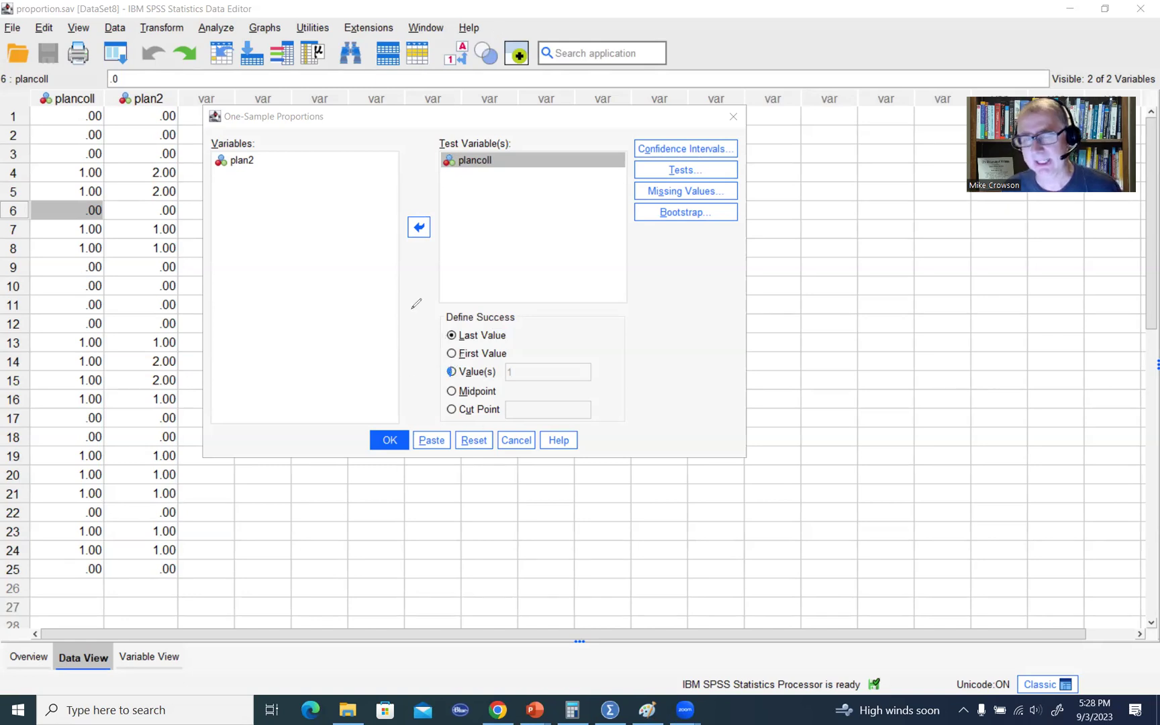
pyautogui.click(452, 372)
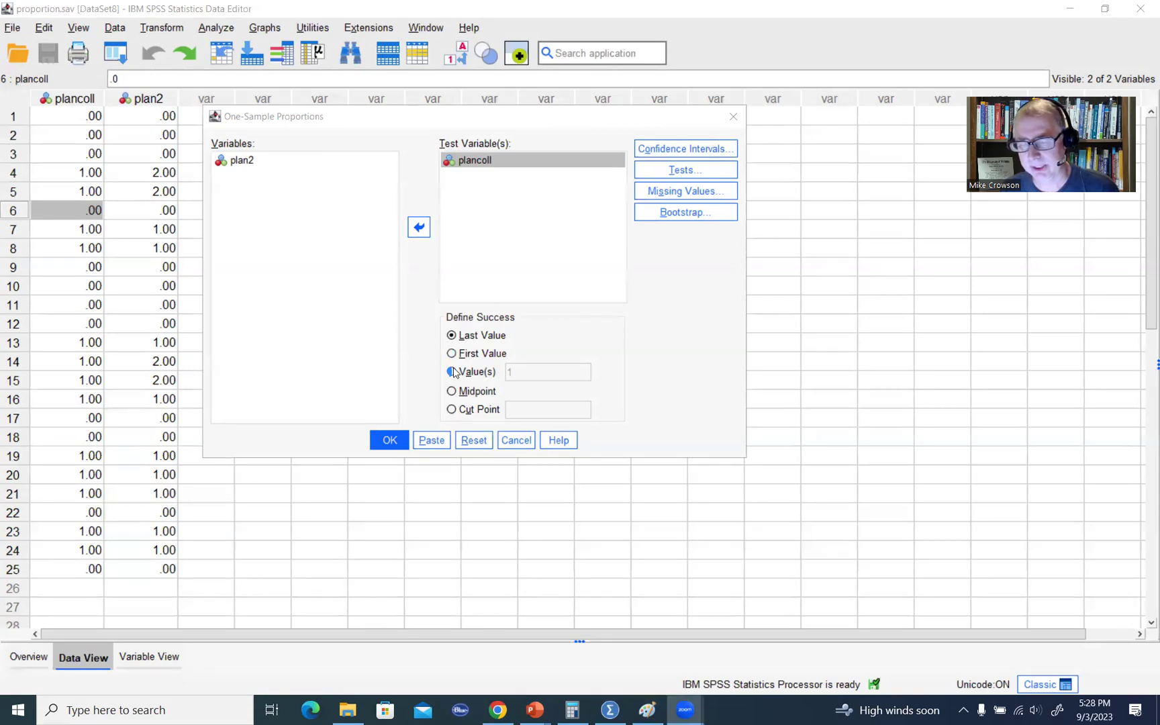
pyautogui.click(552, 372)
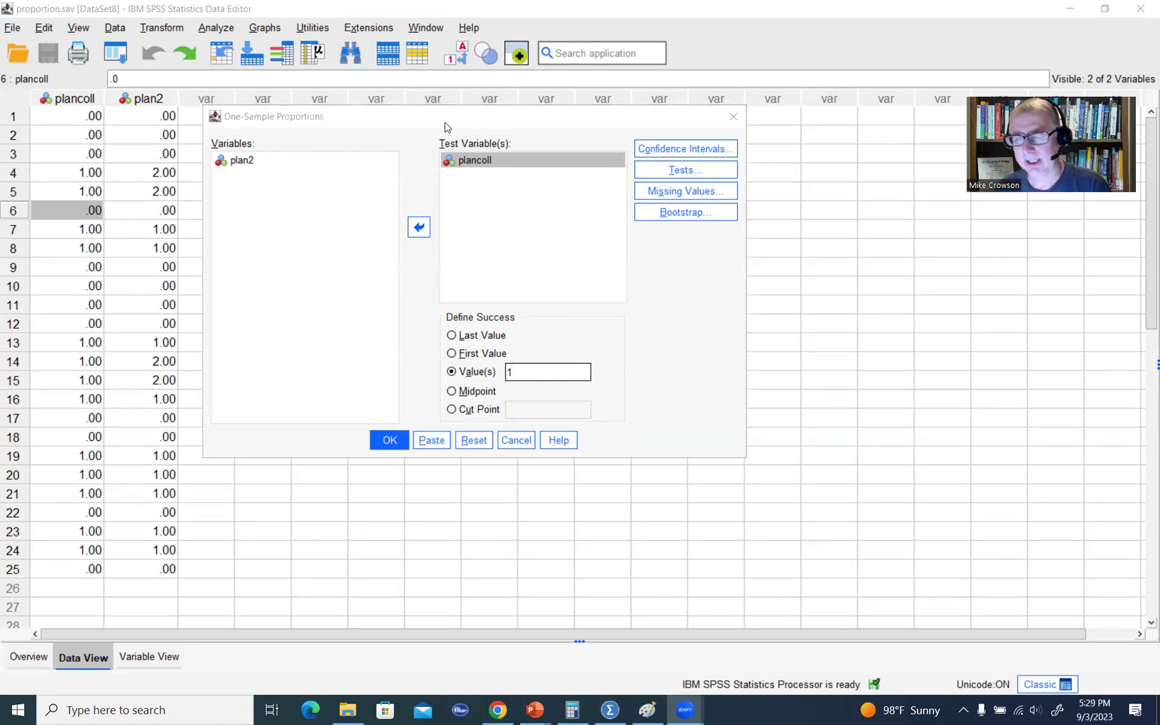
# Add Clopper-Pearson ("Exact") and Wald to the interval types selected for the proportion's confidence intervals.
pyautogui.moveTo(396, 127); pyautogui.dragTo(320, 160)
pyautogui.click(598, 182)
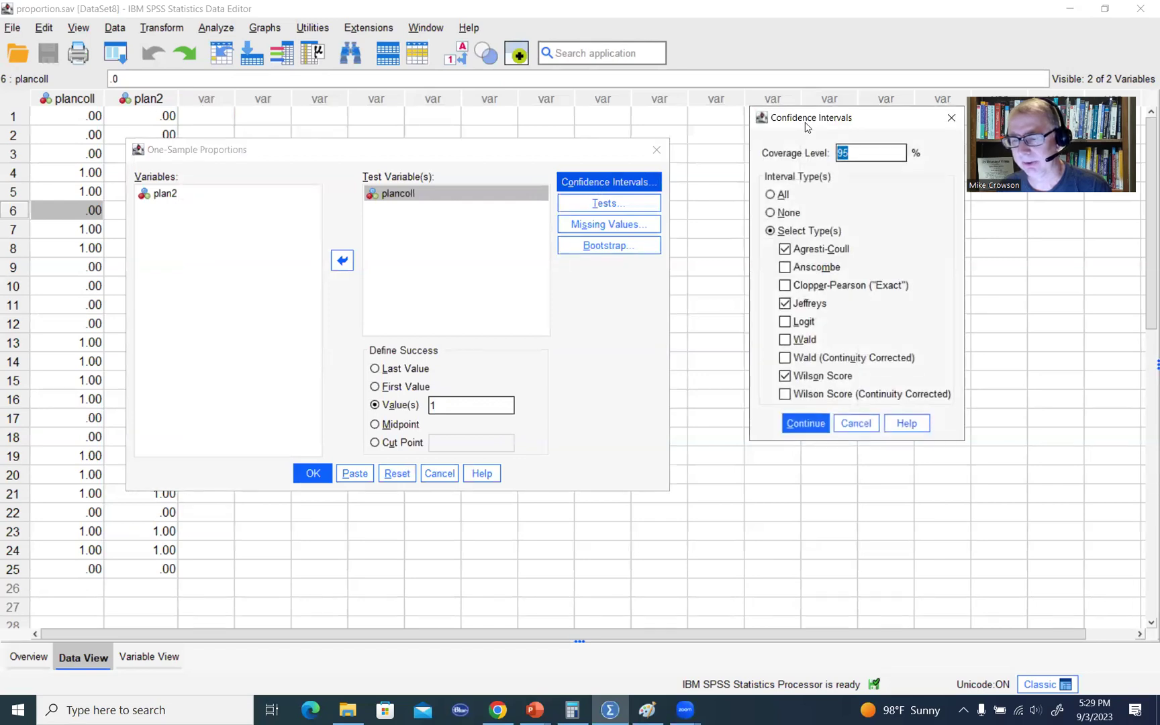
pyautogui.moveTo(806, 126); pyautogui.dragTo(736, 159)
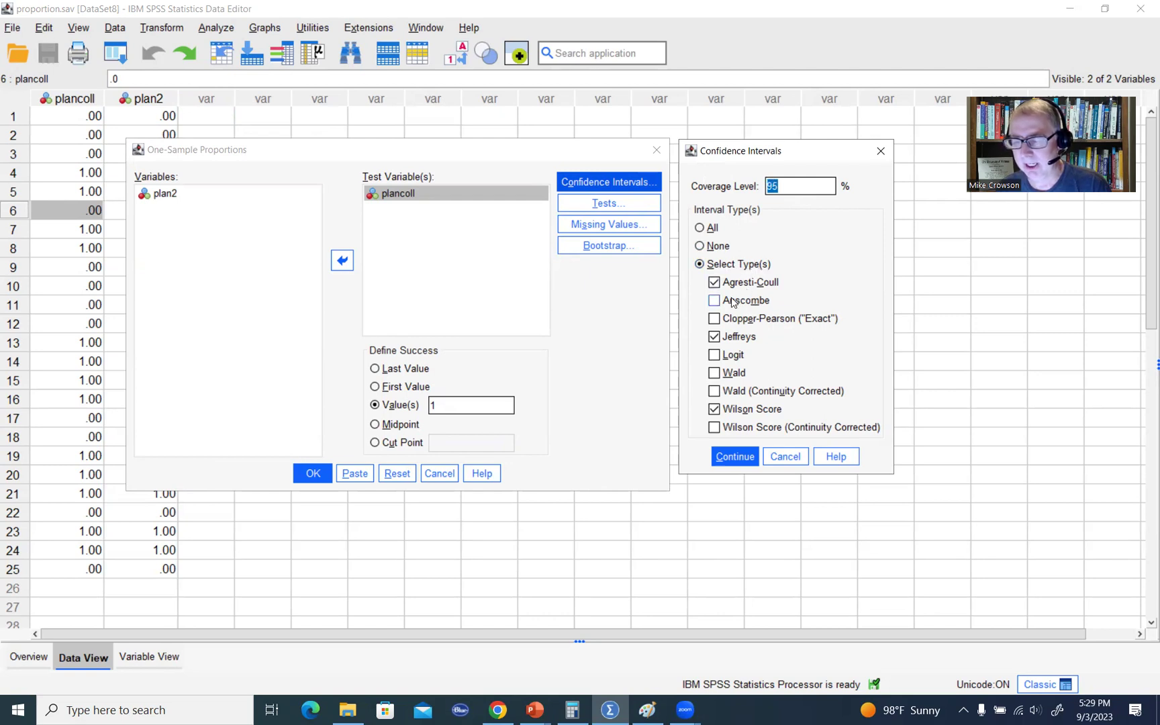
pyautogui.click(715, 320)
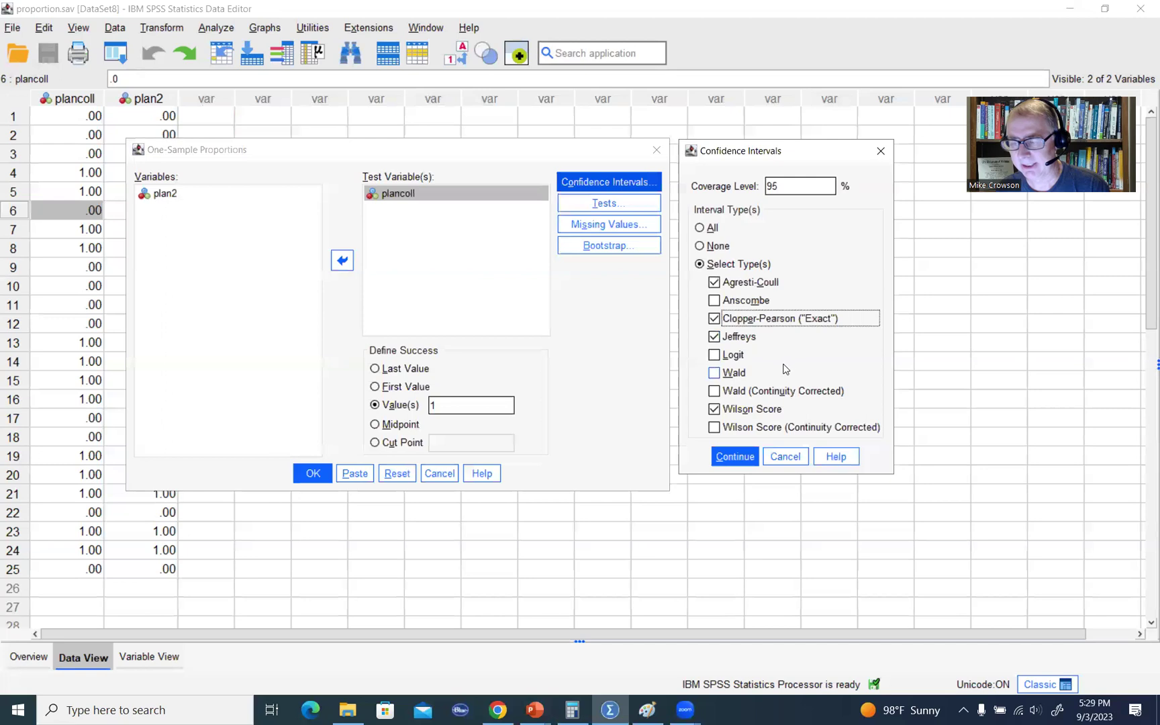
pyautogui.click(714, 372)
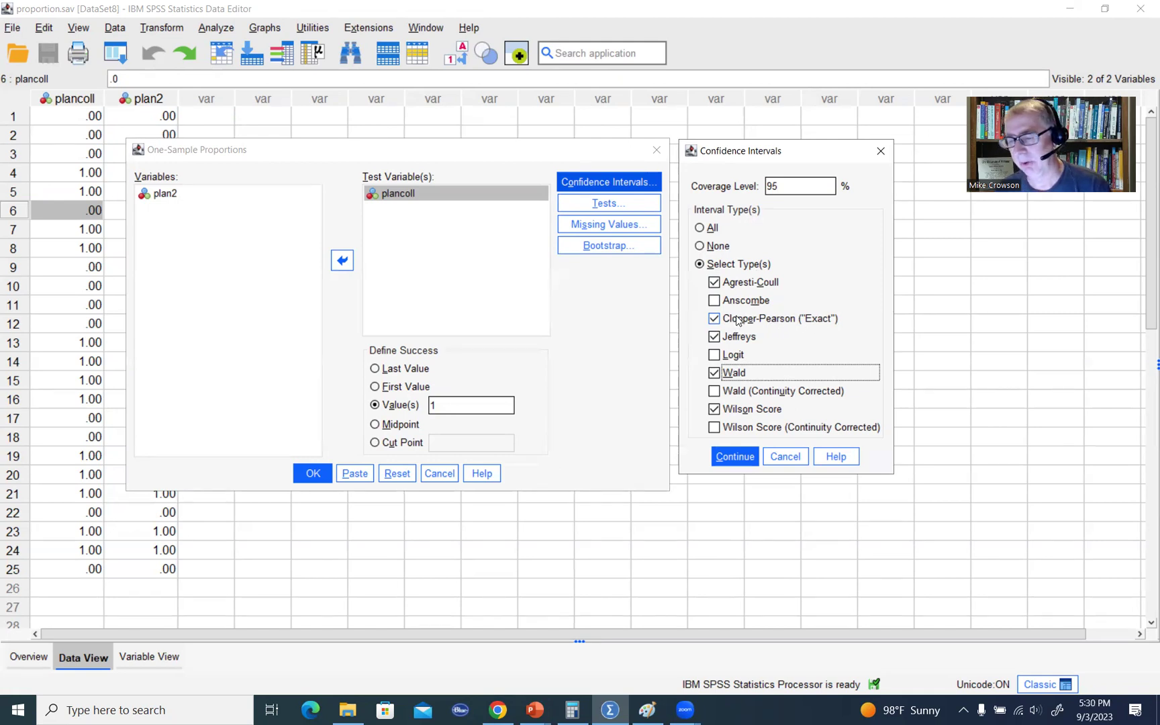
pyautogui.click(797, 182)
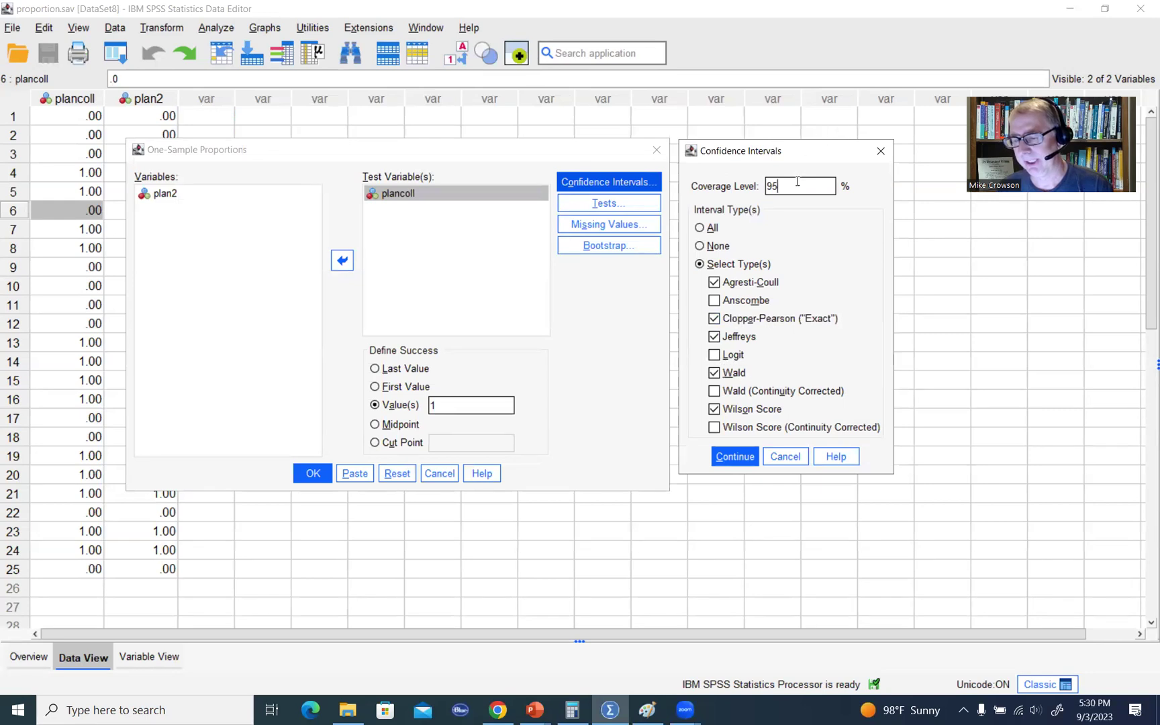
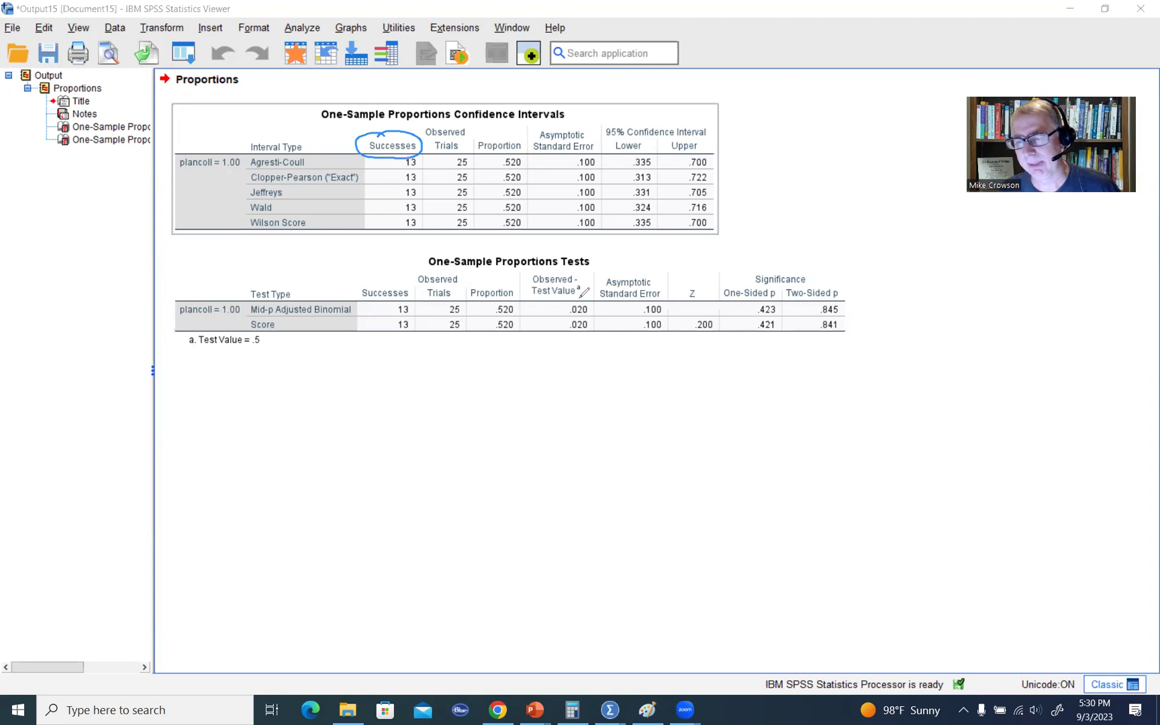
# Examine the confidence intervals table for successes, observed trials, proportion, and the lower and upper 95% bounds of each interval type.
pyautogui.moveTo(435, 123)
pyautogui.mouseDown()
pyautogui.moveTo(464, 149)
pyautogui.moveTo(424, 134)
pyautogui.moveTo(444, 121)
pyautogui.mouseUp()
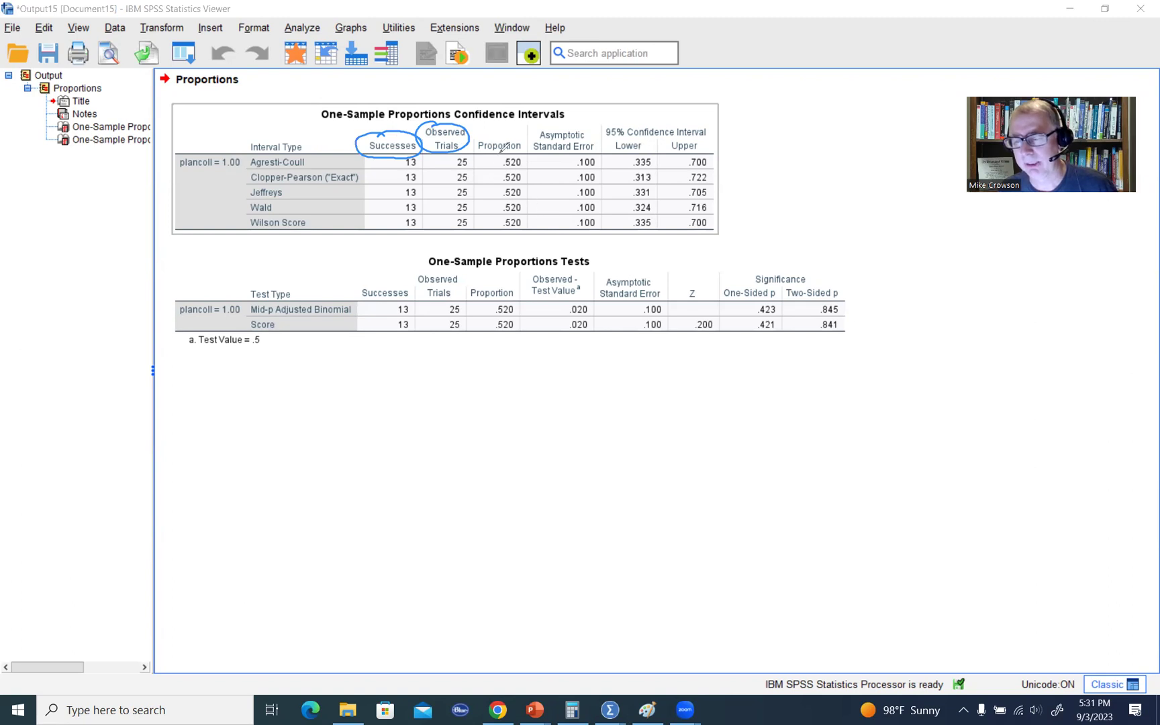
pyautogui.moveTo(527, 160)
pyautogui.mouseDown()
pyautogui.moveTo(498, 168)
pyautogui.moveTo(508, 154)
pyautogui.mouseUp()
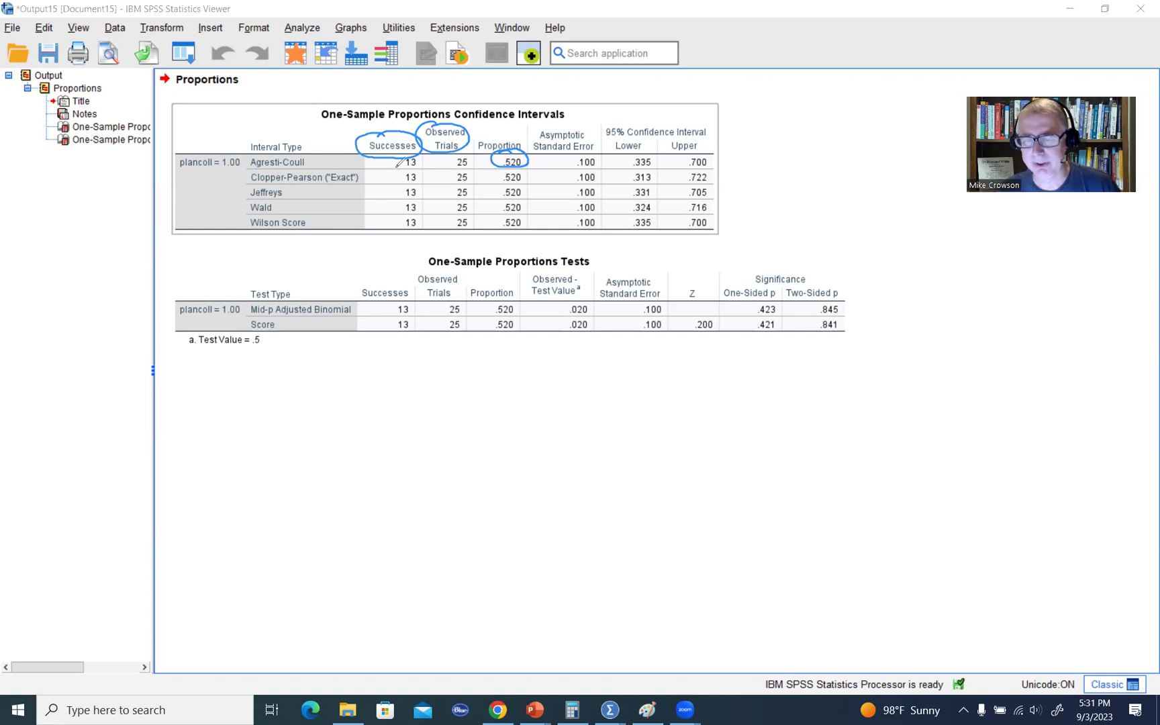
pyautogui.moveTo(395, 165); pyautogui.dragTo(386, 230)
pyautogui.moveTo(449, 164); pyautogui.dragTo(441, 229)
pyautogui.moveTo(491, 164); pyautogui.dragTo(482, 229)
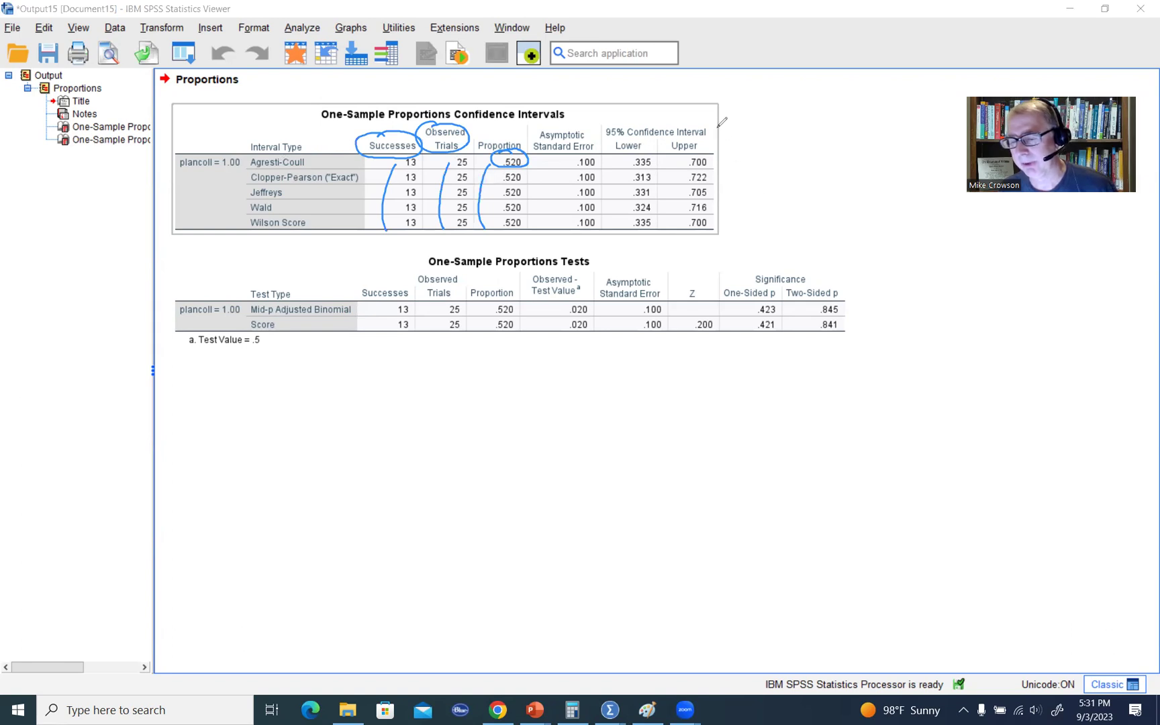
pyautogui.moveTo(717, 128); pyautogui.dragTo(728, 118)
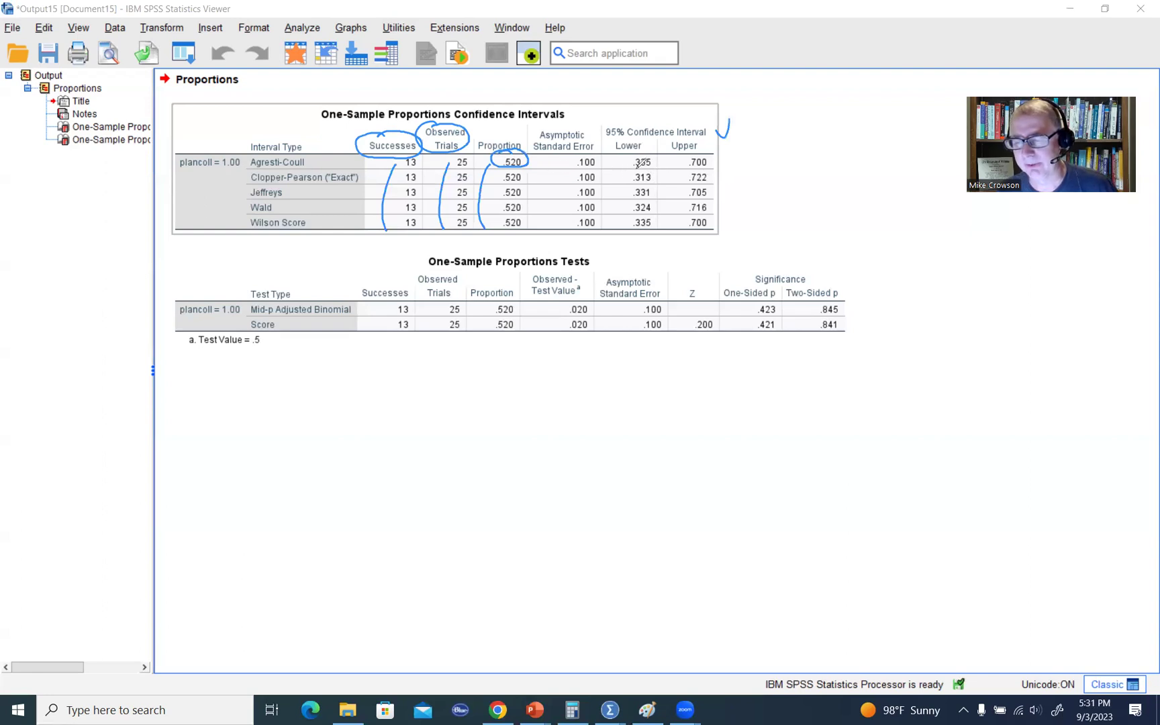
pyautogui.moveTo(634, 170); pyautogui.dragTo(705, 169)
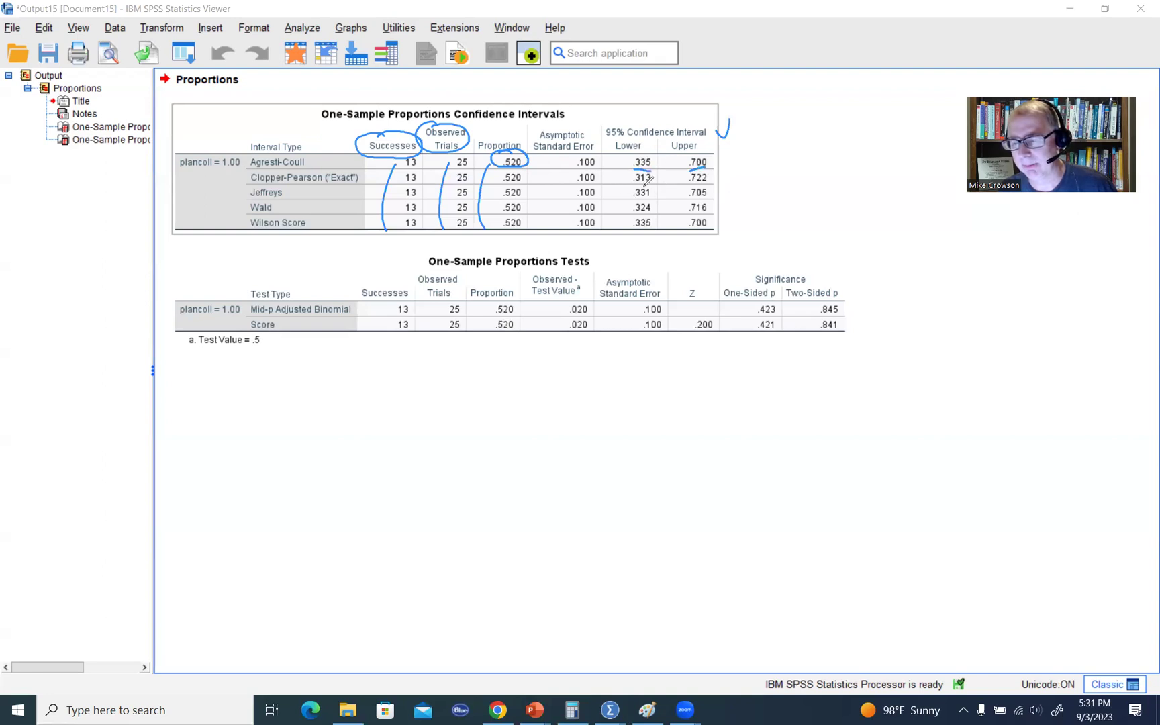
pyautogui.moveTo(634, 185); pyautogui.dragTo(652, 183)
pyautogui.moveTo(699, 188); pyautogui.dragTo(689, 190)
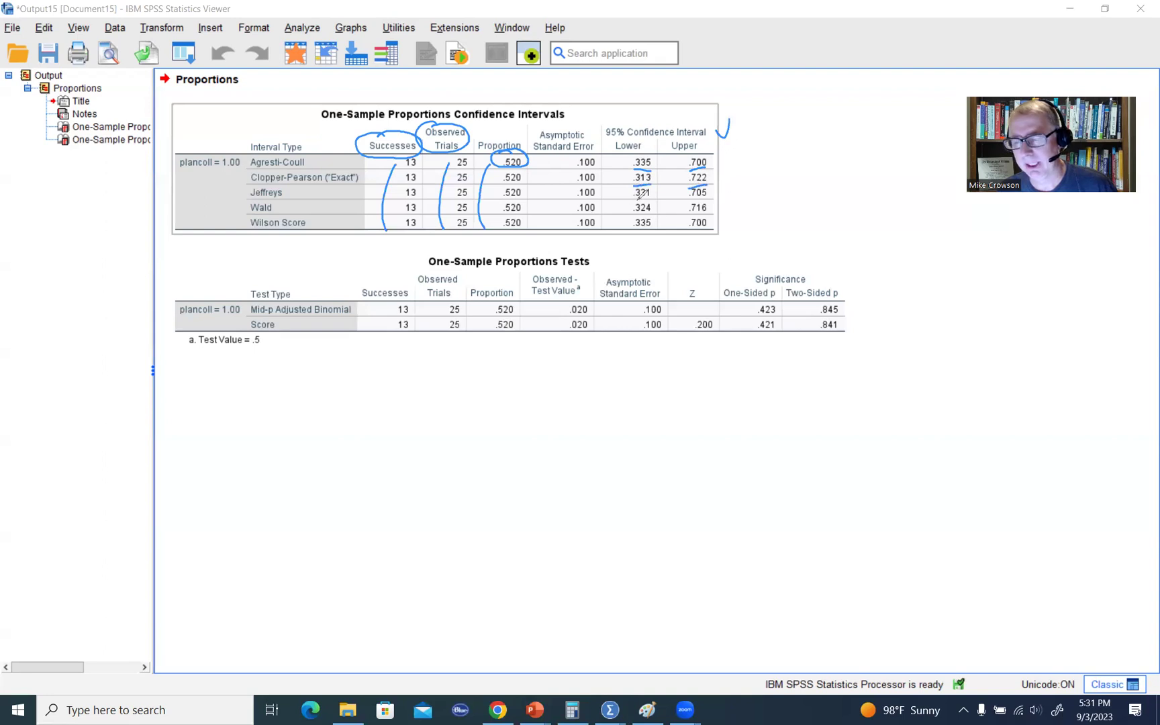
pyautogui.moveTo(634, 199); pyautogui.dragTo(689, 200)
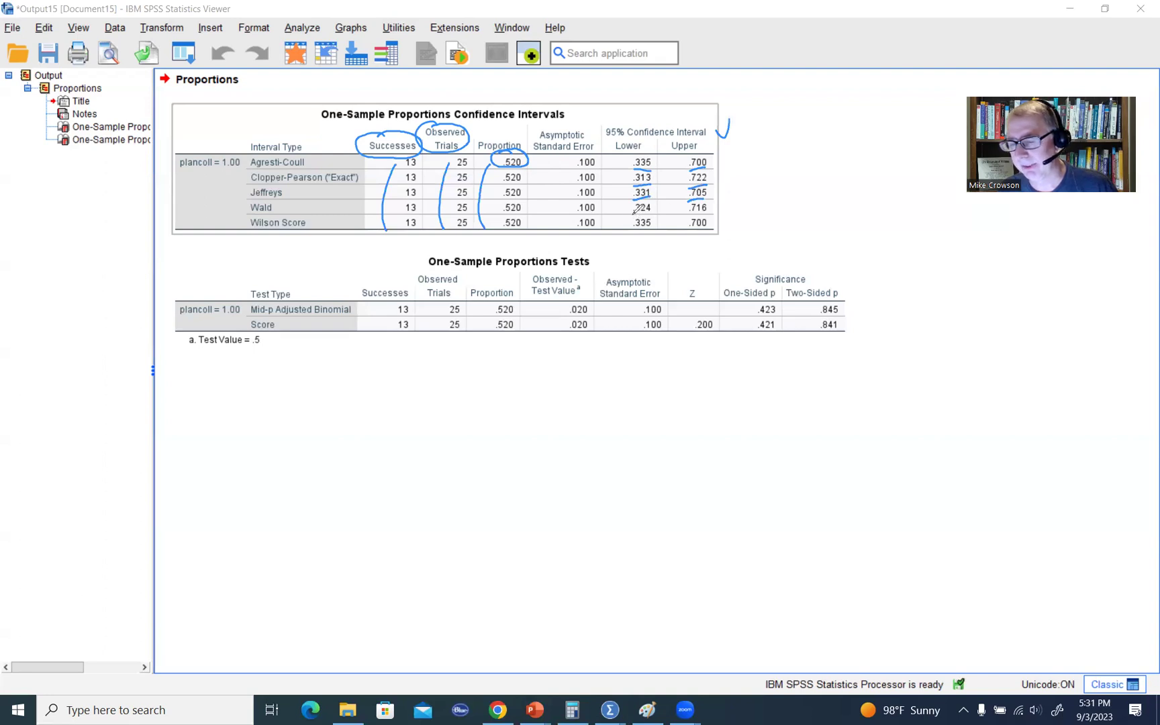
pyautogui.moveTo(634, 215); pyautogui.dragTo(705, 213)
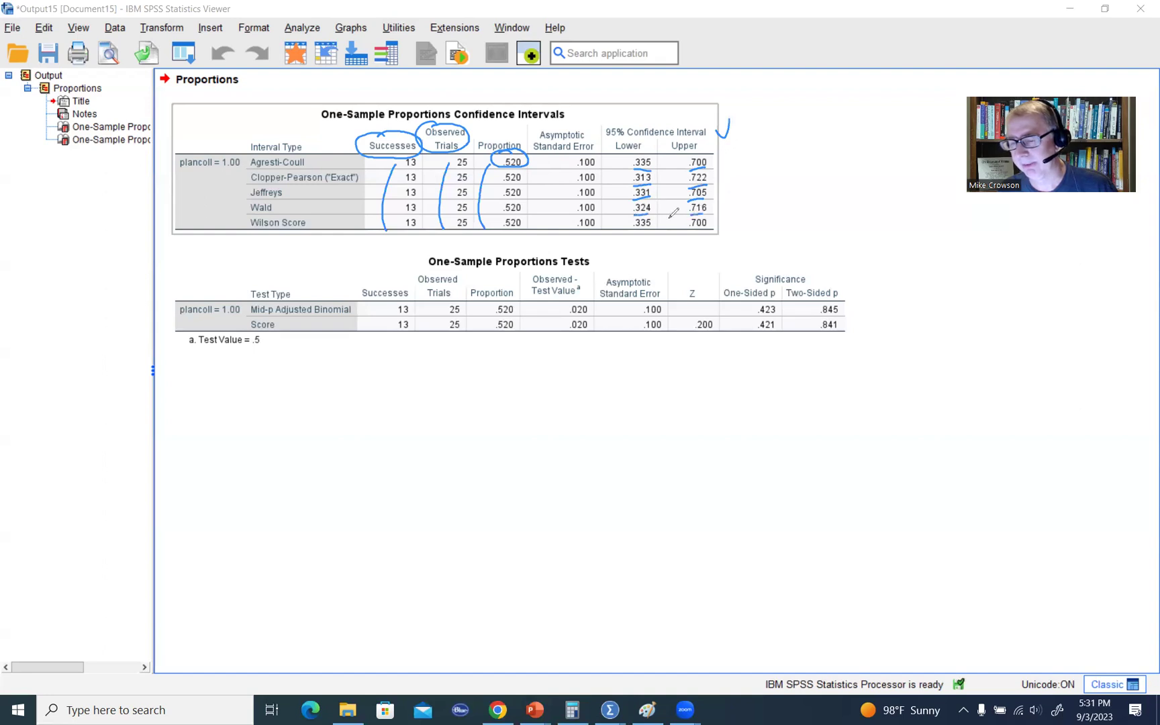
pyautogui.moveTo(635, 230); pyautogui.dragTo(685, 233)
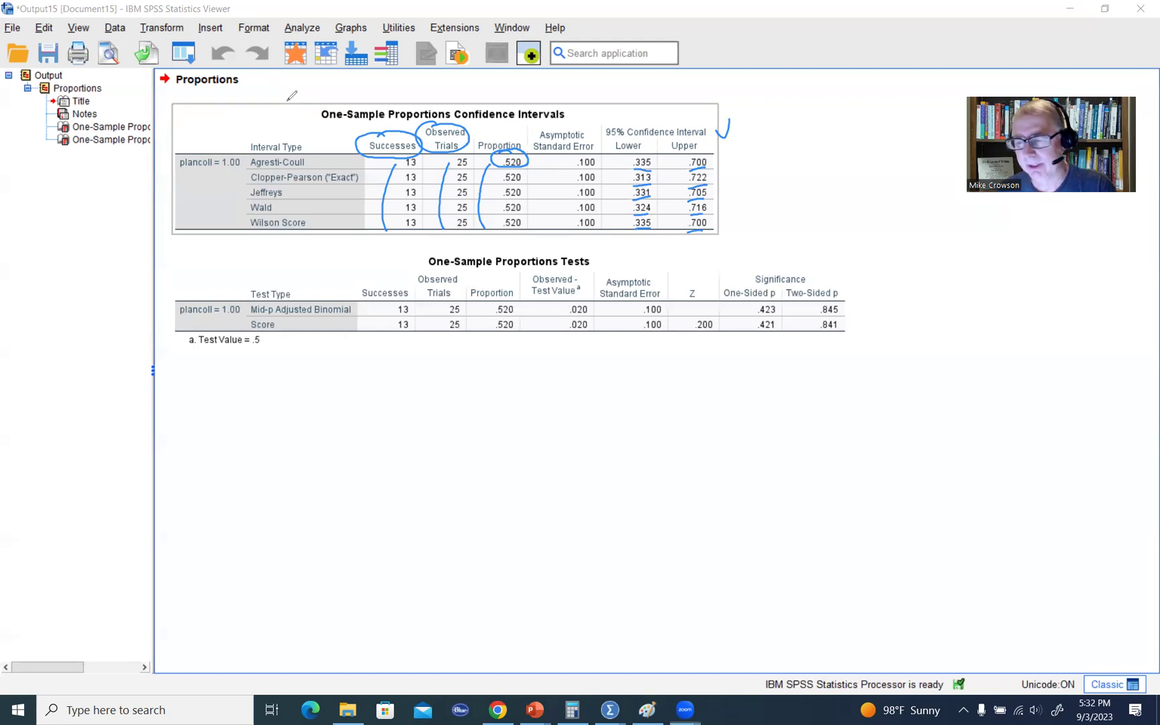
pyautogui.press('Escape')
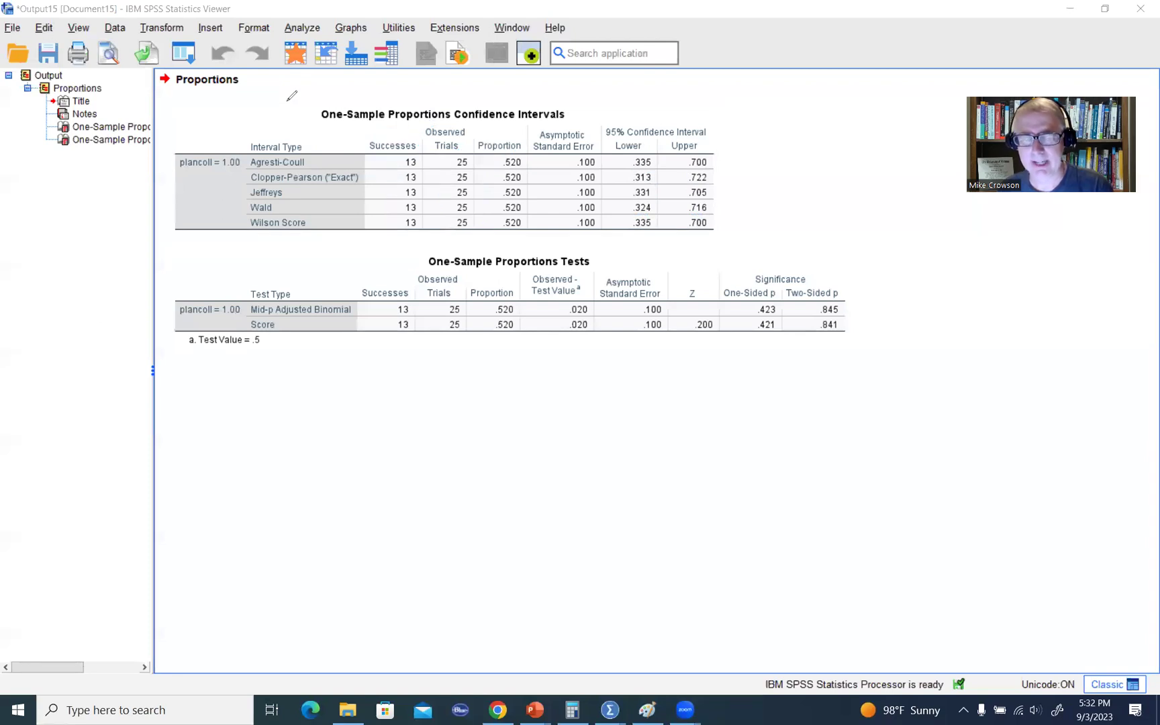
# Rerun the One-Sample Proportions analysis on plancoll with success defined by the value 0.
pyautogui.click(494, 205)
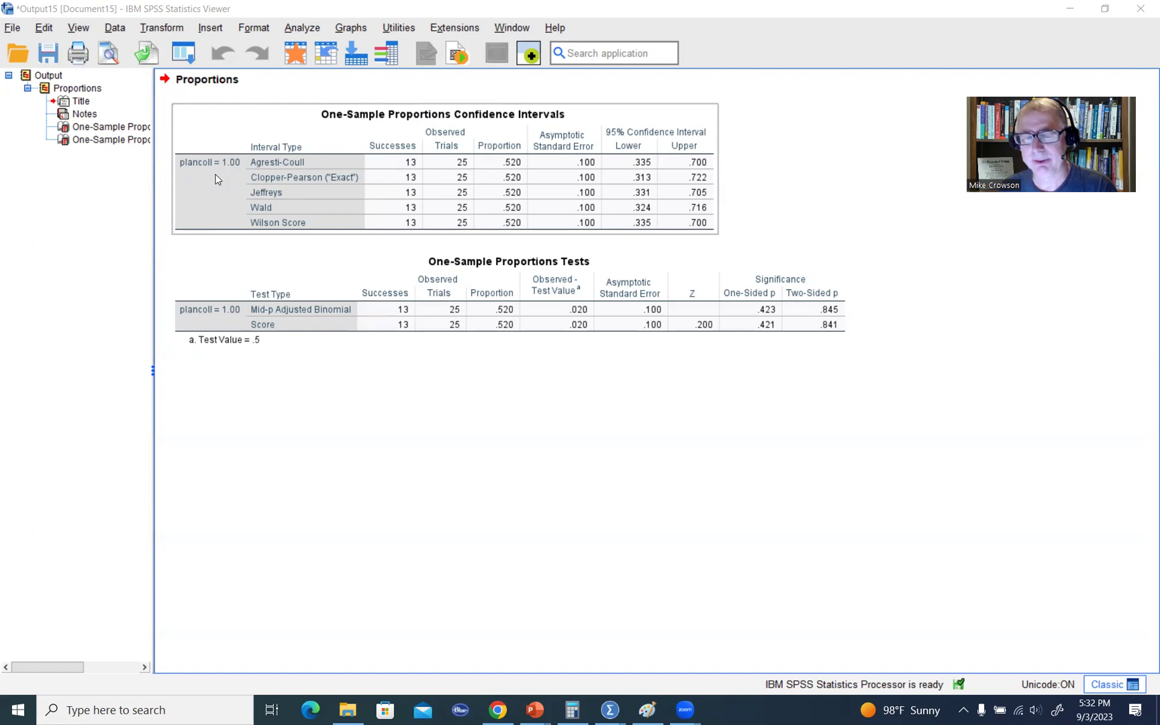
pyautogui.click(300, 28)
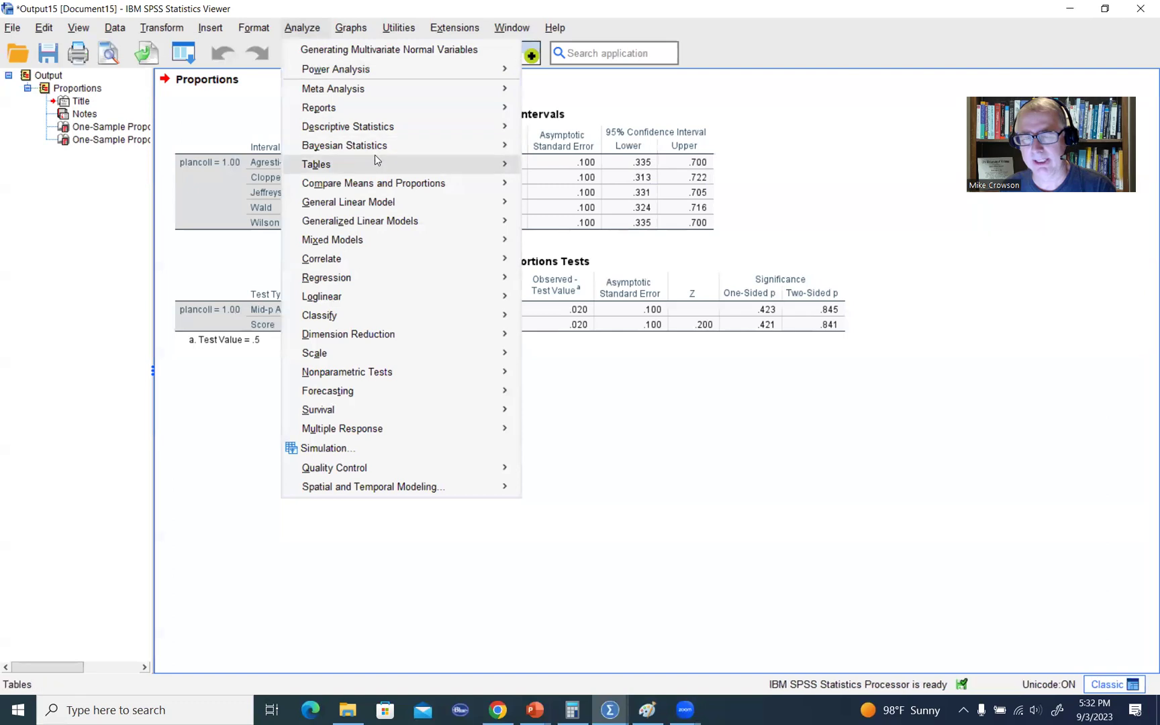
pyautogui.moveTo(403, 188)
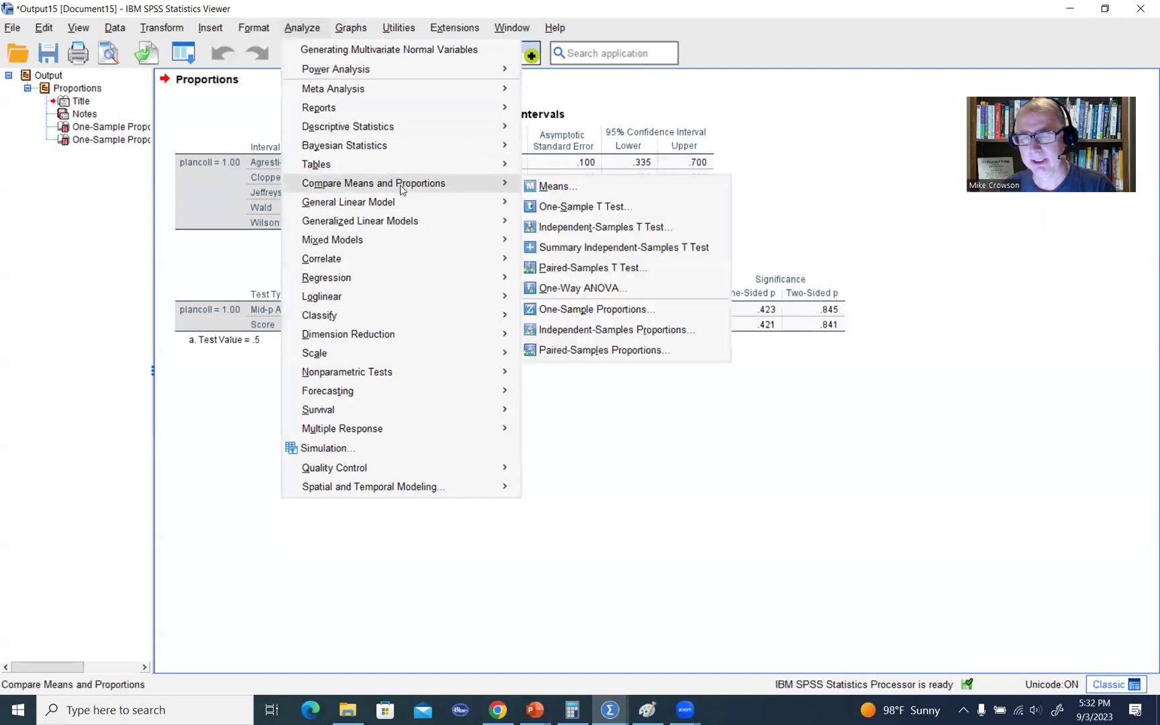
pyautogui.click(597, 311)
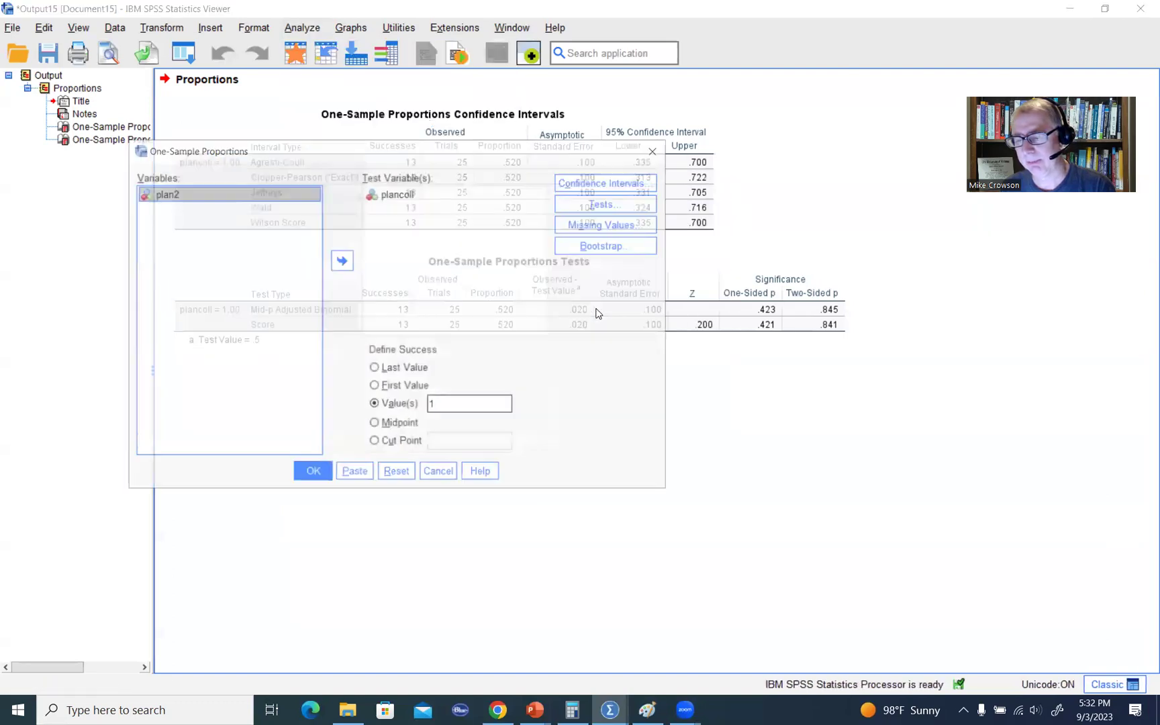
pyautogui.click(452, 406)
pyautogui.press('BackSpace')
pyautogui.write('0')
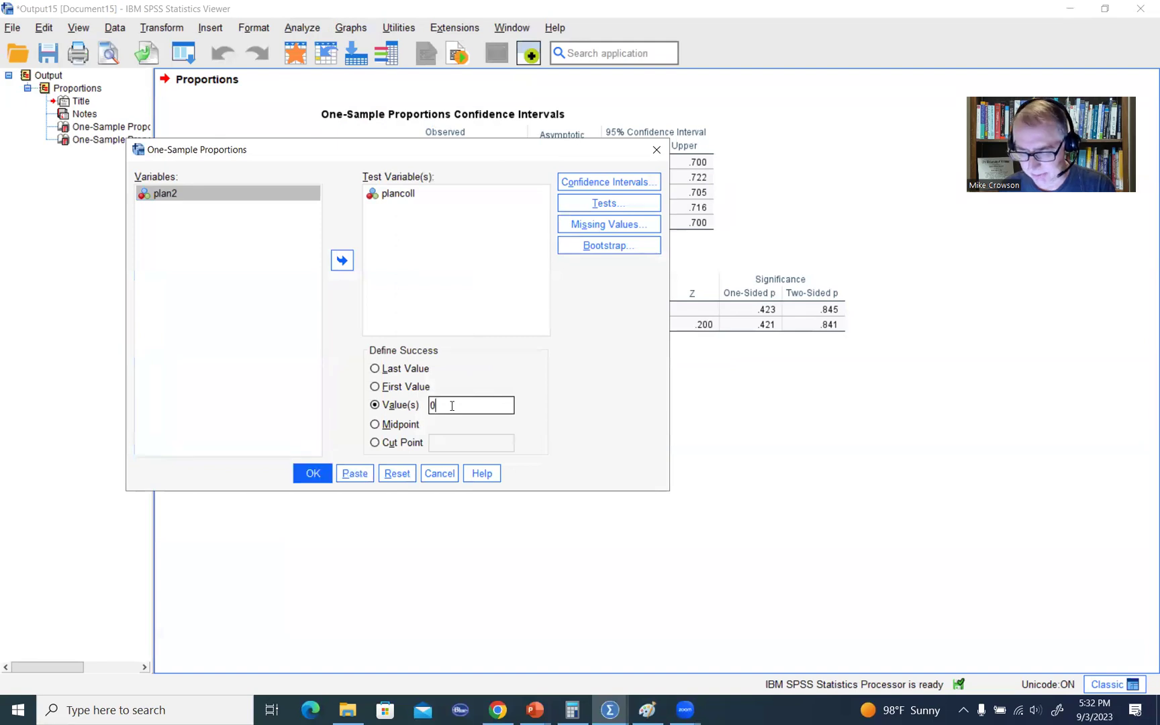
pyautogui.click(312, 474)
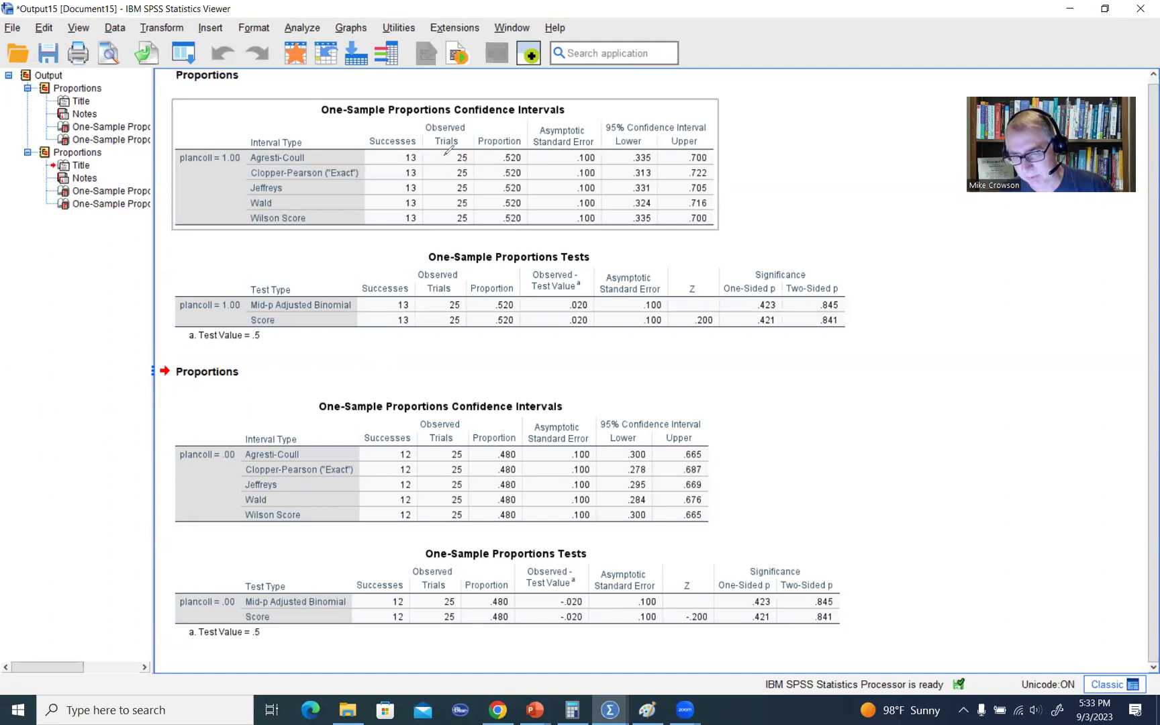
# Compare the new confidence intervals table with the first run: successes, observed trials, proportion as the complement, and the Clopper-Pearson 95% bounds.
pyautogui.moveTo(448, 144); pyautogui.dragTo(442, 156)
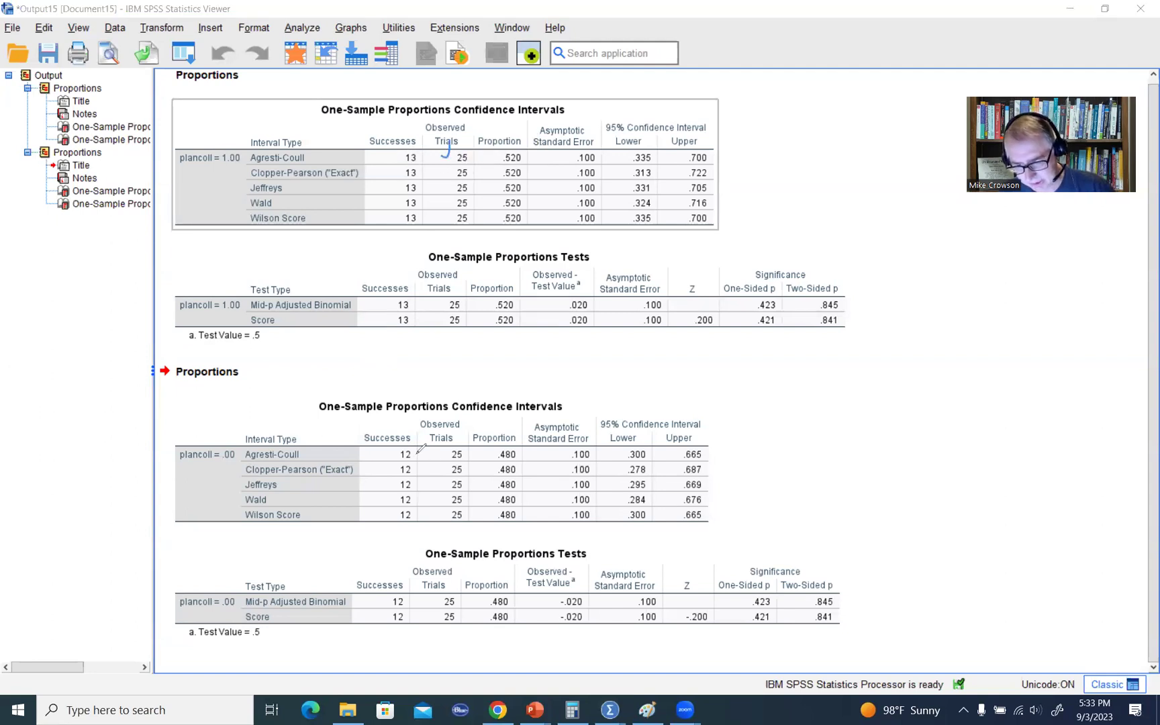
pyautogui.moveTo(382, 449); pyautogui.dragTo(430, 451)
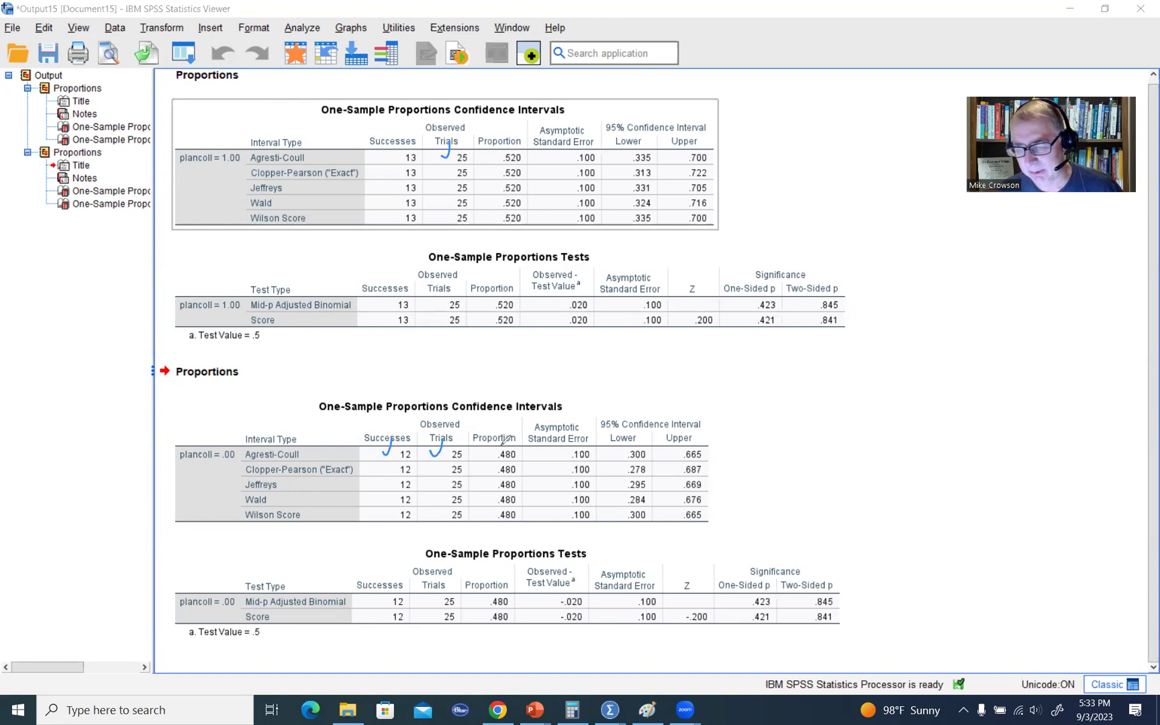
pyautogui.moveTo(505, 444)
pyautogui.mouseDown()
pyautogui.moveTo(519, 446)
pyautogui.moveTo(491, 465)
pyautogui.moveTo(519, 441)
pyautogui.mouseUp()
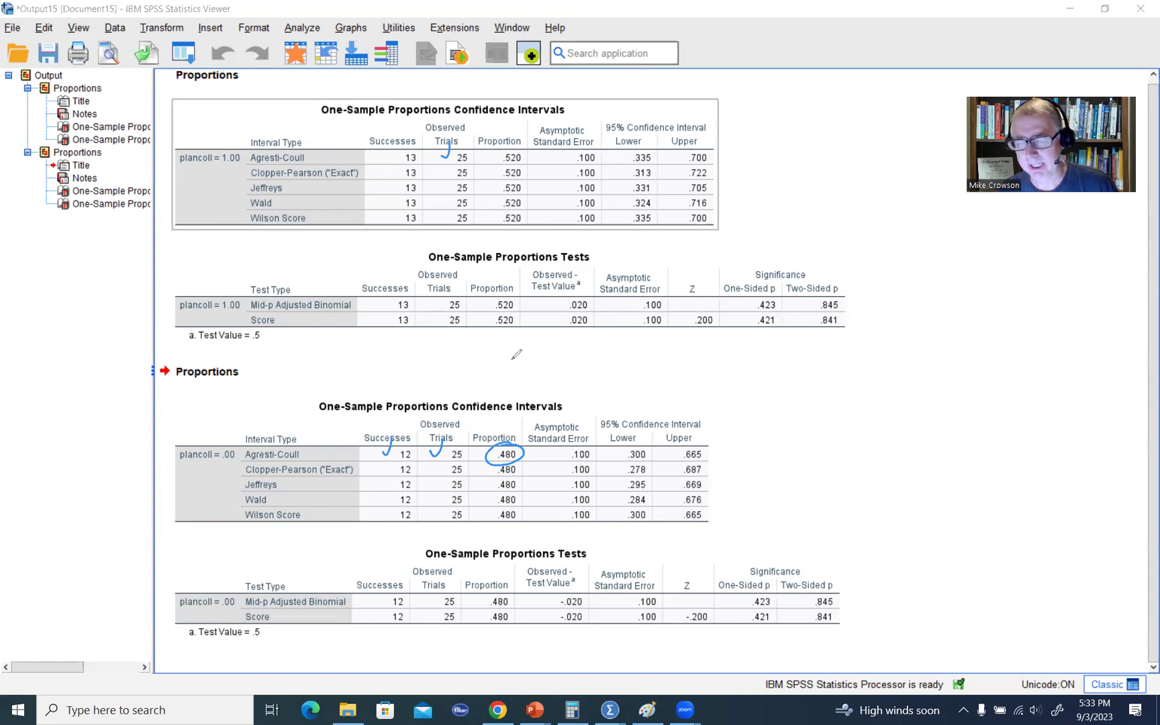
pyautogui.moveTo(490, 125); pyautogui.dragTo(491, 134)
pyautogui.moveTo(497, 130); pyautogui.dragTo(531, 129)
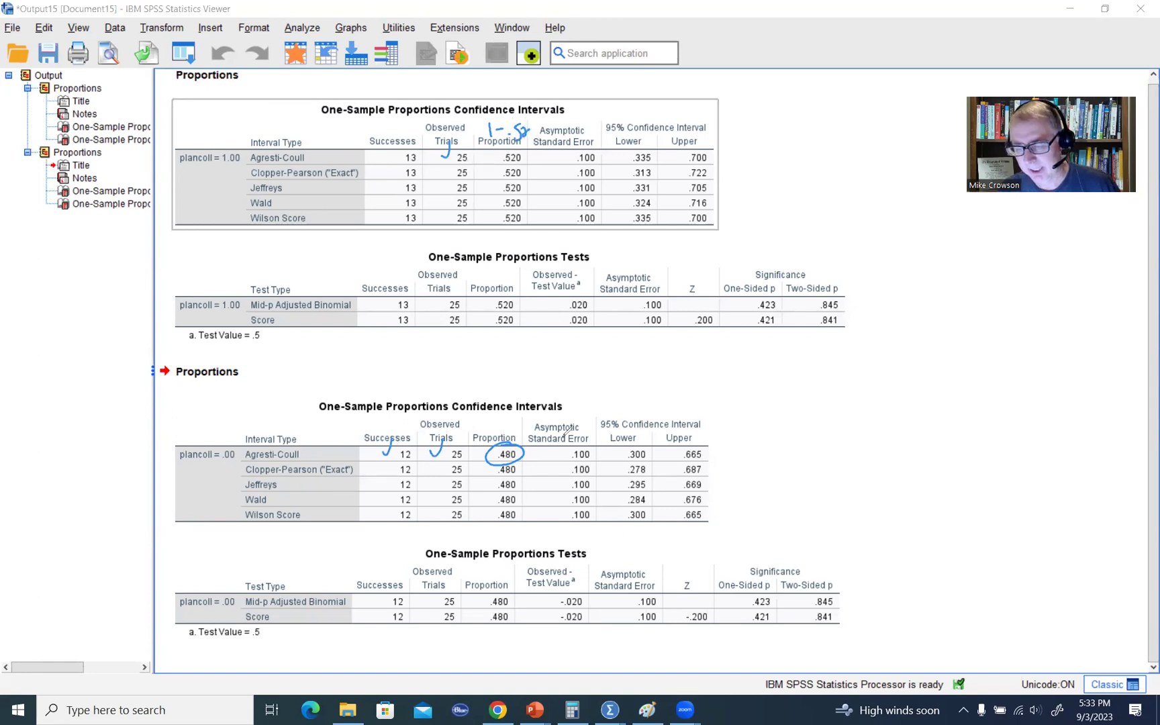
pyautogui.press('e')
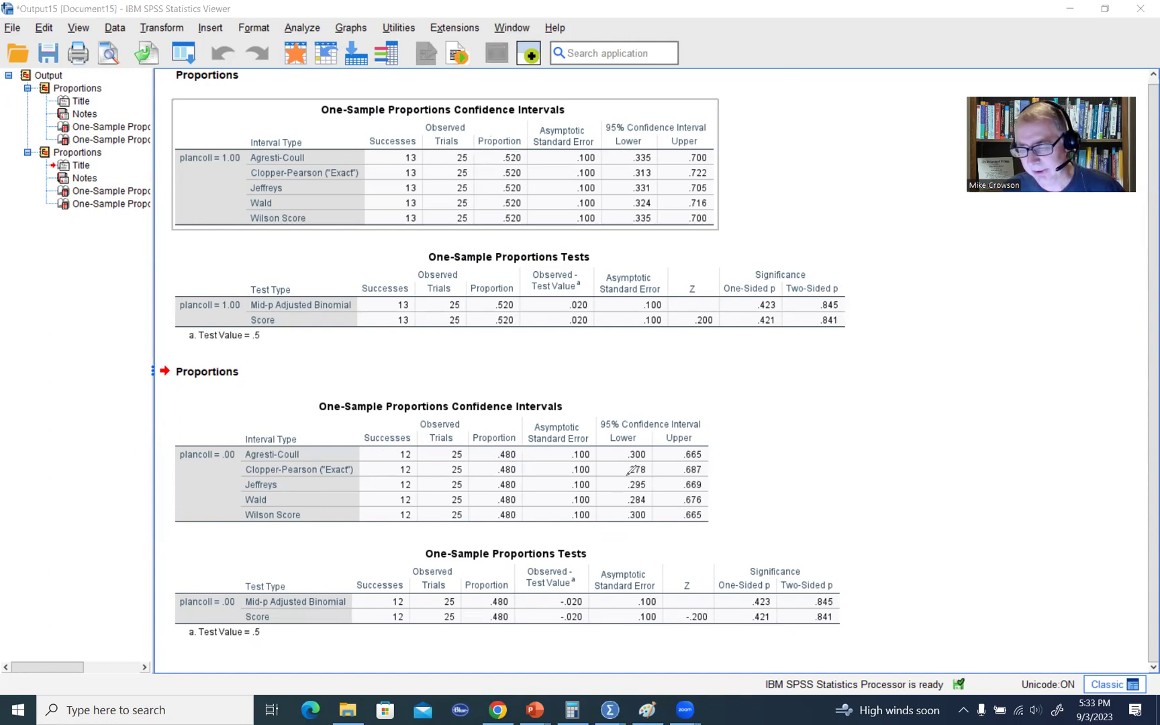
pyautogui.moveTo(627, 477); pyautogui.dragTo(705, 477)
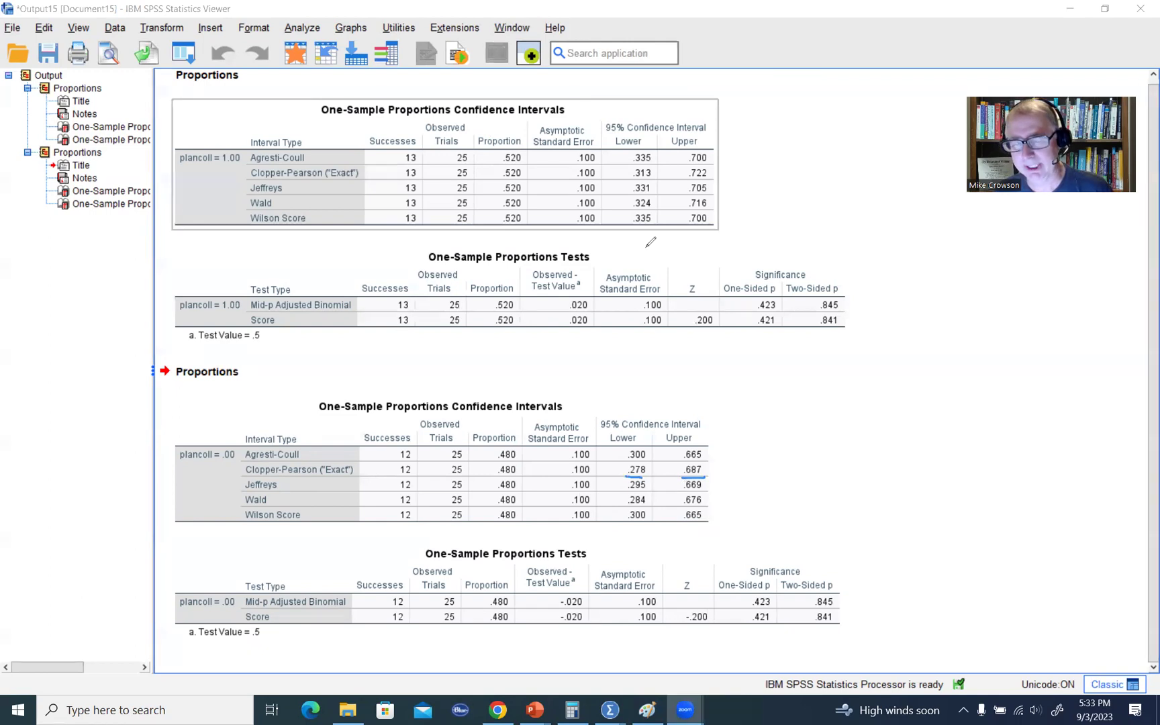
pyautogui.click(701, 299)
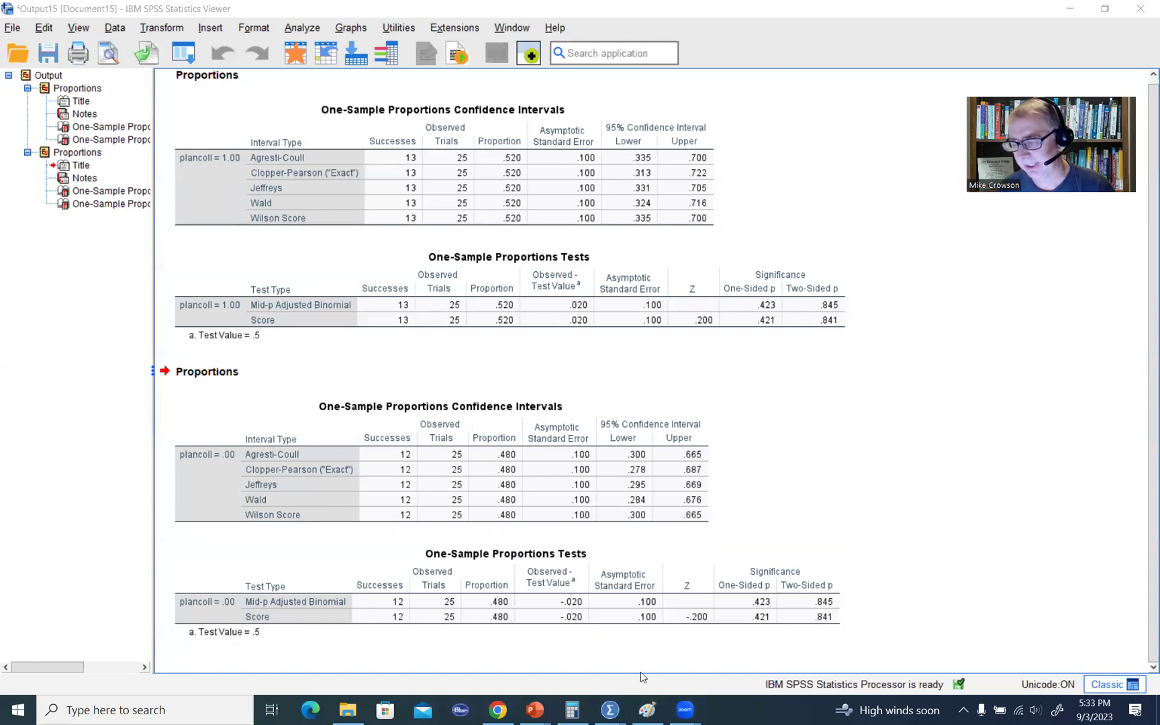
# Switch to the Data Editor and examine how the plan2 variable is coded across its 0, 1 and 2 categories.
pyautogui.hotkey('alt', 'Tab')
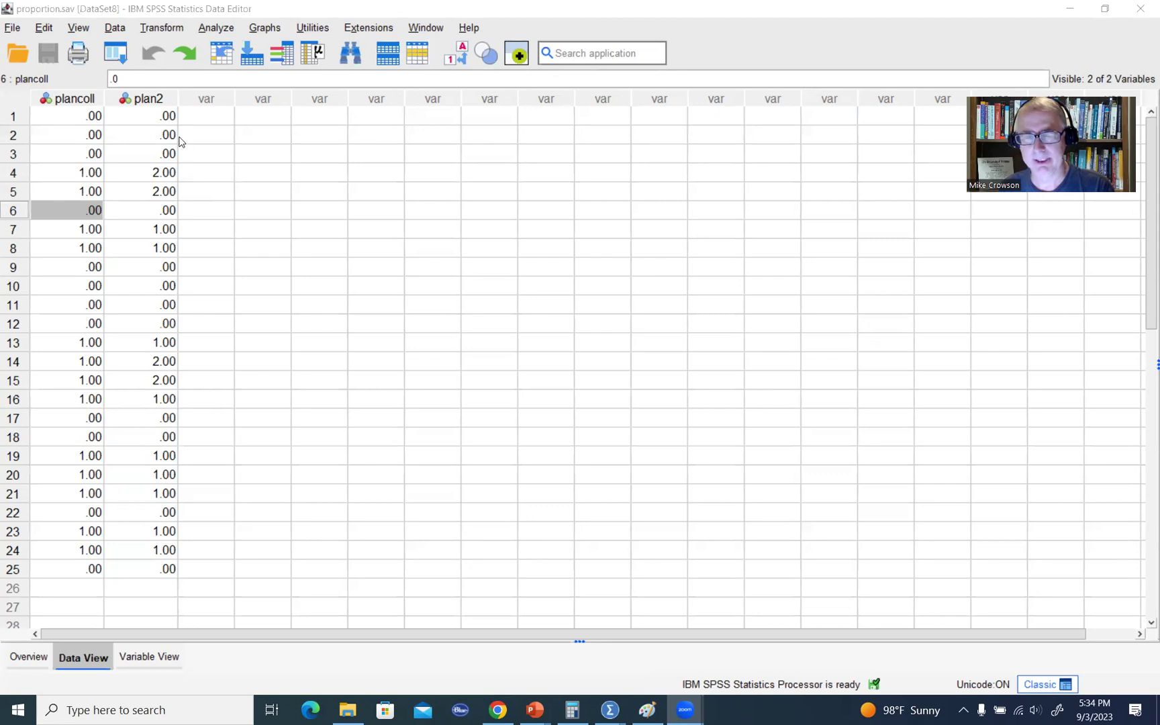
pyautogui.click(167, 119)
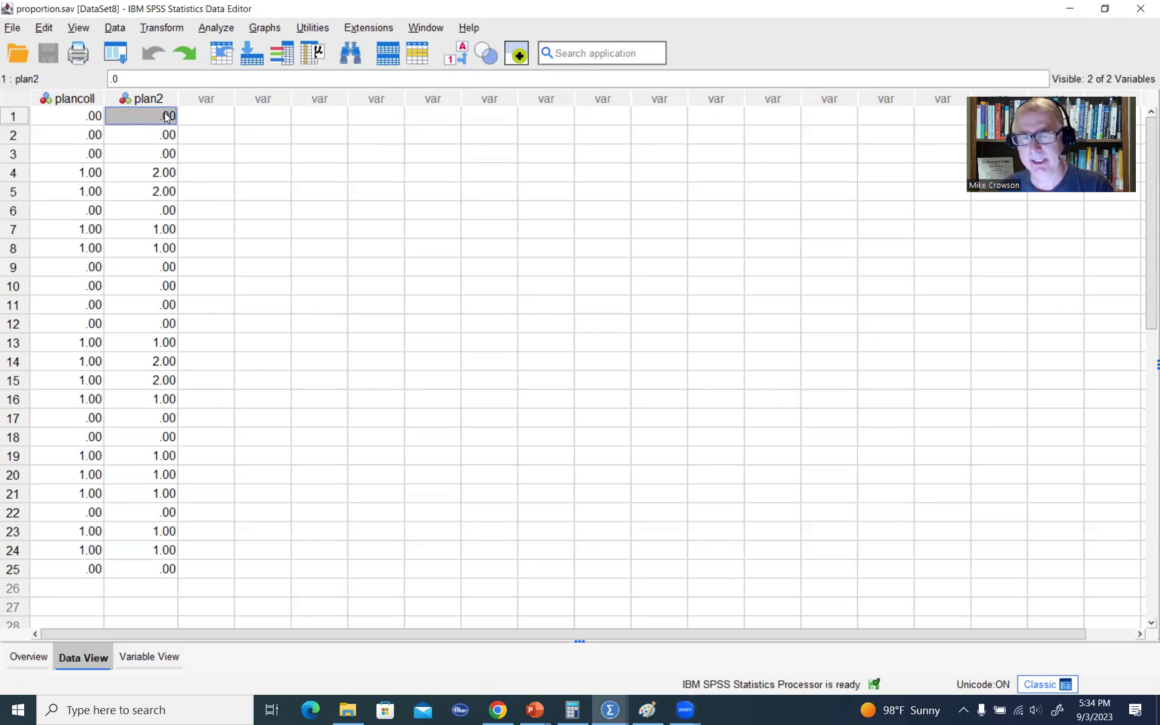
pyautogui.click(161, 98)
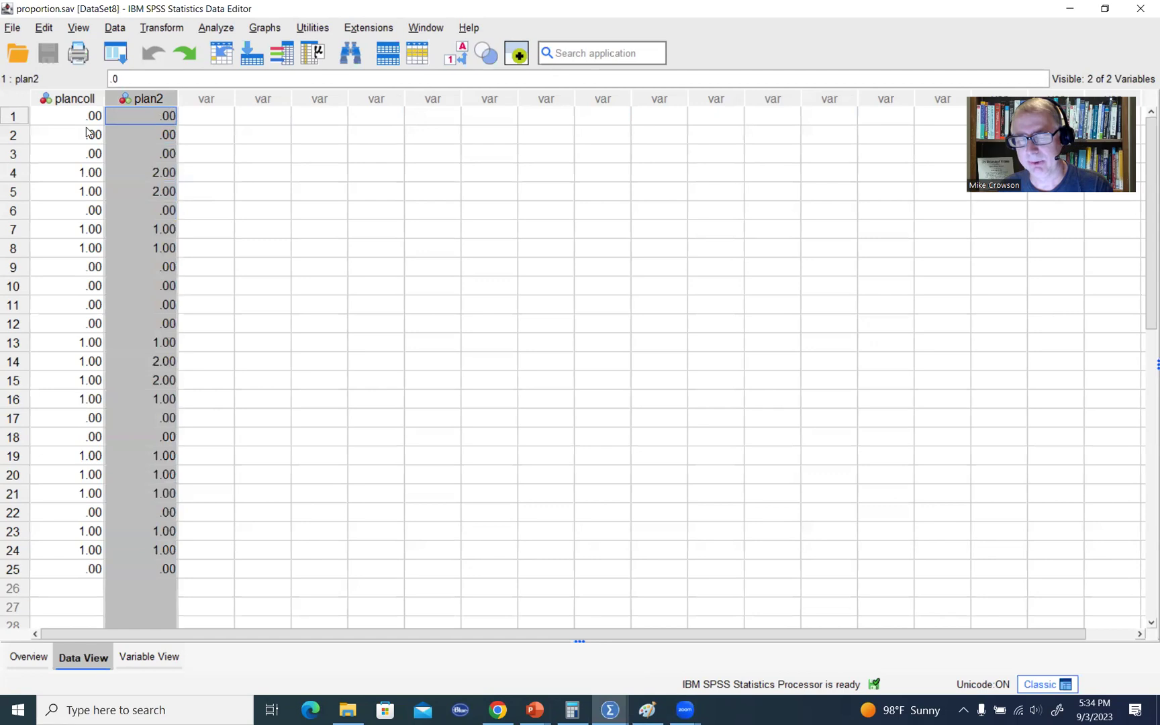
pyautogui.click(202, 134)
pyautogui.click(164, 119)
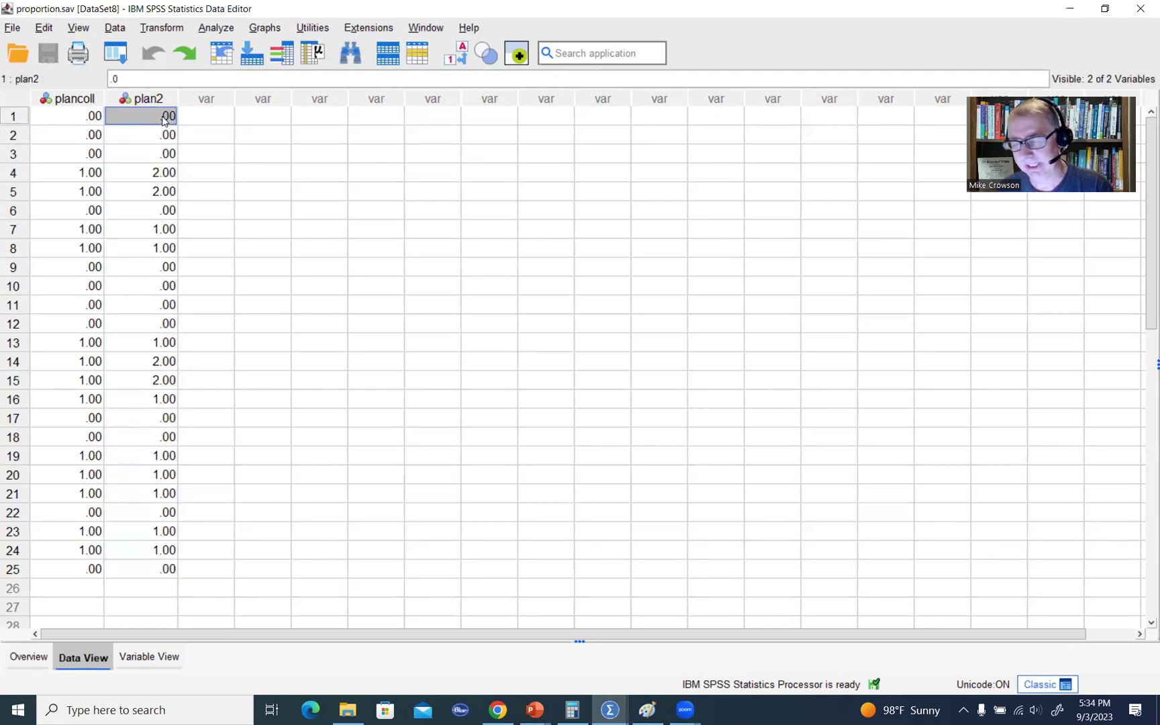
pyautogui.click(160, 231)
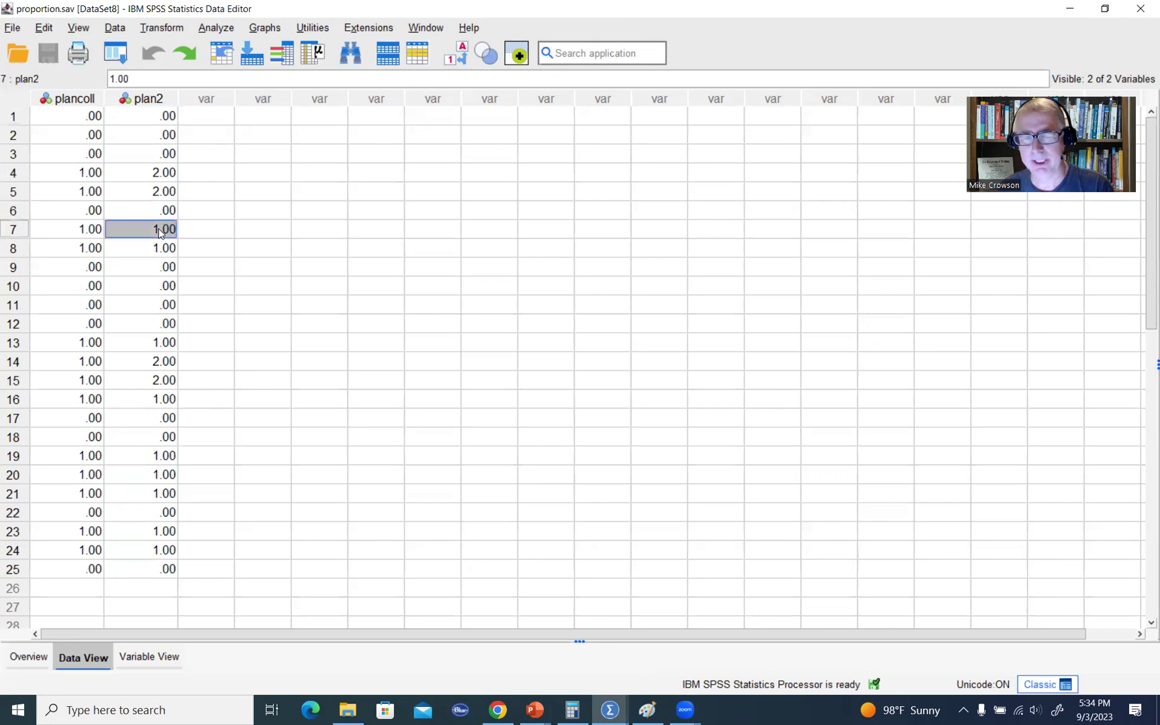
pyautogui.click(168, 172)
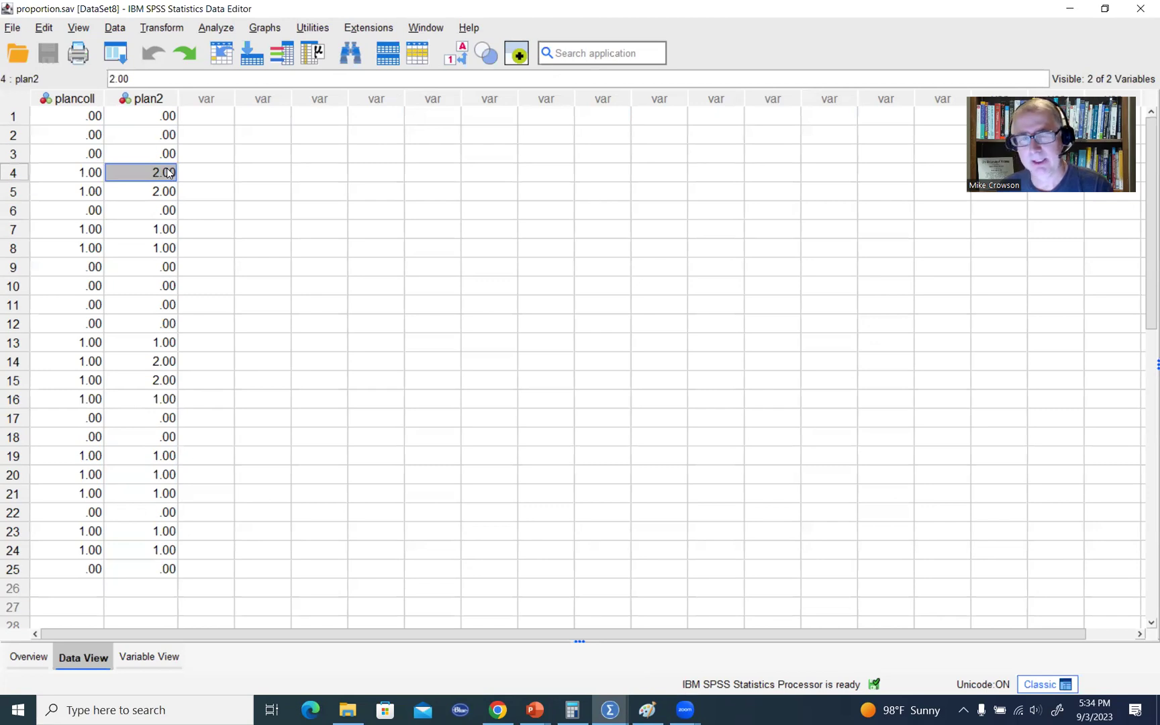
# Set up a fresh One-Sample Proportions analysis with previous settings reset, plan2 as the test variable and success defined by the value 2.
pyautogui.click(222, 28)
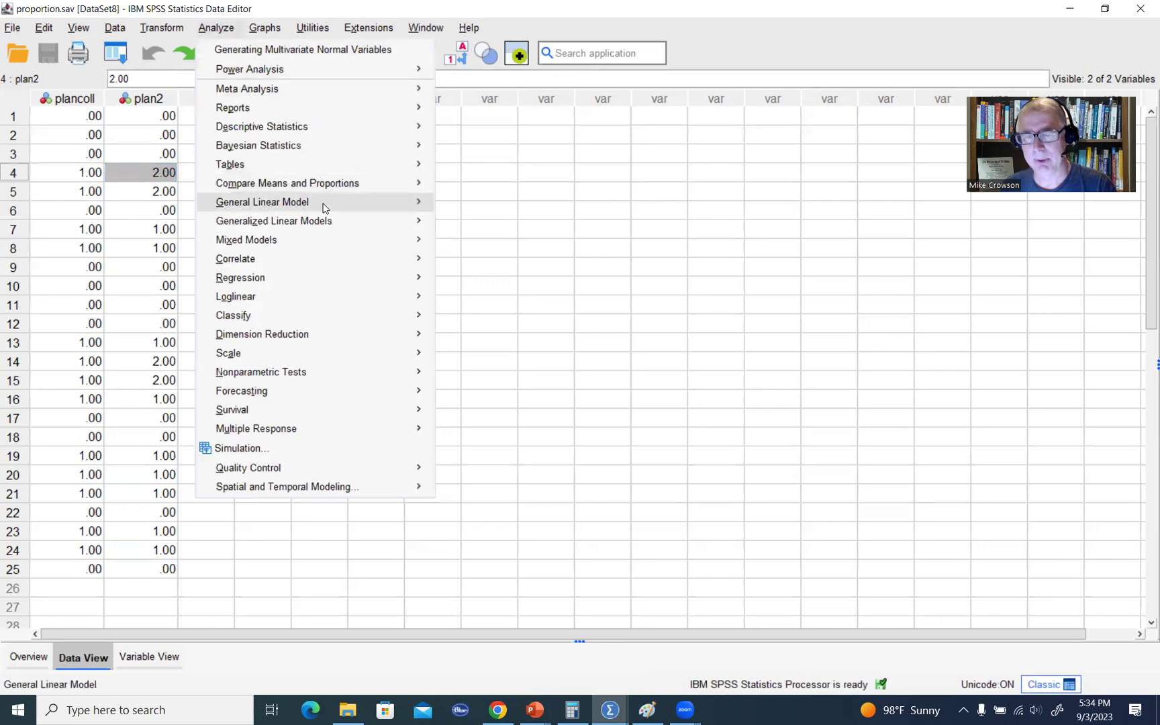
pyautogui.moveTo(339, 191)
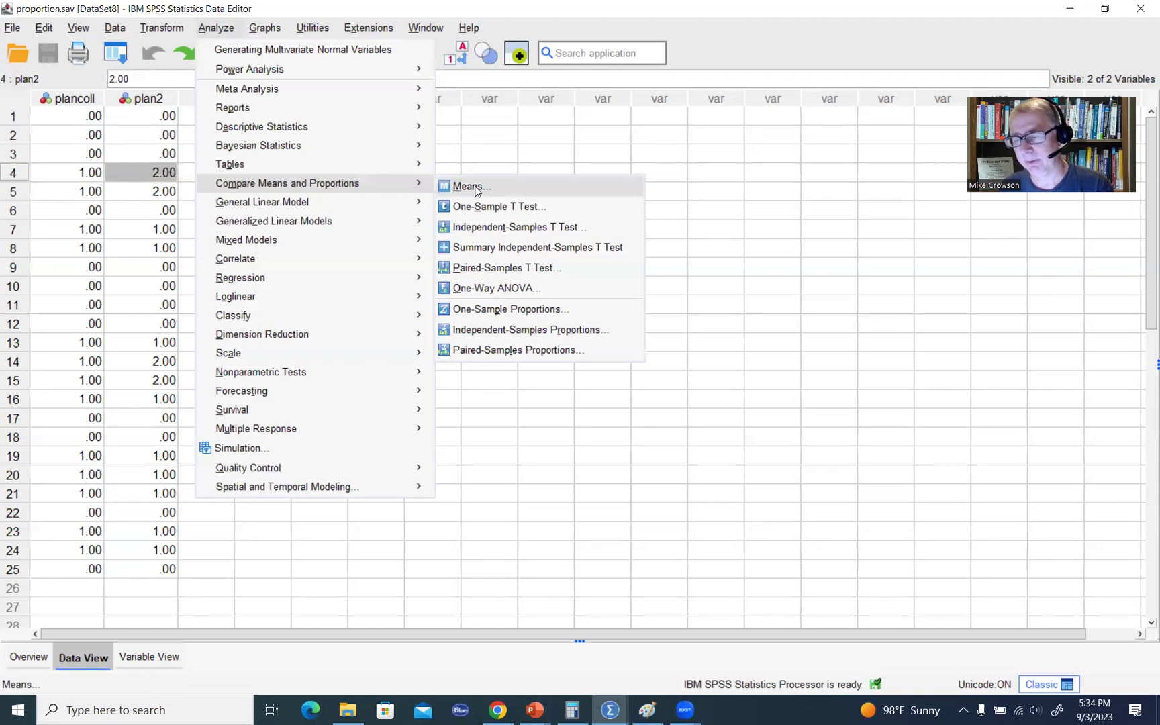
pyautogui.click(501, 309)
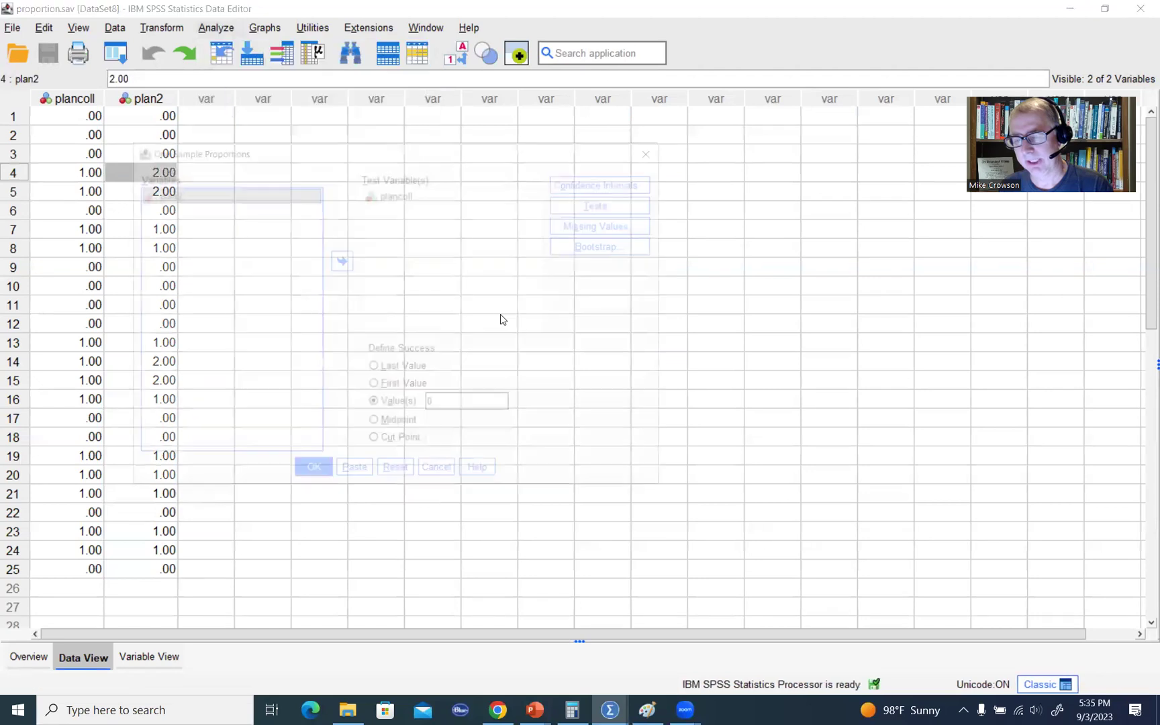
pyautogui.click(401, 476)
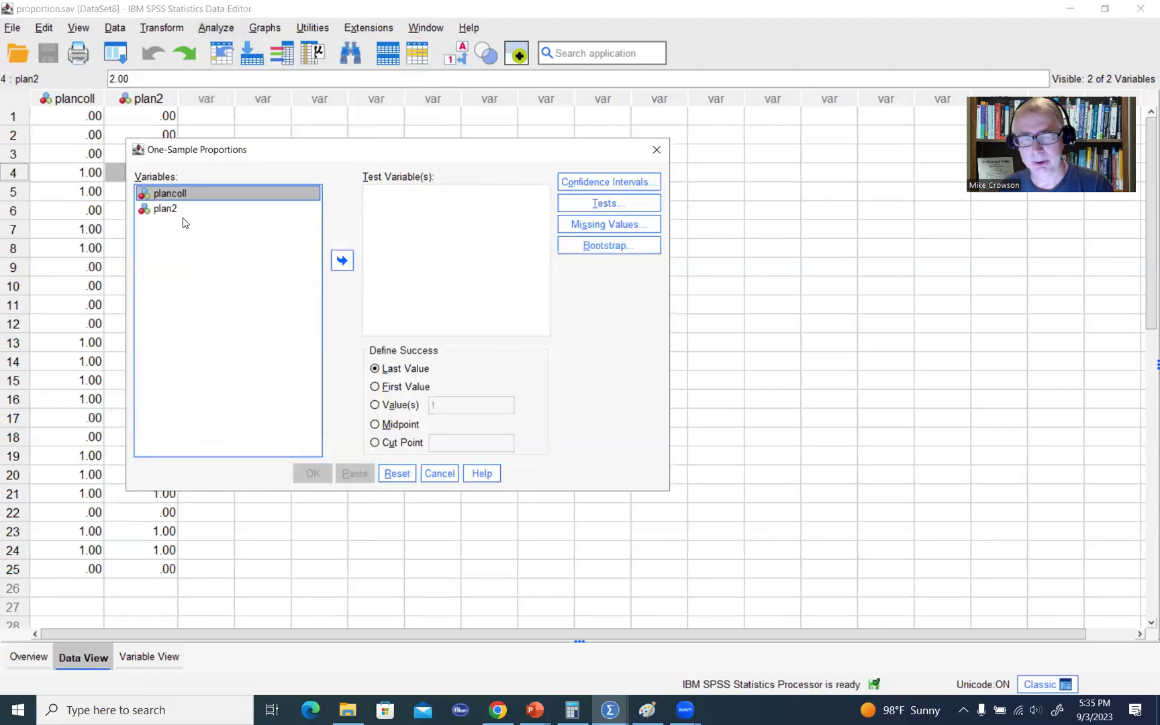
pyautogui.click(174, 208)
pyautogui.click(342, 262)
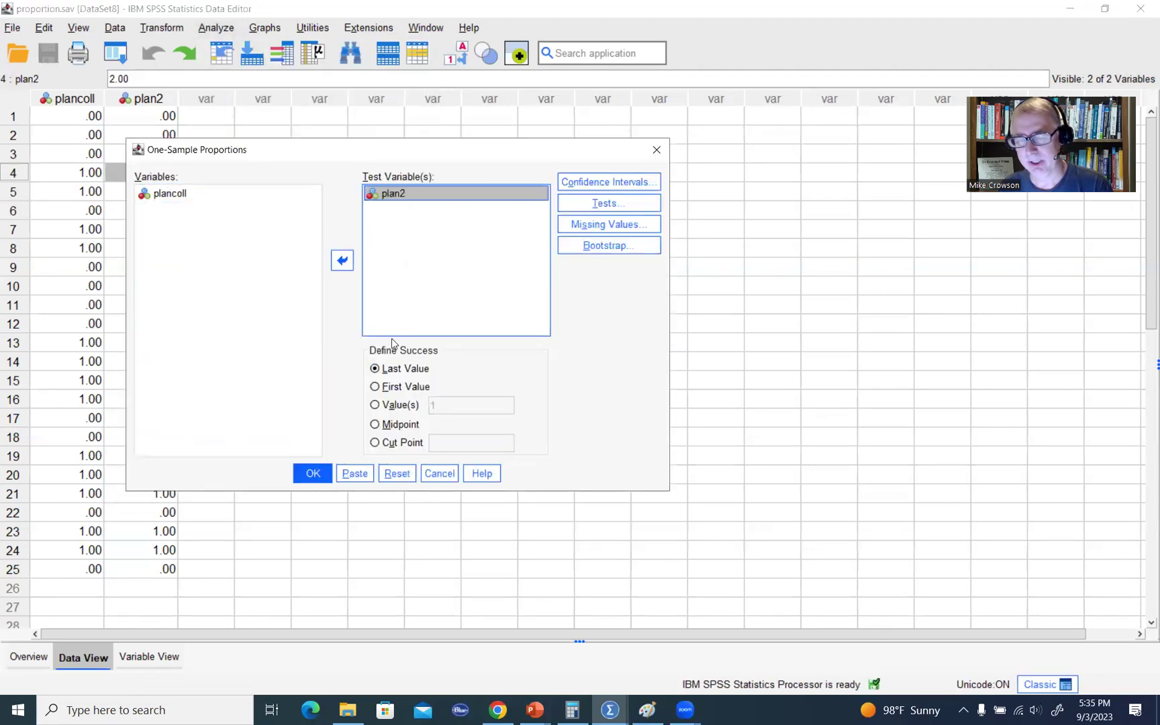
pyautogui.click(376, 405)
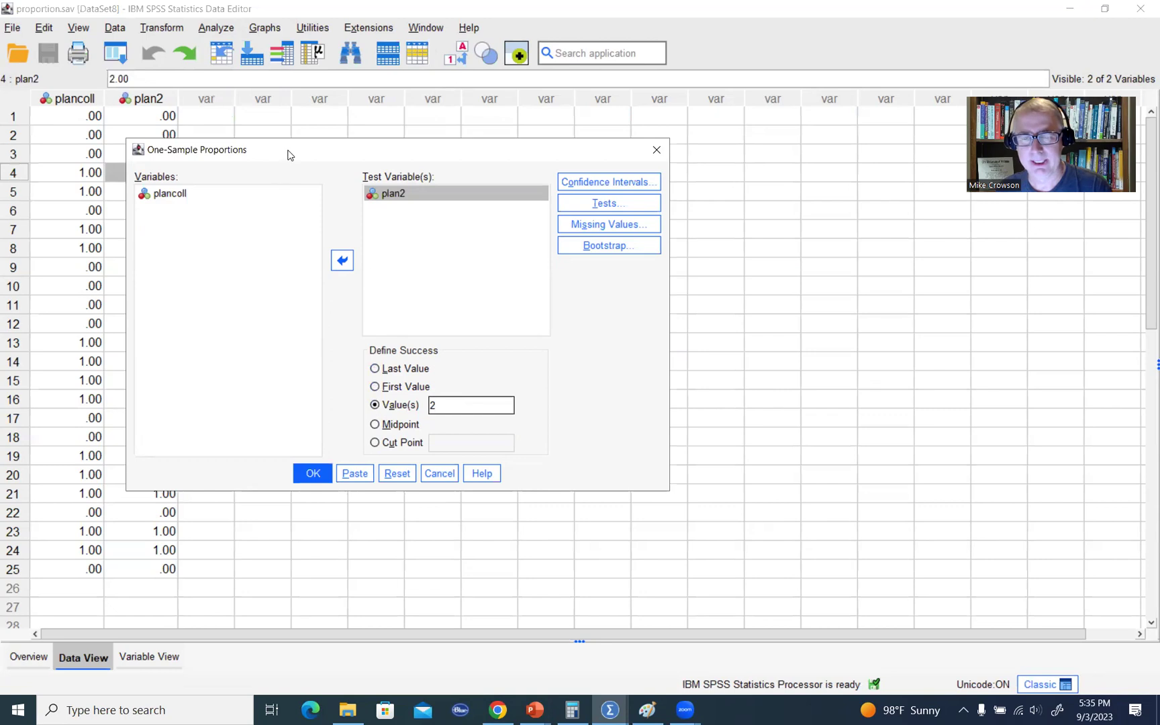
pyautogui.moveTo(302, 163); pyautogui.dragTo(400, 184)
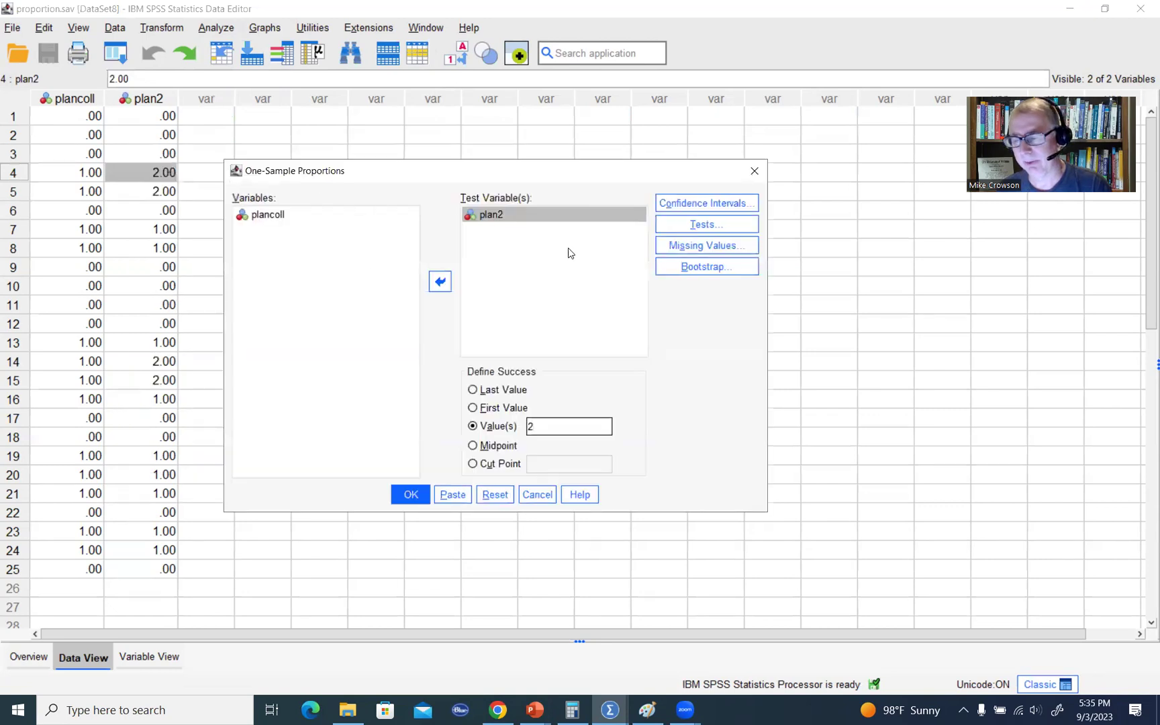
# Add Clopper-Pearson ("Exact") and Wald to the confidence interval types and run the plan2 analysis.
pyautogui.click(684, 204)
pyautogui.click(716, 318)
pyautogui.click(715, 374)
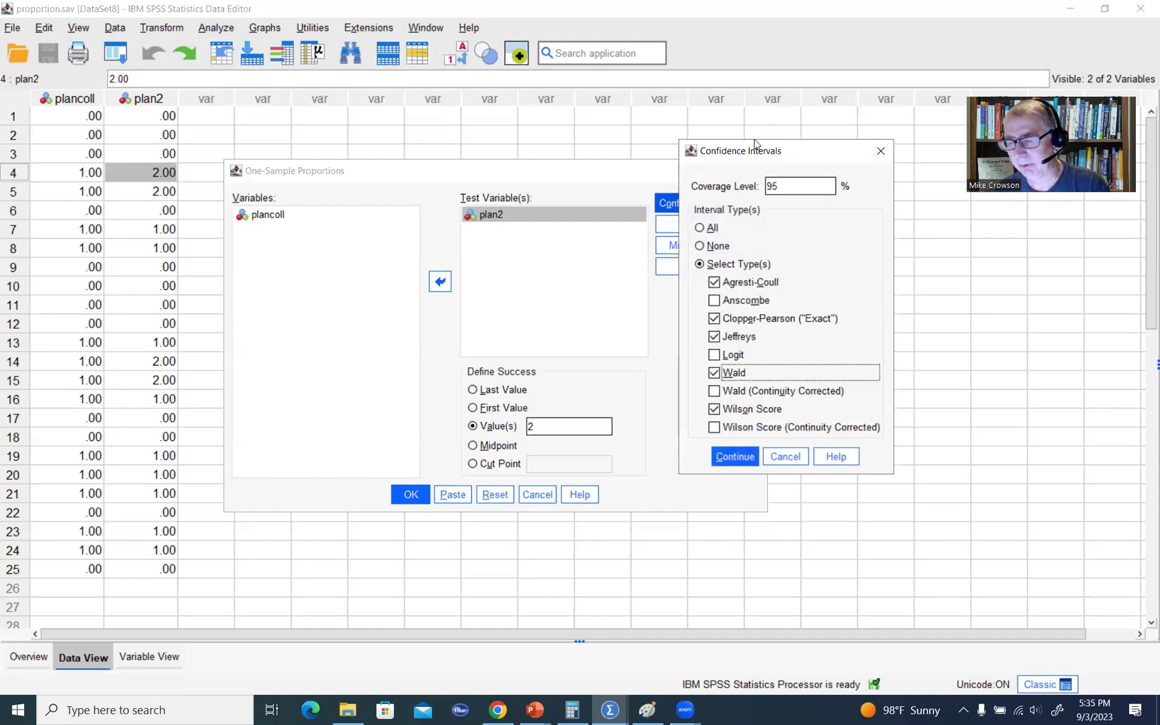
pyautogui.moveTo(767, 157); pyautogui.dragTo(861, 180)
pyautogui.click(843, 478)
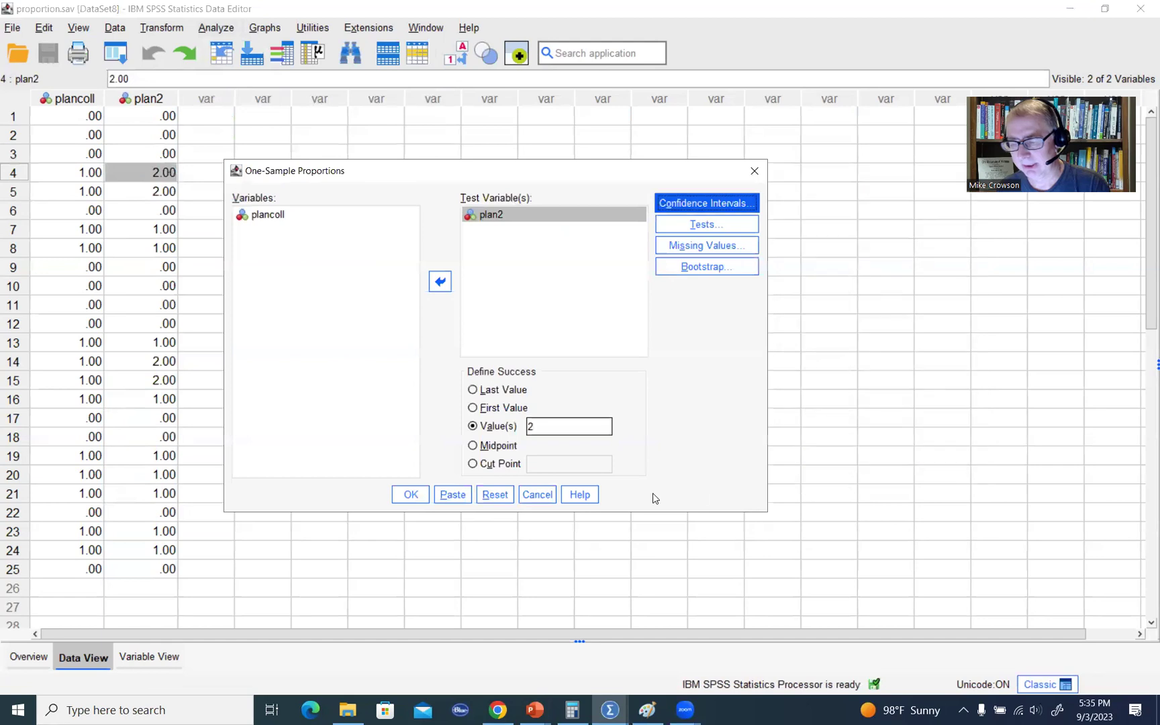
pyautogui.click(411, 494)
# Examine the plan2 confidence intervals table for successes, observed trials, proportion, and the Clopper-Pearson lower and upper 95% bounds.
pyautogui.scroll(-1, 618, 396)
pyautogui.click(532, 127)
pyautogui.doubleClick(532, 127)
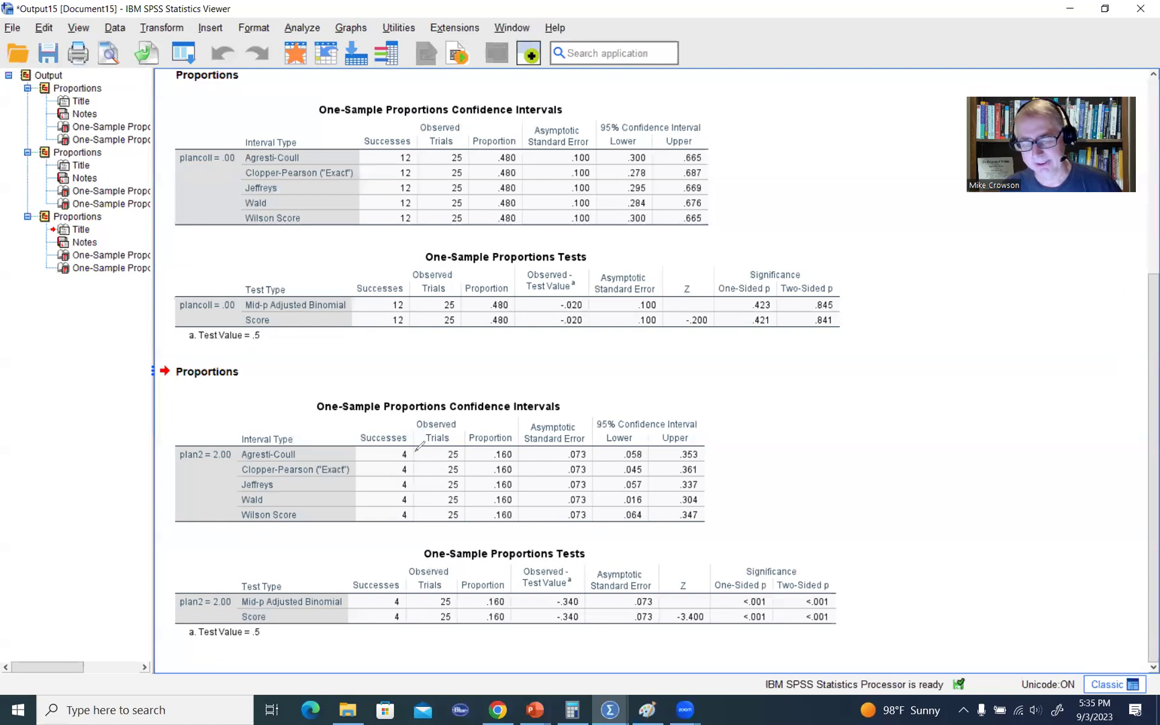
pyautogui.moveTo(405, 435); pyautogui.dragTo(376, 412)
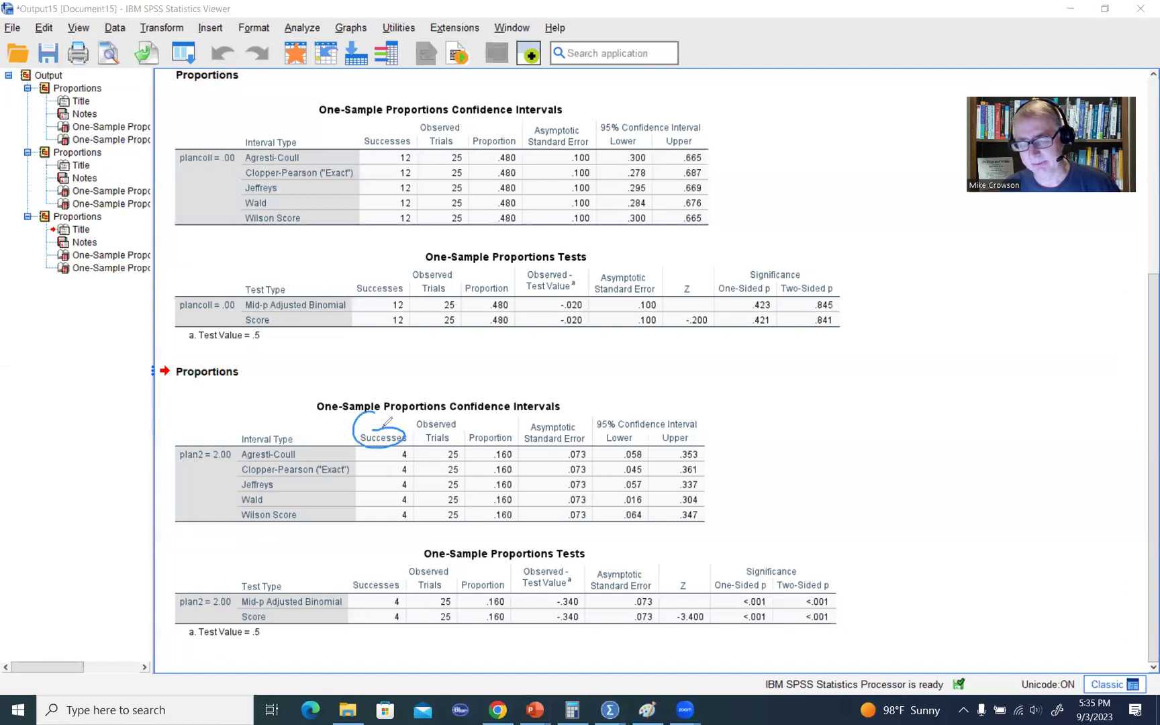
pyautogui.moveTo(394, 456); pyautogui.dragTo(385, 537)
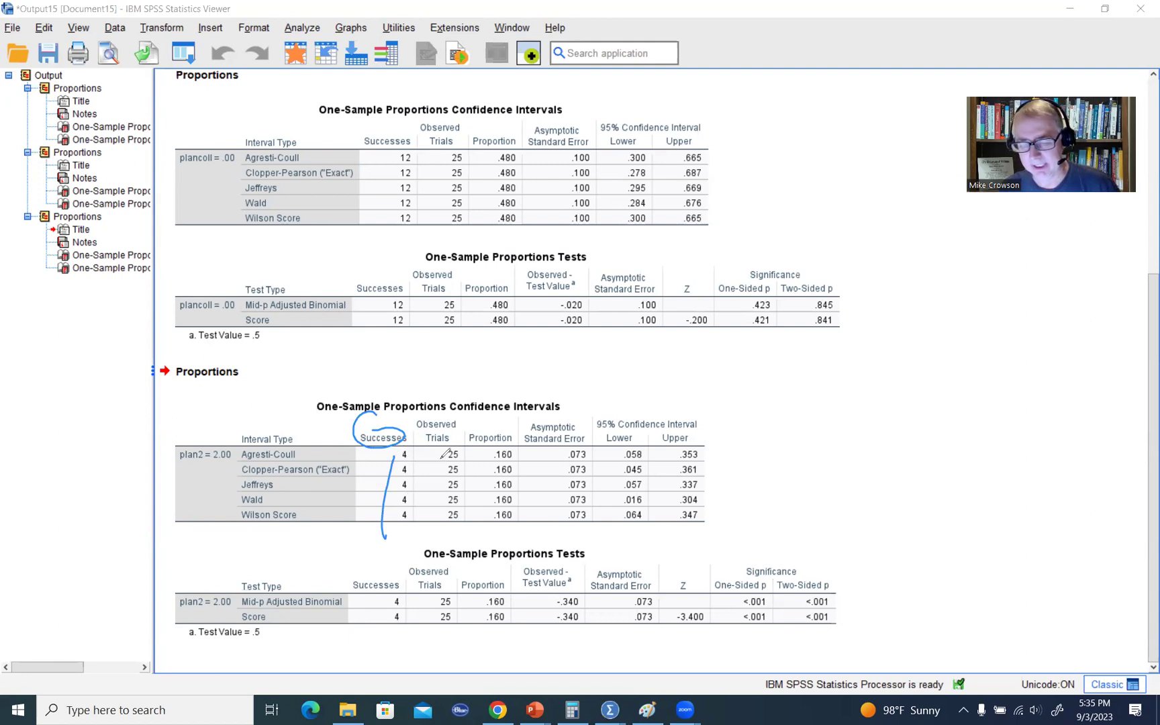
pyautogui.moveTo(441, 456); pyautogui.dragTo(437, 527)
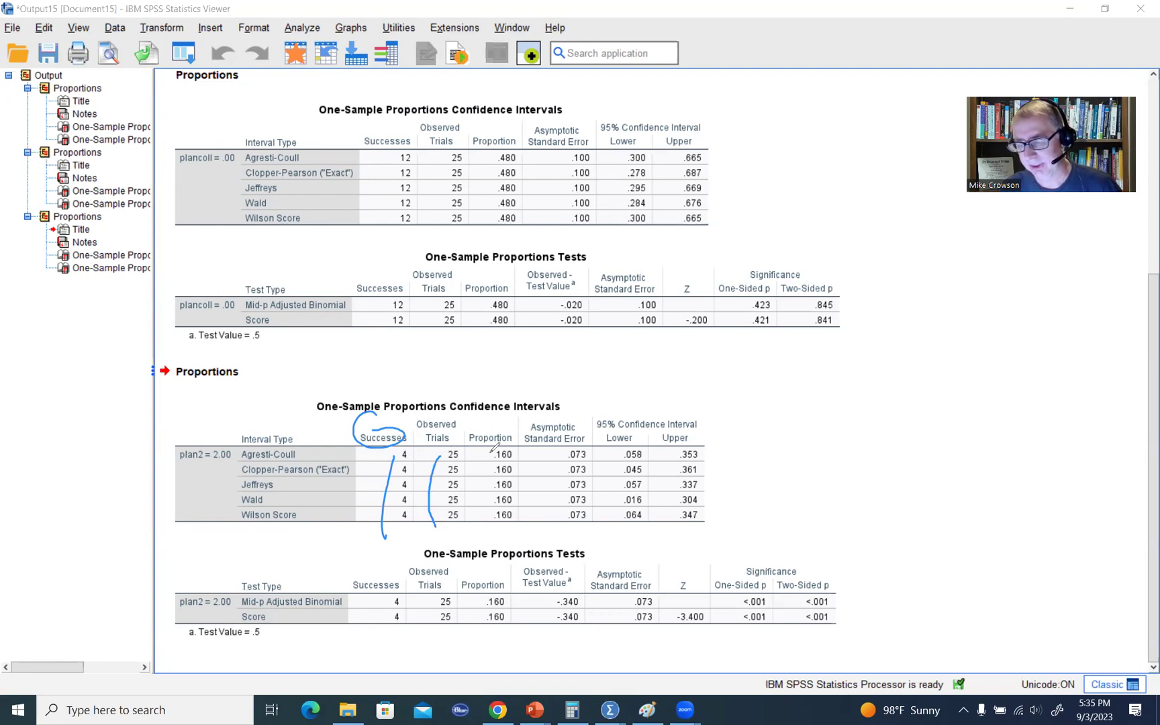
pyautogui.moveTo(482, 469); pyautogui.dragTo(490, 515)
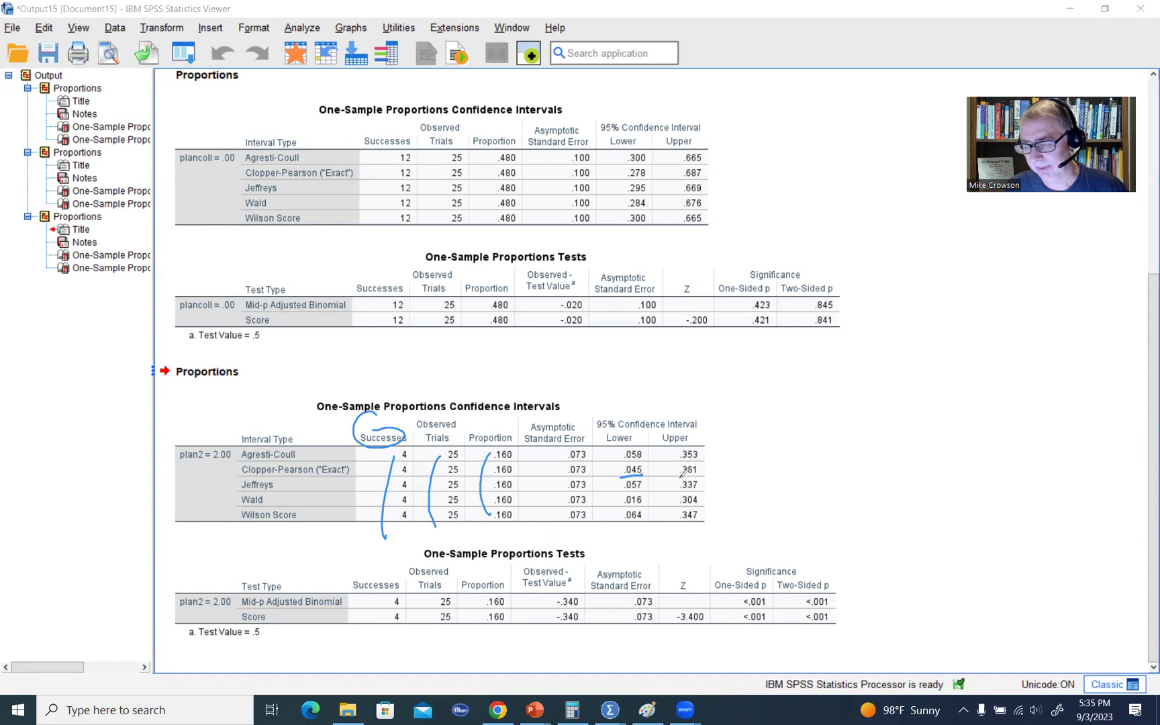
pyautogui.moveTo(679, 477); pyautogui.dragTo(699, 476)
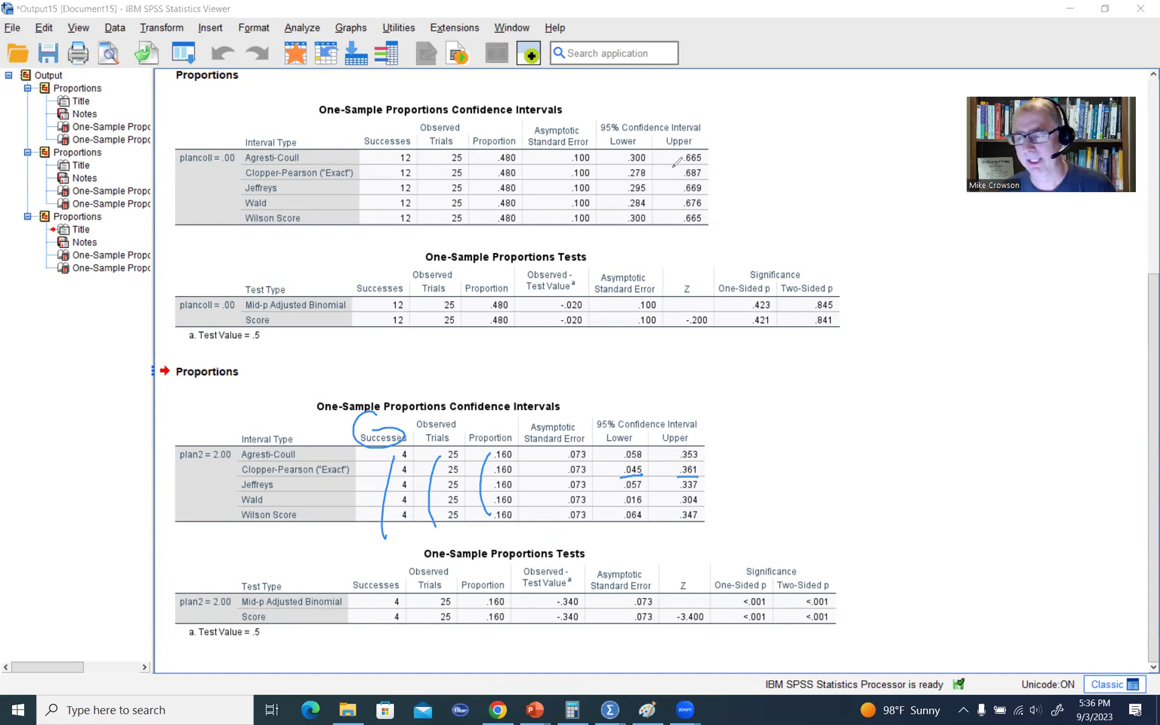
pyautogui.press('Escape')
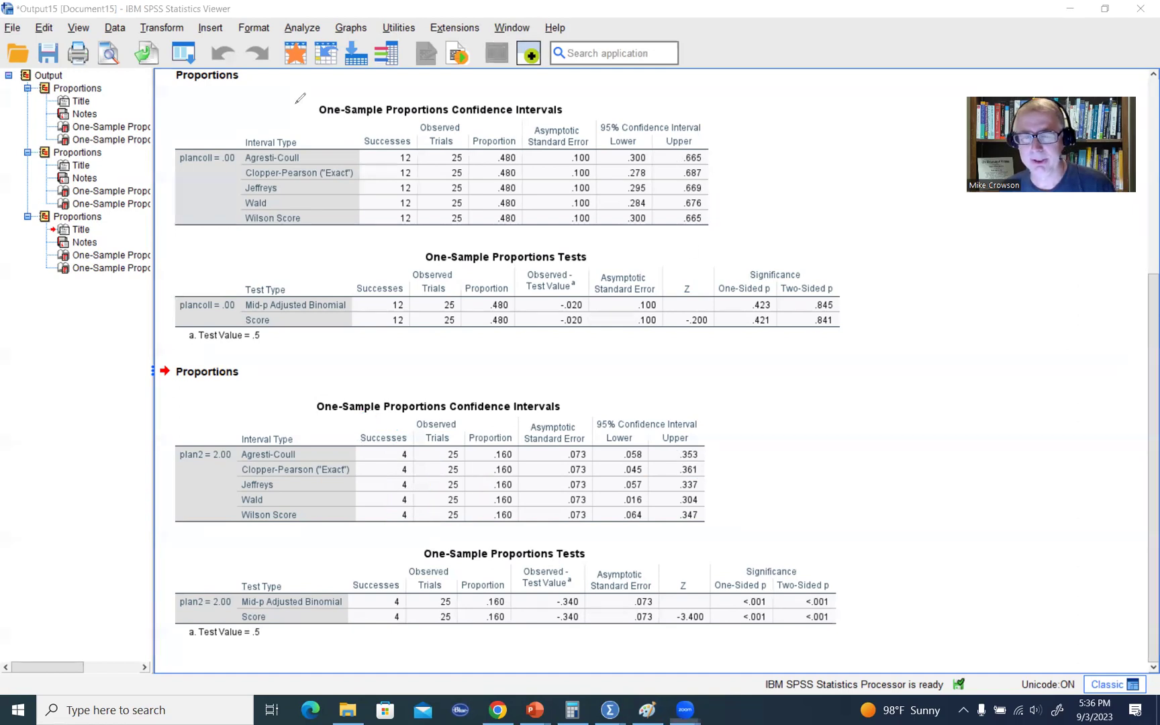
# Rerun the One-Sample Proportions analysis on plan2 with success defined by the value 0.
pyautogui.click(296, 28)
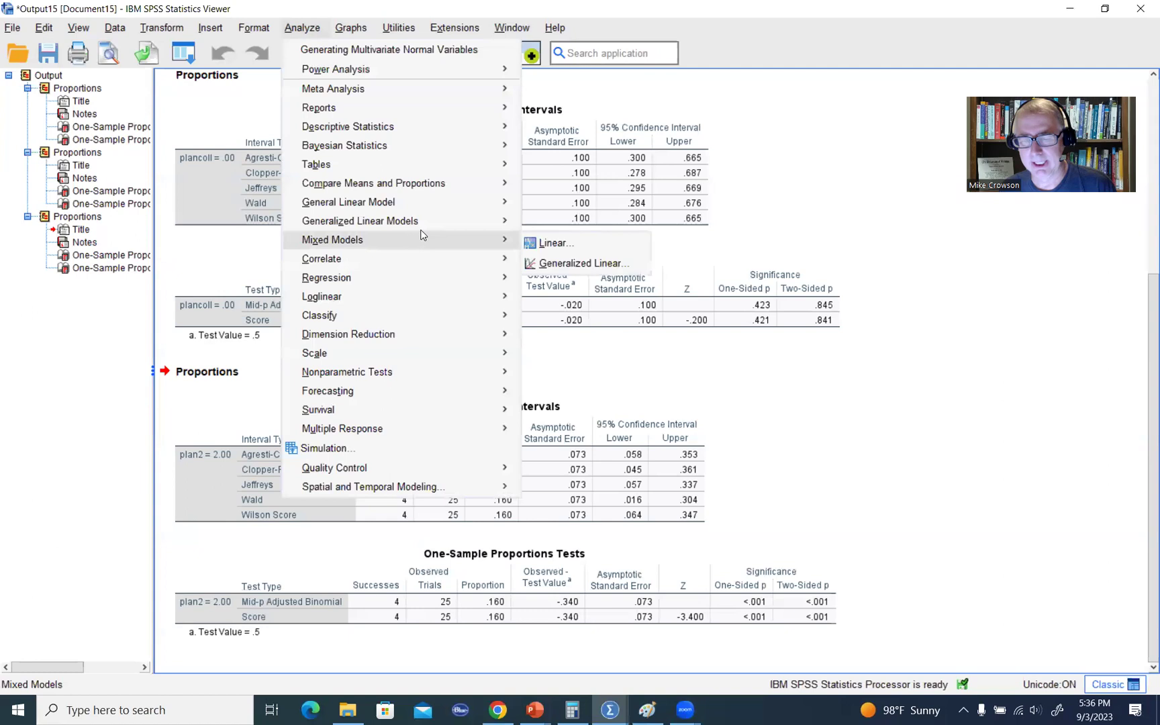
pyautogui.moveTo(456, 183)
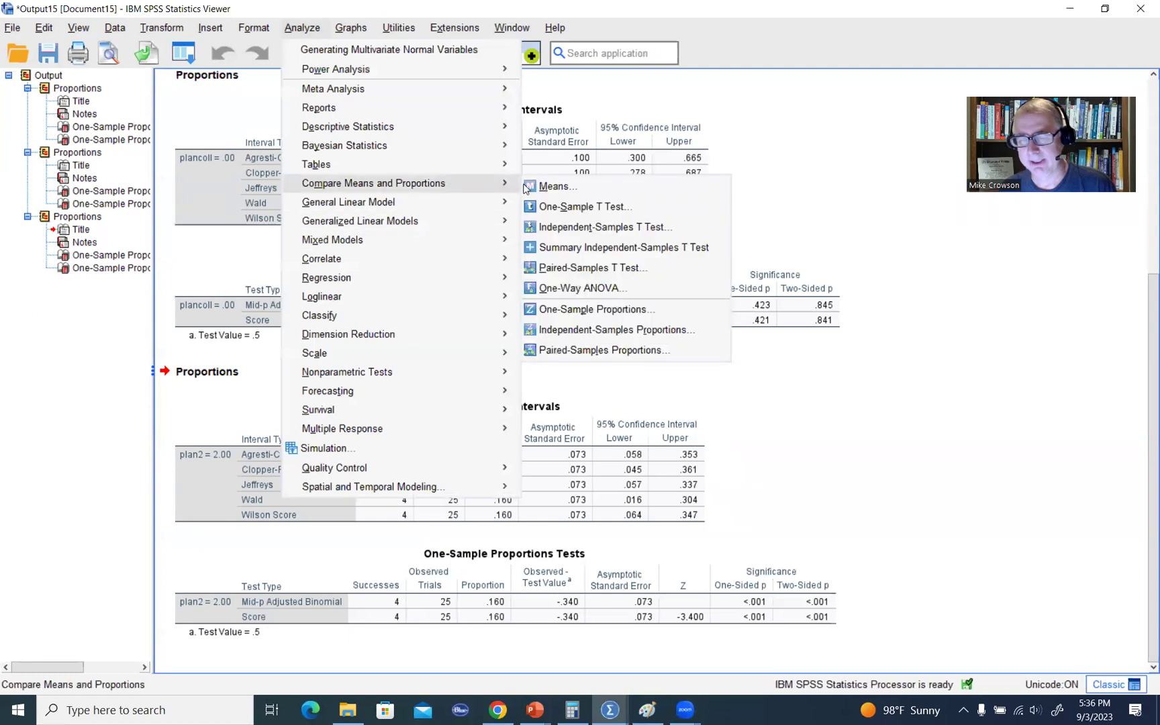
pyautogui.click(597, 309)
pyautogui.doubleClick(539, 426)
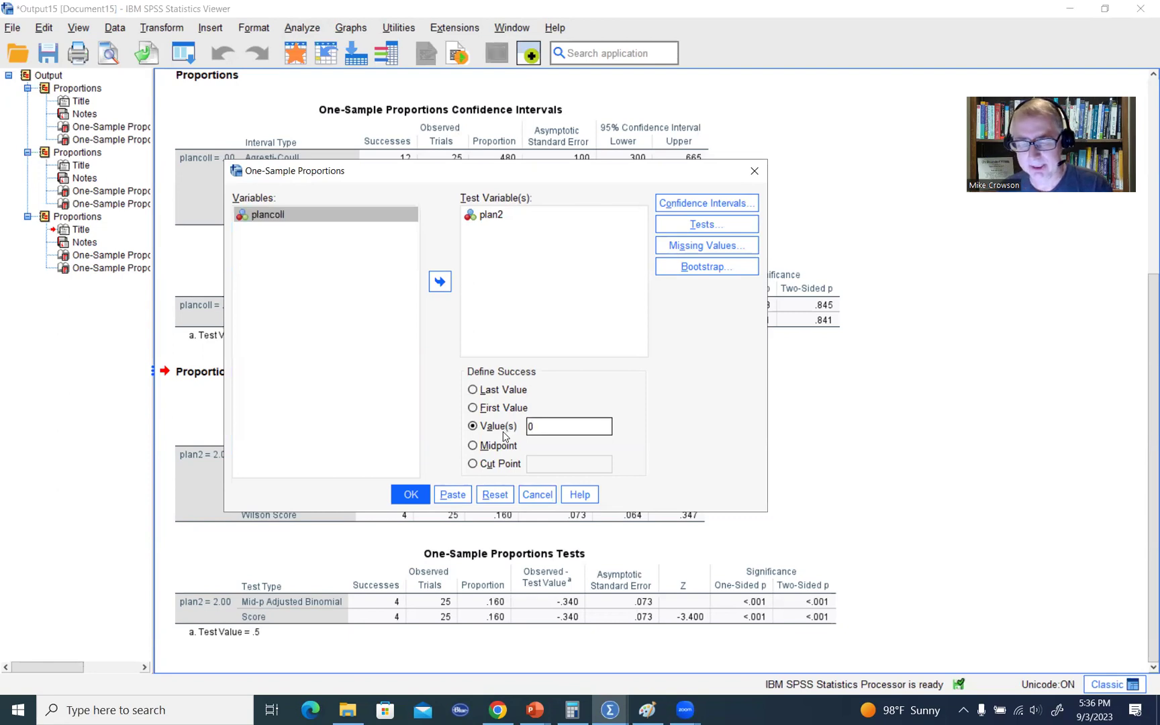
pyautogui.click(414, 489)
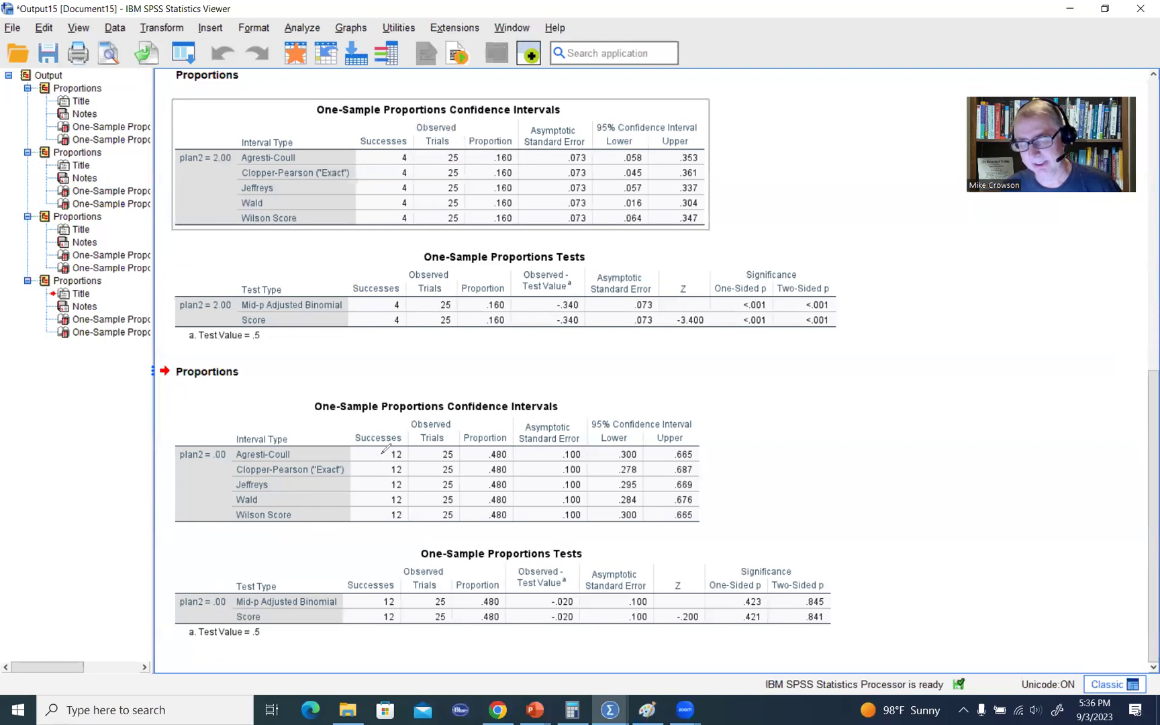
# Examine successes, observed trials, proportion and the Clopper-Pearson 95% bounds in the confidence intervals table for plan2 = .00.
pyautogui.moveTo(384, 455); pyautogui.dragTo(380, 512)
pyautogui.moveTo(434, 459); pyautogui.dragTo(431, 508)
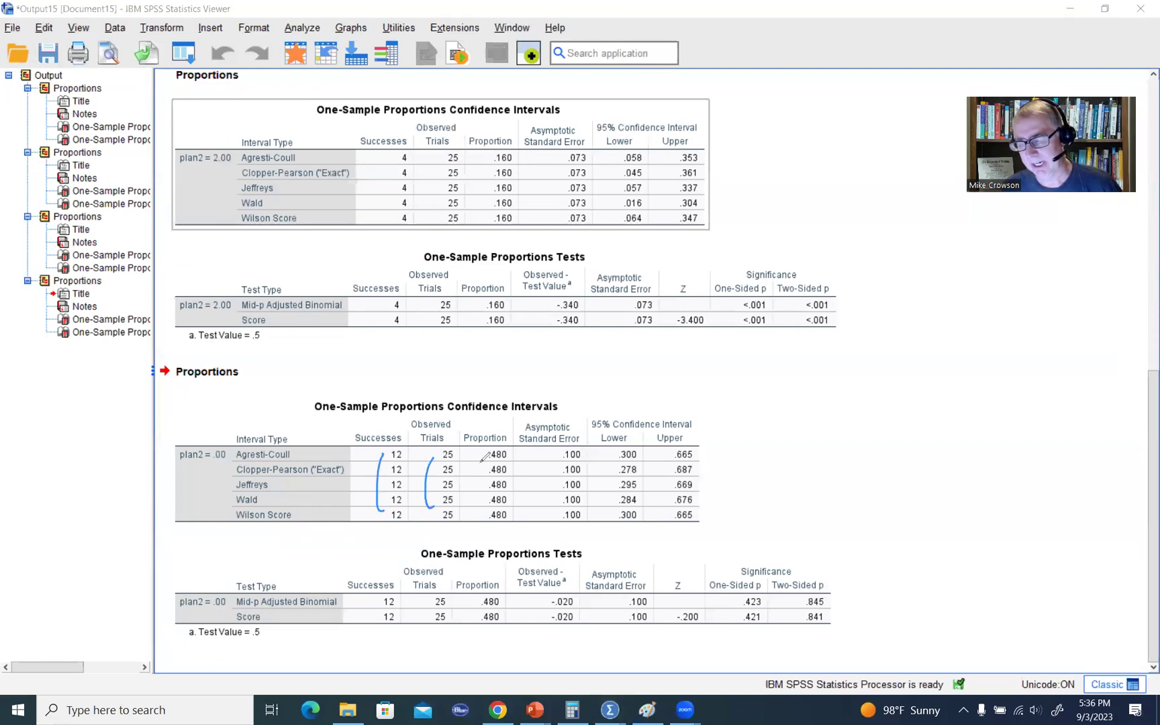
pyautogui.moveTo(483, 459); pyautogui.dragTo(479, 511)
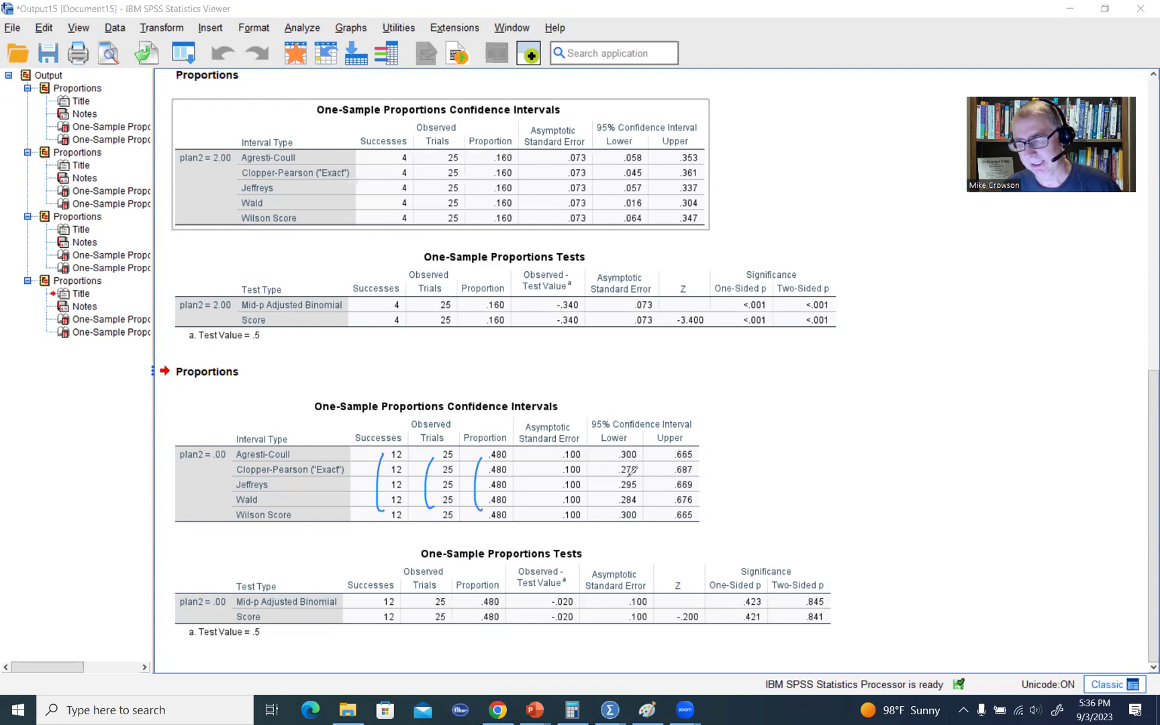
pyautogui.moveTo(618, 479); pyautogui.dragTo(691, 474)
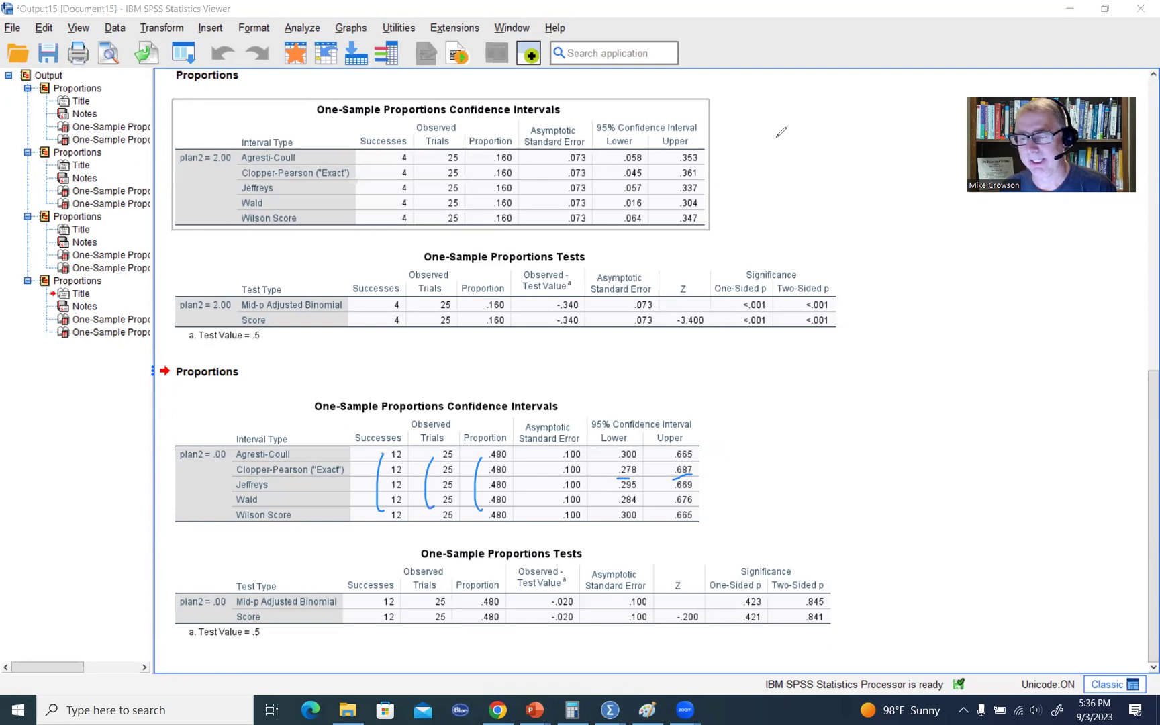
# Run the One-Sample Proportions analysis on plan2 again with success defined by the value 1.
pyautogui.click(301, 27)
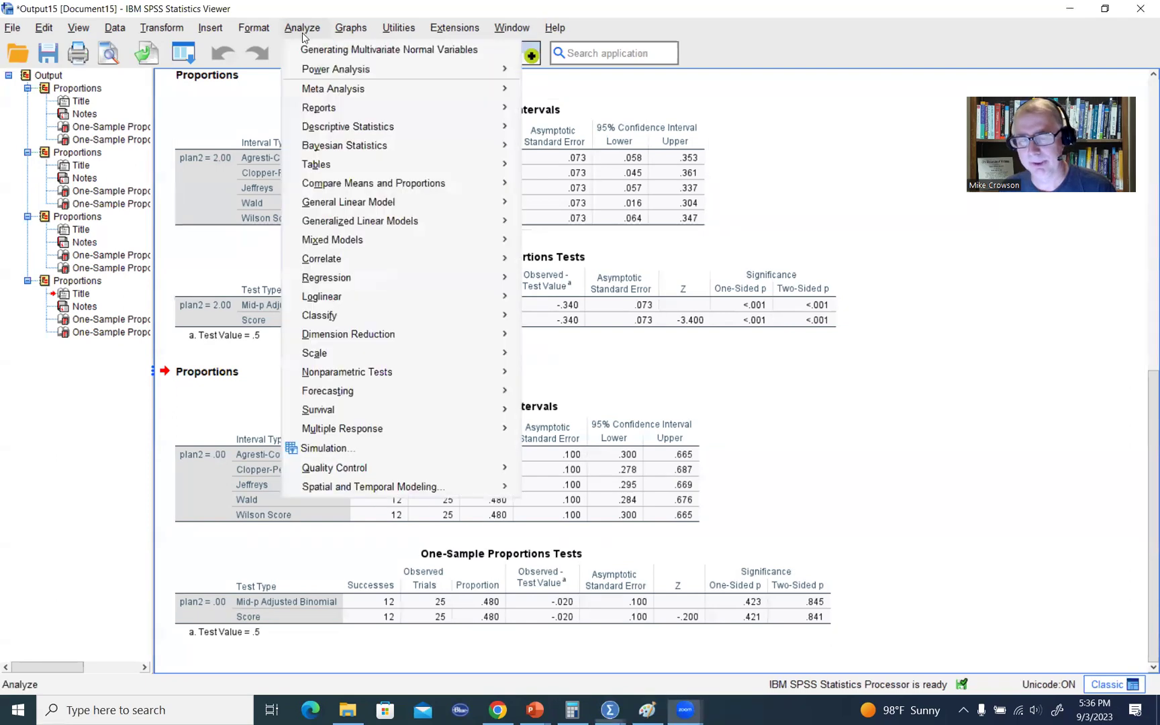
pyautogui.moveTo(454, 199)
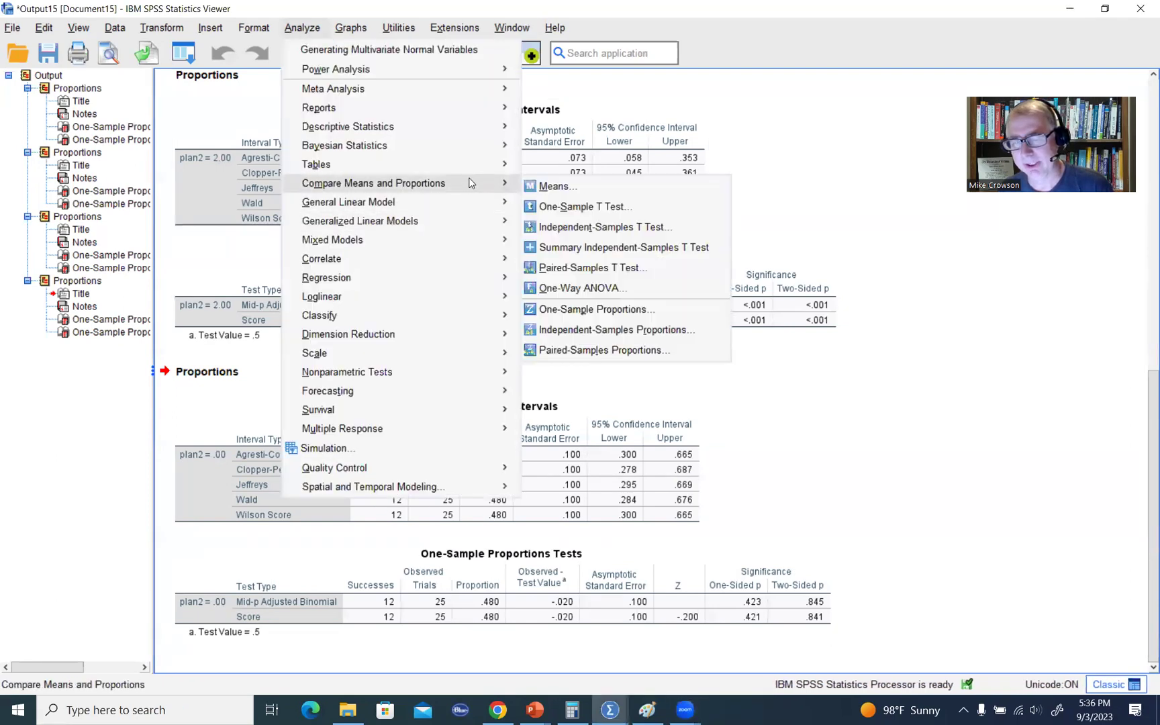
pyautogui.click(617, 309)
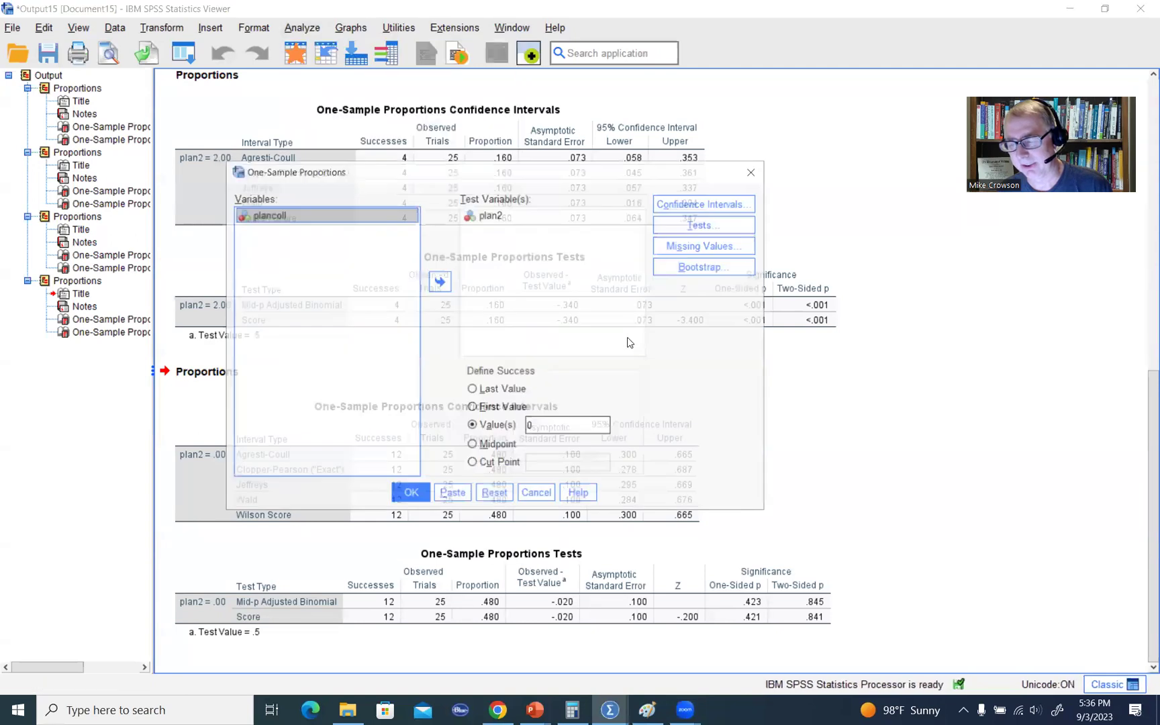
pyautogui.click(547, 425)
pyautogui.doubleClick(531, 426)
pyautogui.write('1')
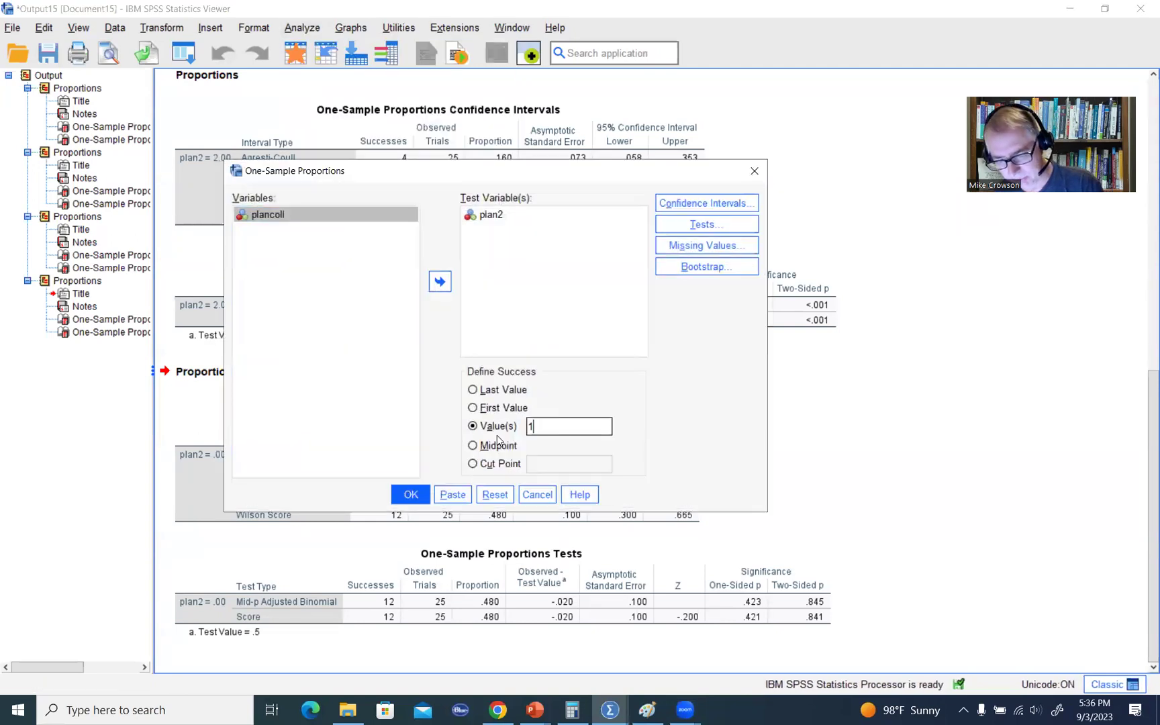
pyautogui.click(414, 494)
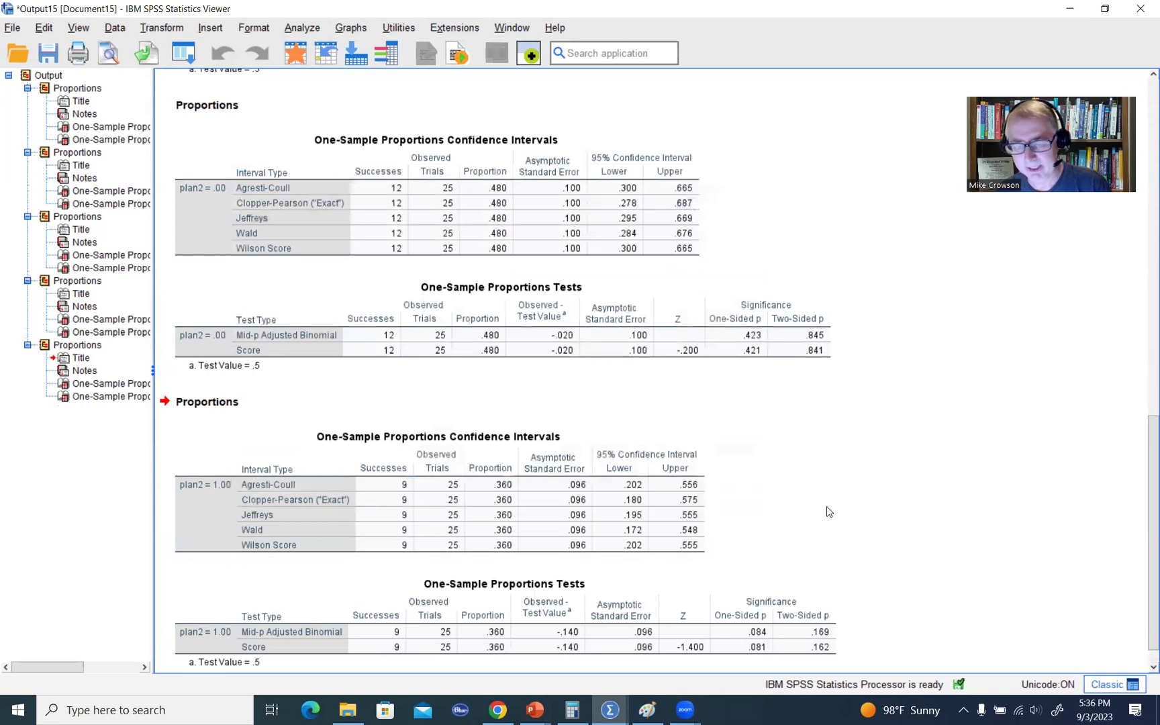
# Examine successes, observed trials, proportion and the Clopper-Pearson 95% bounds in the confidence intervals table for plan2 = 1.00.
pyautogui.click(572, 205)
pyautogui.doubleClick(465, 123)
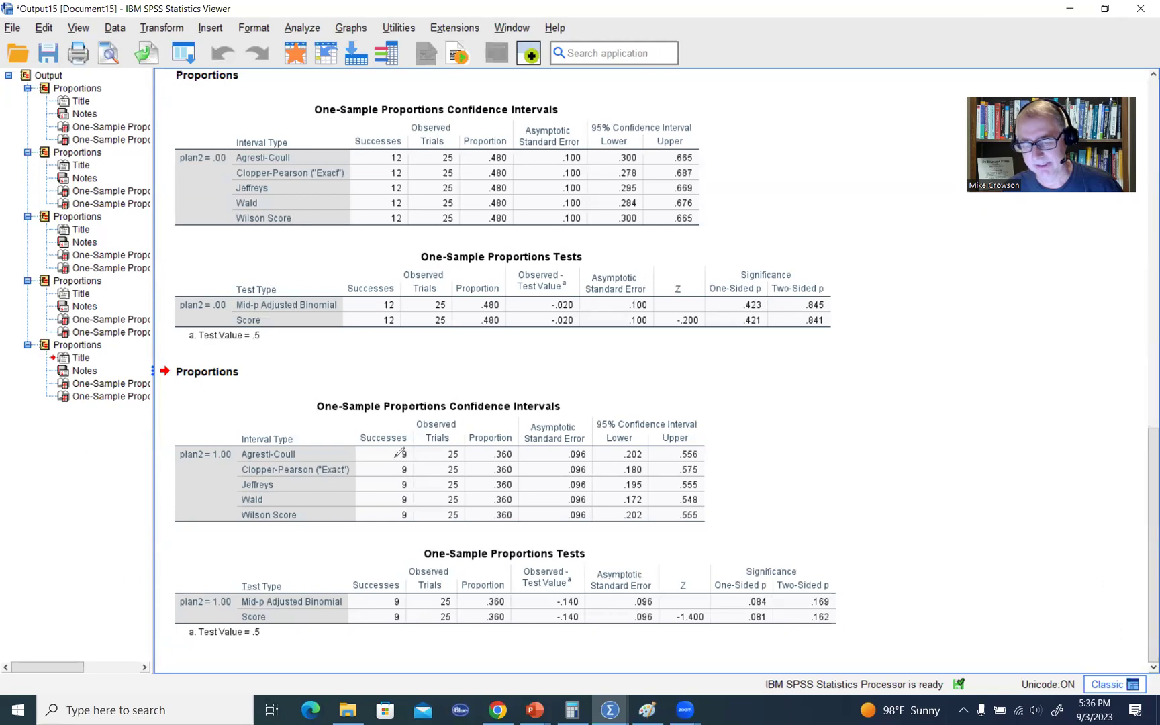
pyautogui.moveTo(396, 458); pyautogui.dragTo(385, 519)
pyautogui.moveTo(440, 457); pyautogui.dragTo(437, 514)
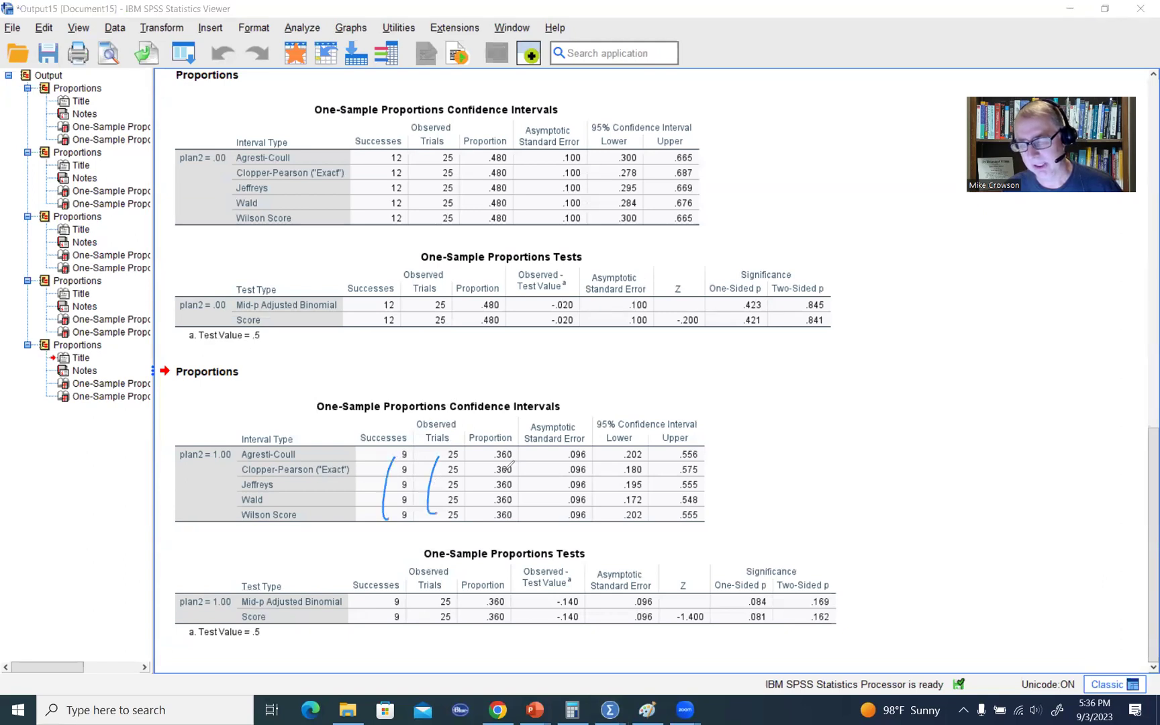
pyautogui.moveTo(491, 456); pyautogui.dragTo(488, 514)
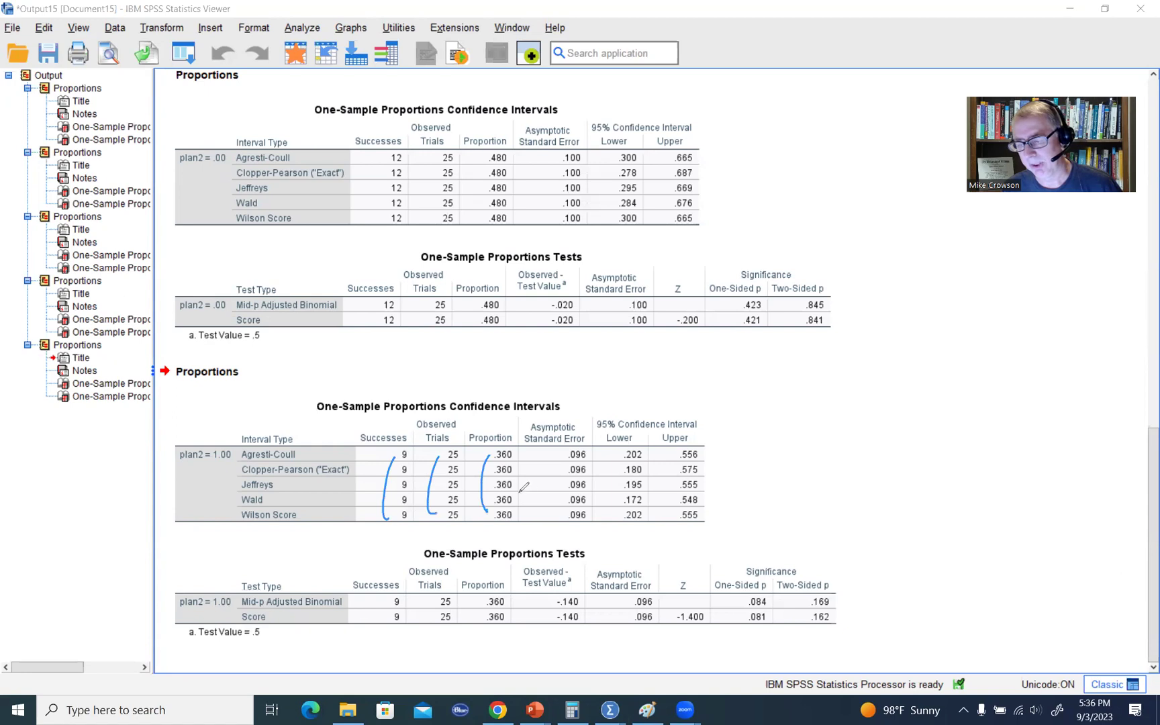
pyautogui.moveTo(625, 477); pyautogui.dragTo(698, 476)
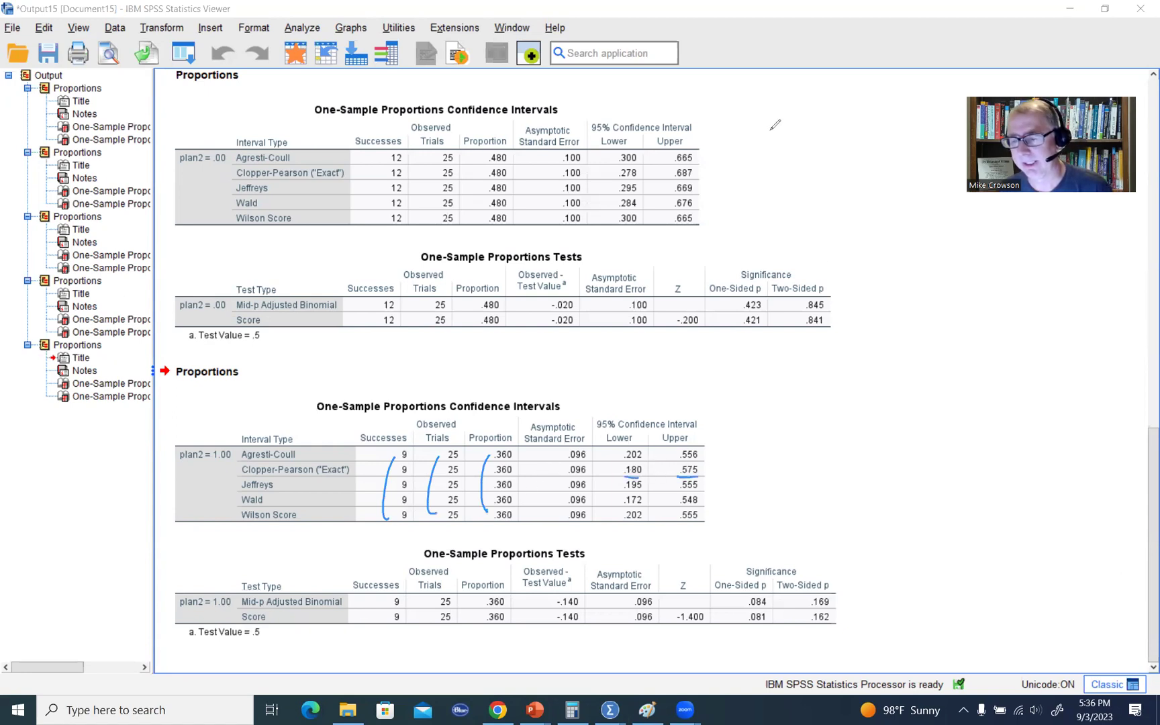
pyautogui.press('Escape')
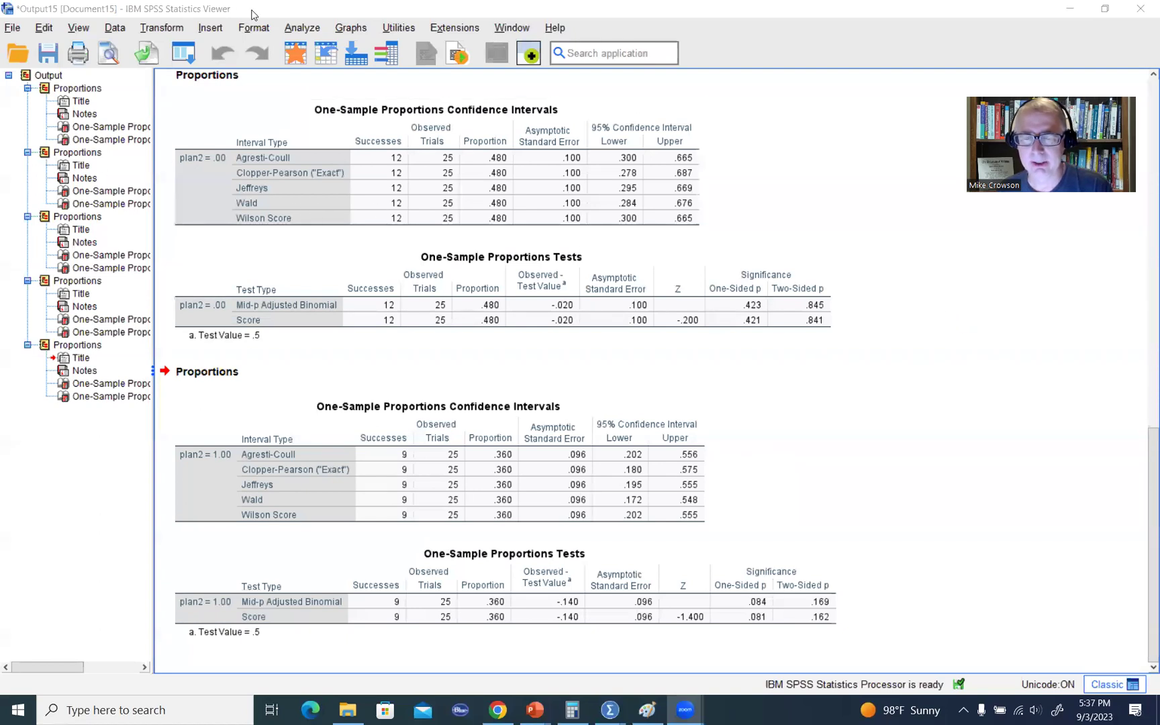
# Start a One-Sample Nonparametric Tests analysis with previous settings reset and the objective set to Customize analysis.
pyautogui.click(302, 28)
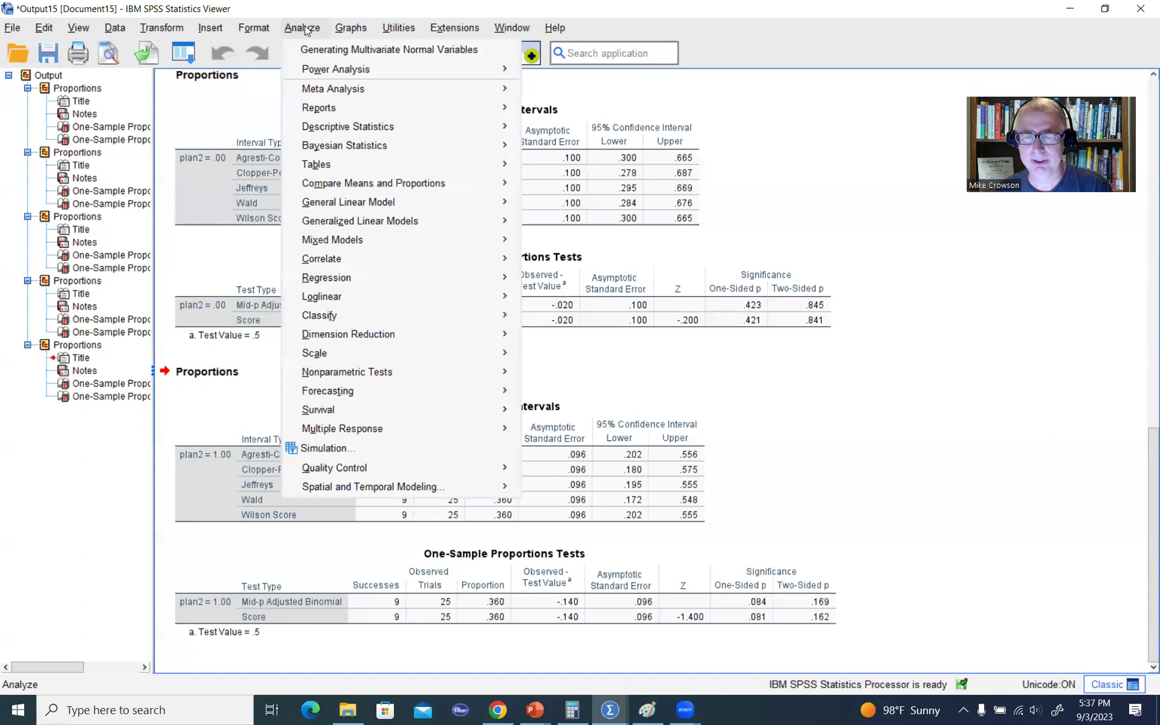
pyautogui.moveTo(406, 370)
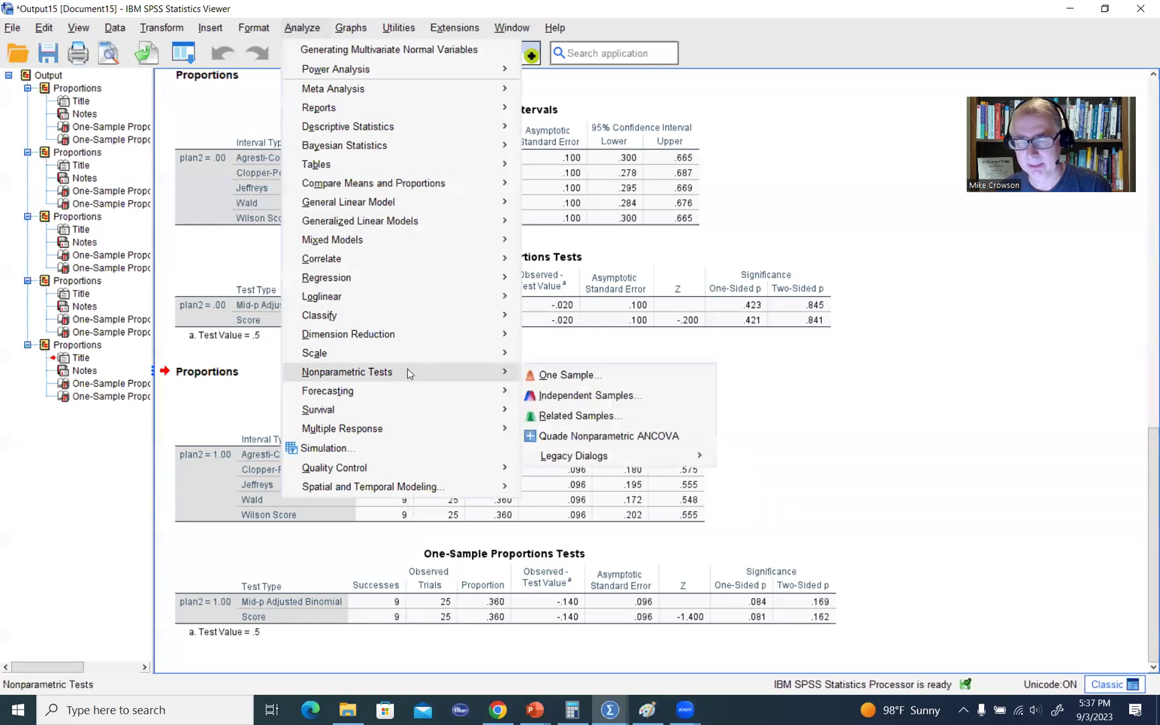
pyautogui.click(566, 376)
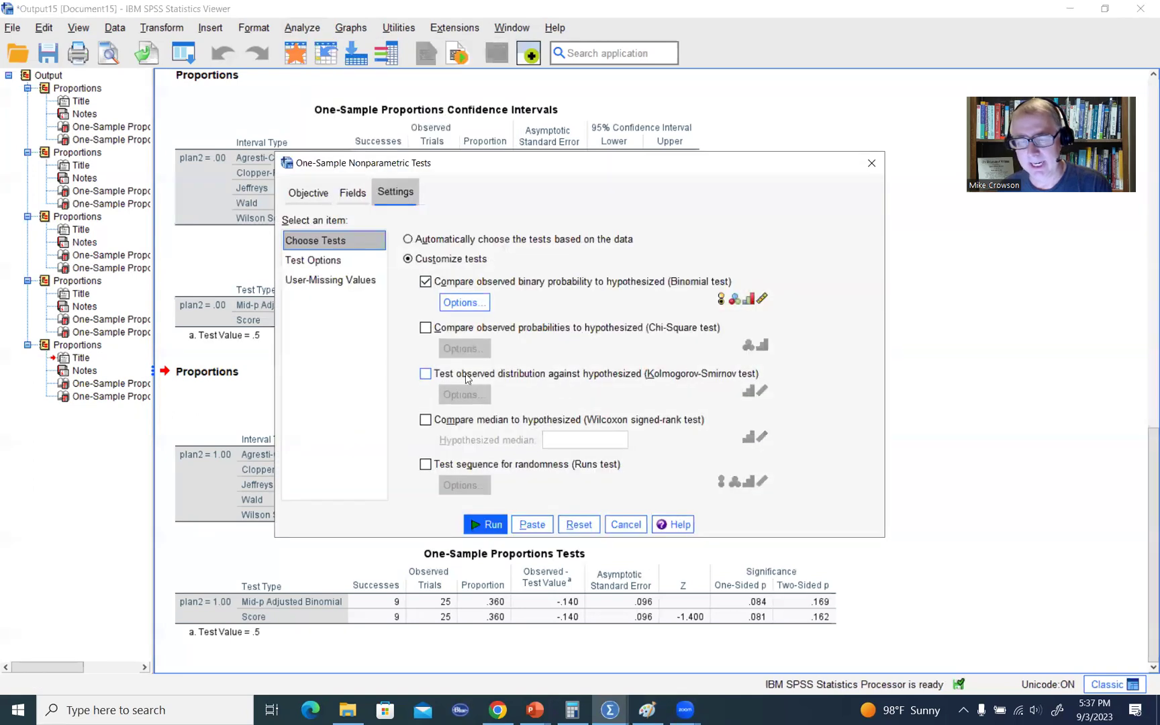
pyautogui.click(569, 526)
pyautogui.click(308, 193)
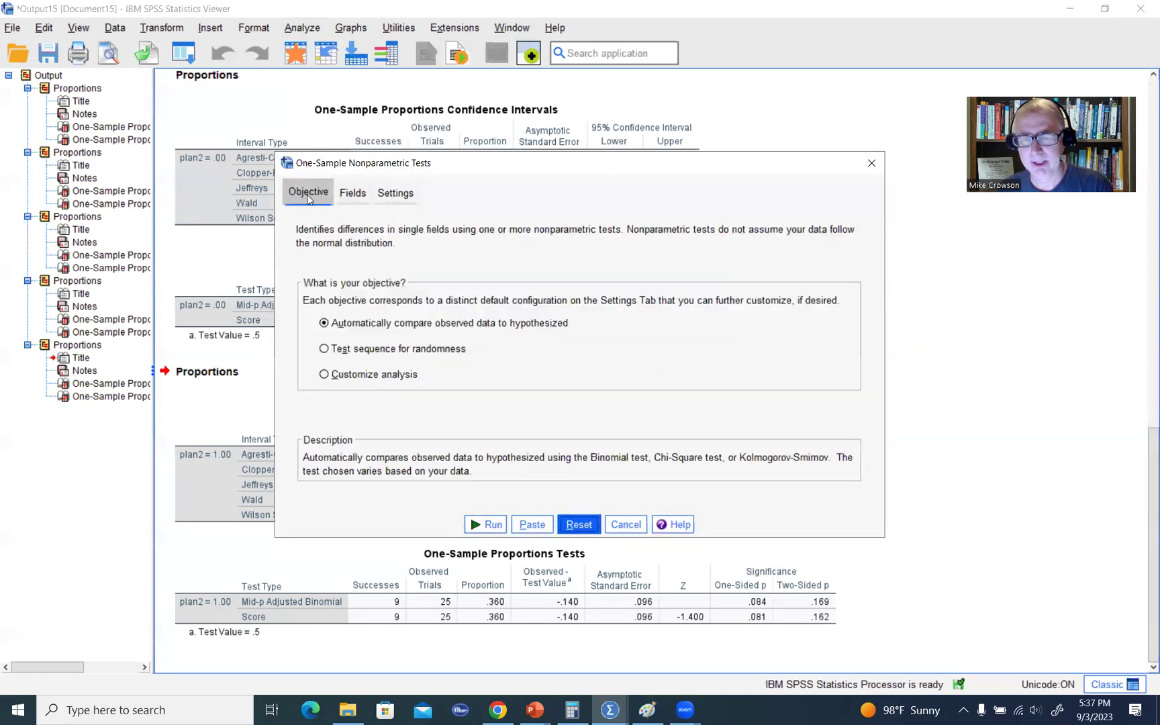
pyautogui.moveTo(453, 162); pyautogui.dragTo(453, 195)
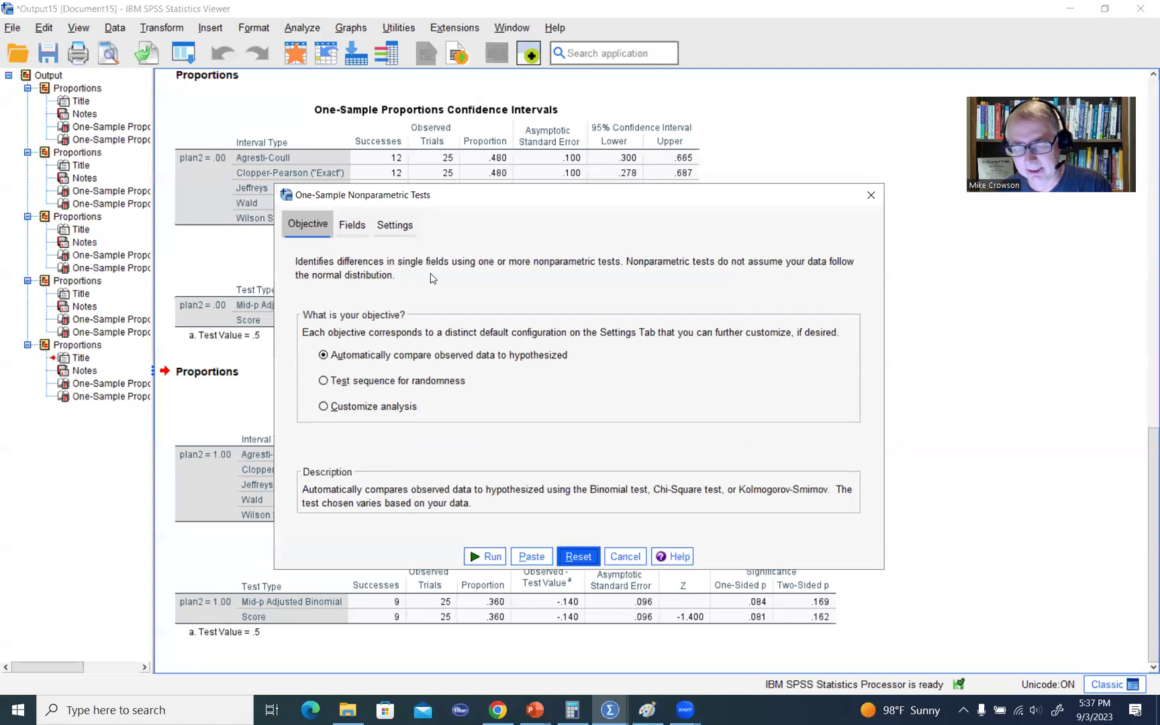
pyautogui.click(347, 410)
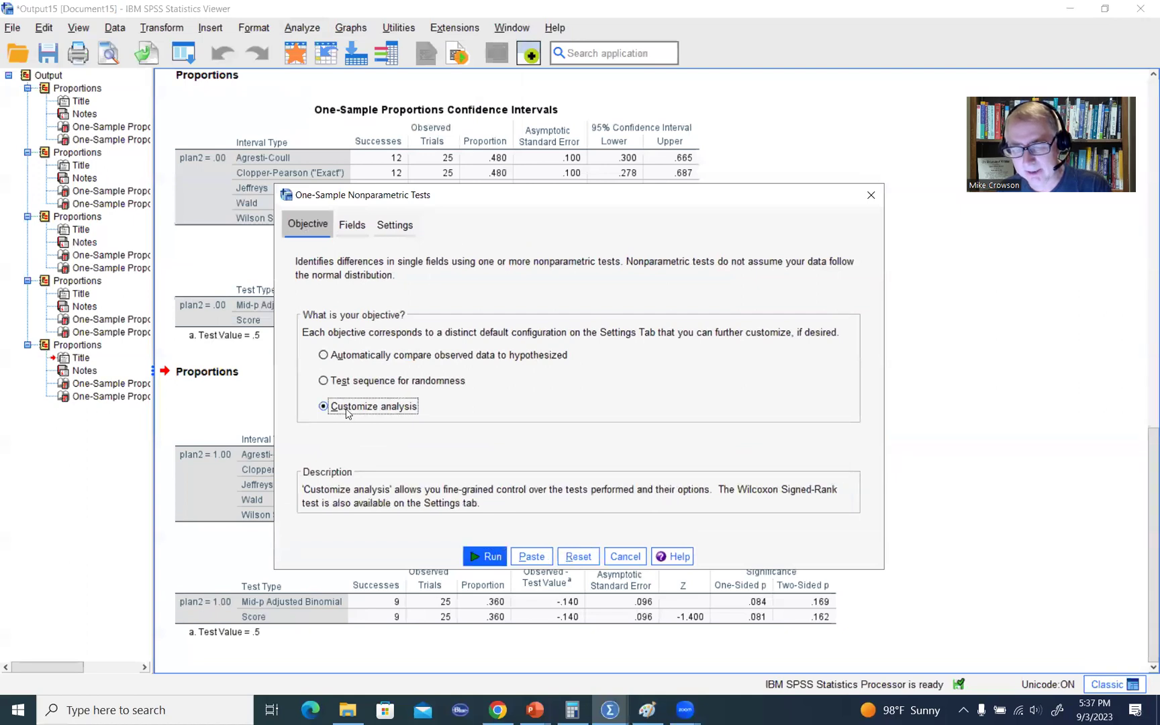
# Remove plan2 from the test fields so that only plancoll is tested.
pyautogui.click(352, 225)
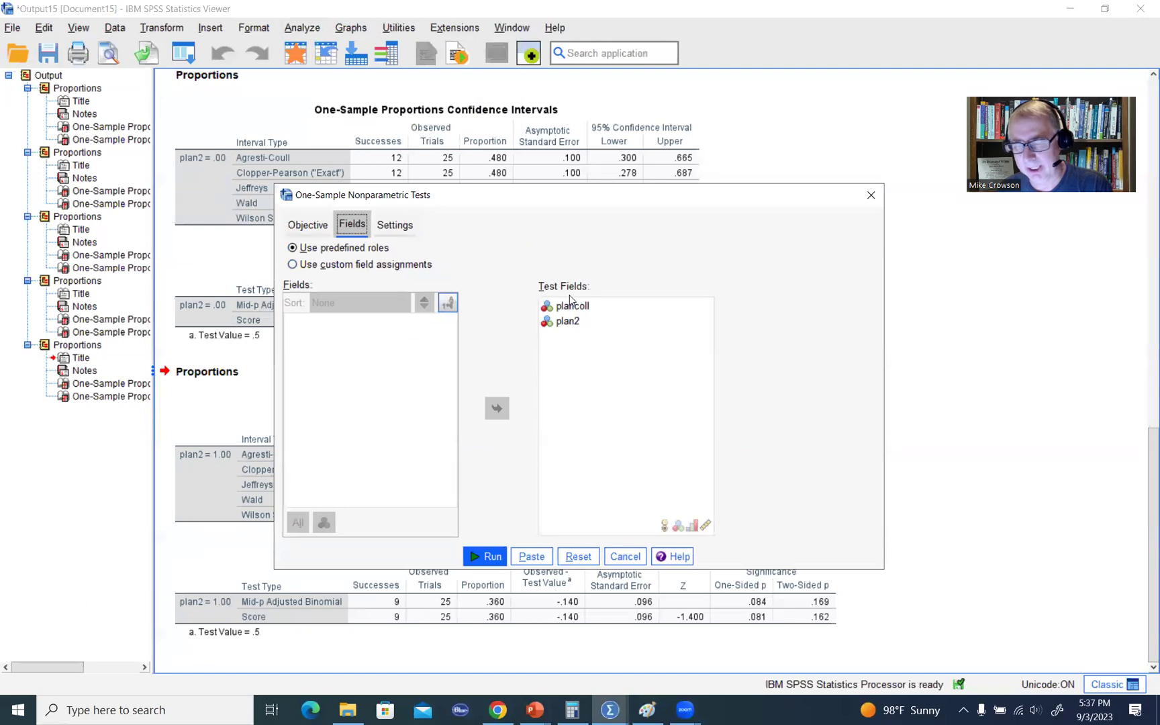
pyautogui.click(569, 321)
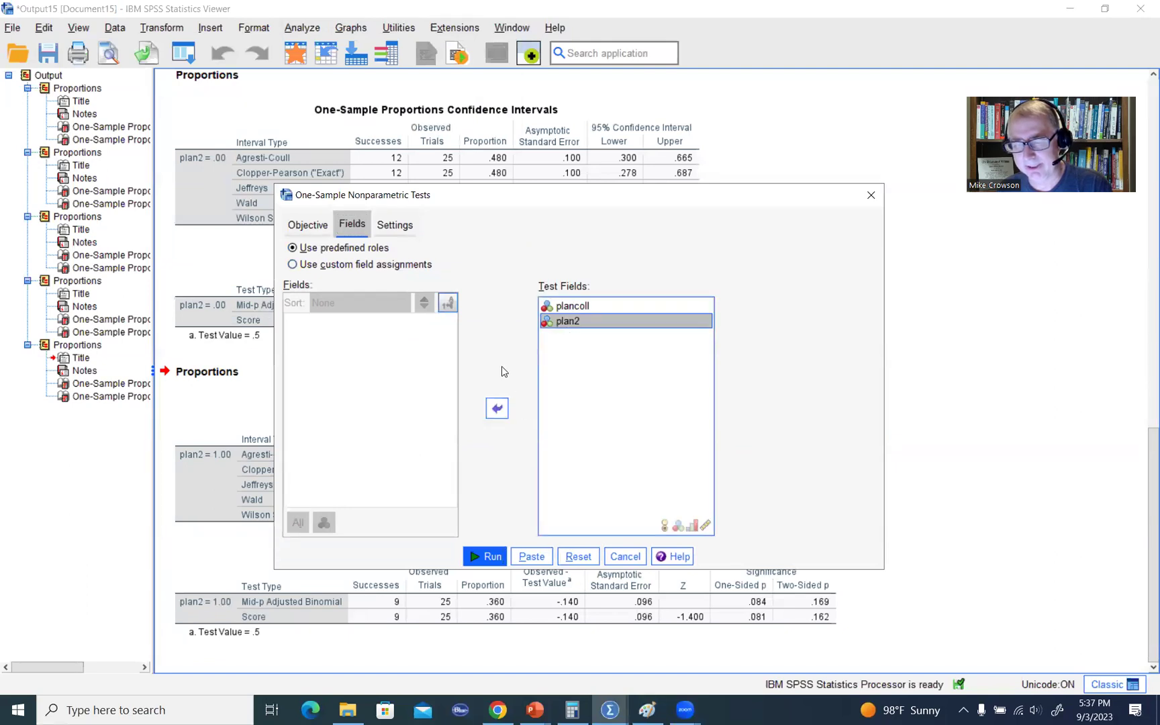
pyautogui.click(497, 407)
pyautogui.click(571, 309)
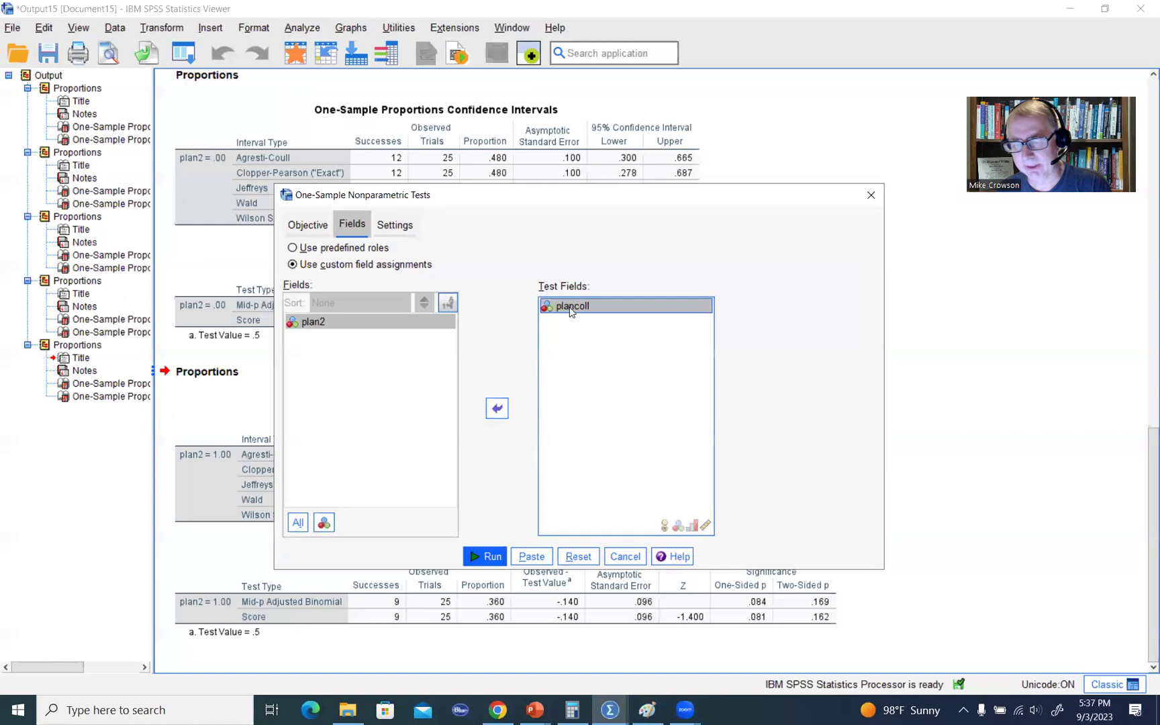
# Customize the tests to include the Binomial test with Clopper-Pearson (exact), Jeffreys and Likelihood ratio confidence intervals.
pyautogui.click(405, 229)
pyautogui.click(415, 290)
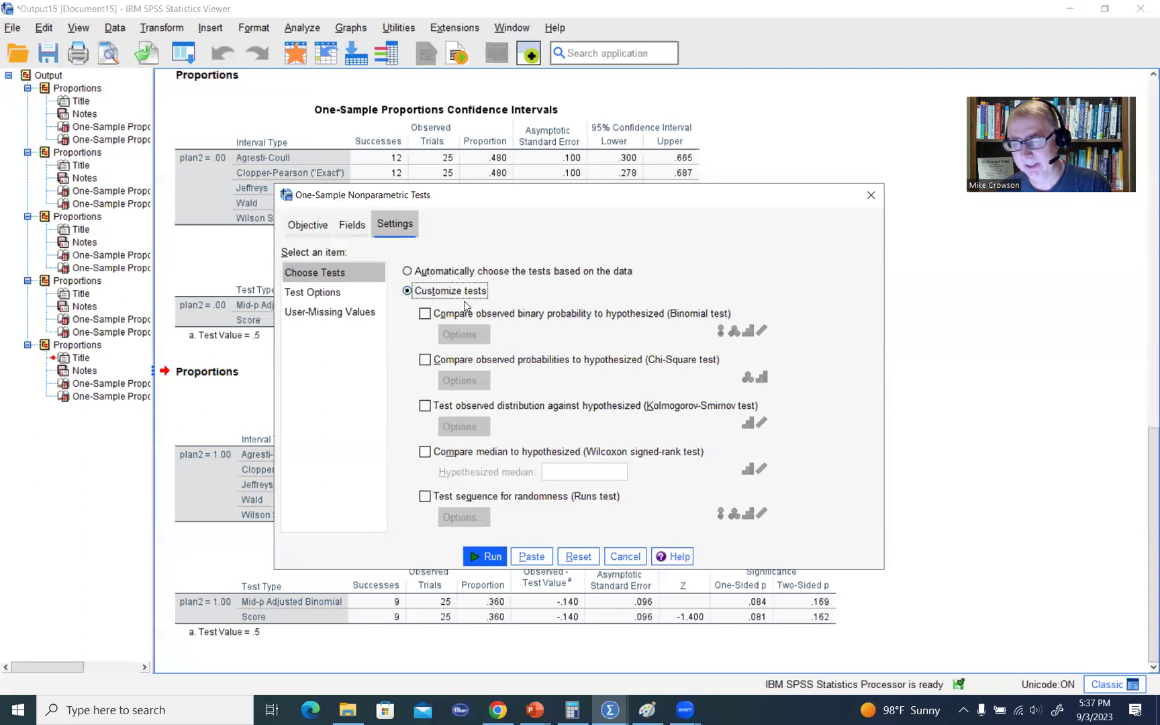
pyautogui.click(425, 315)
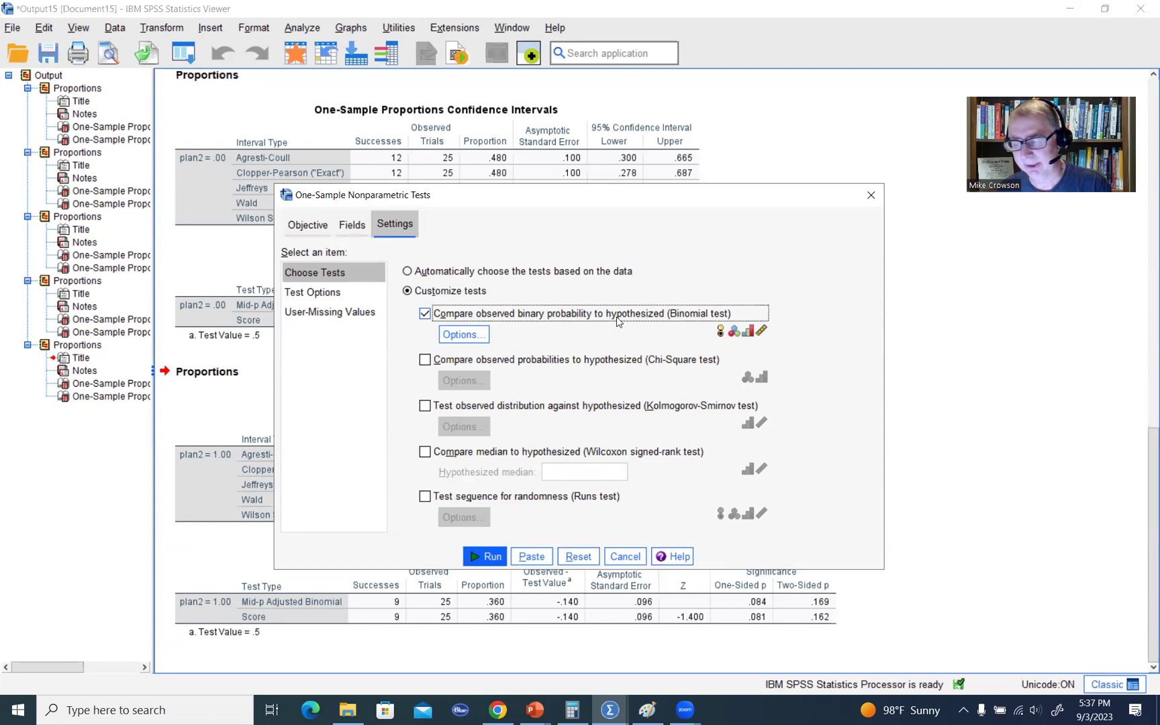
pyautogui.click(478, 337)
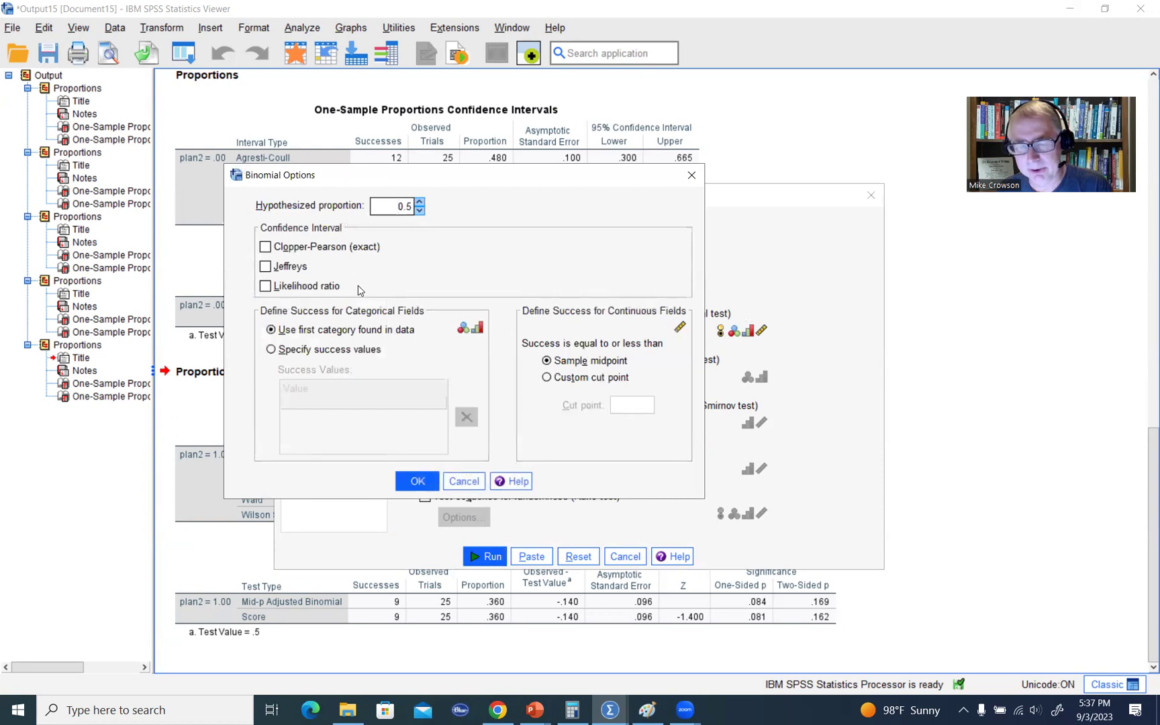
pyautogui.click(266, 249)
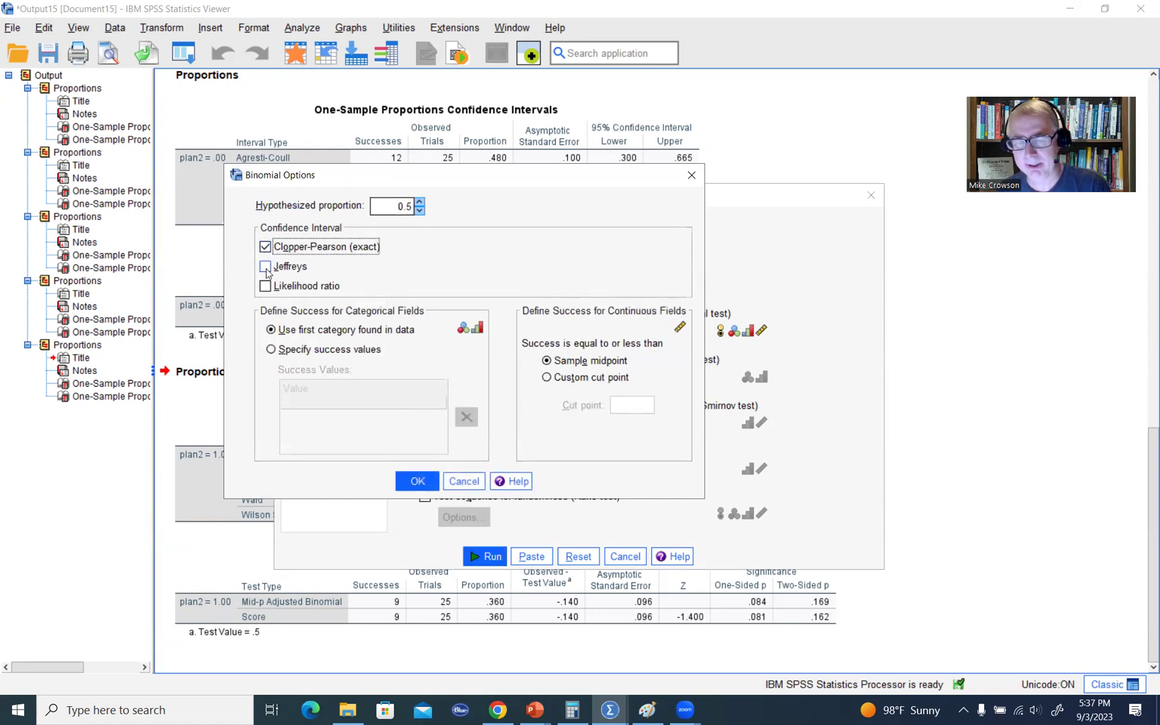
pyautogui.click(266, 270)
pyautogui.click(266, 286)
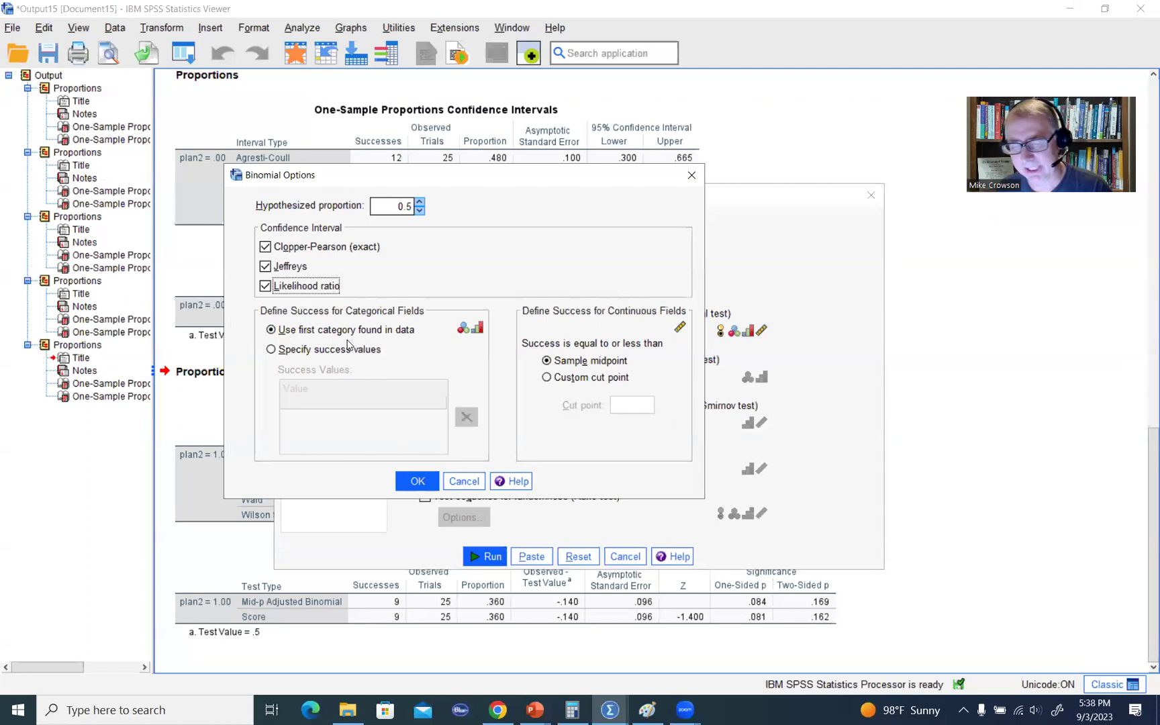
# Define success for categorical fields by the specified value 1 and accept the binomial options.
pyautogui.click(272, 350)
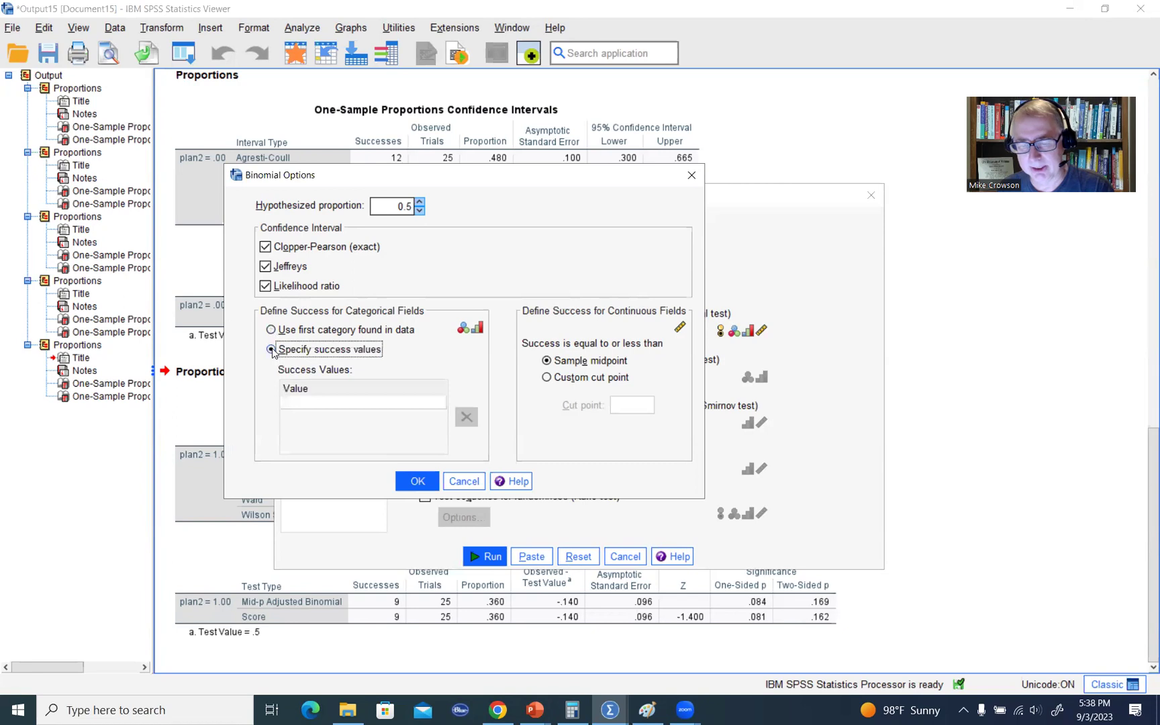
pyautogui.click(309, 406)
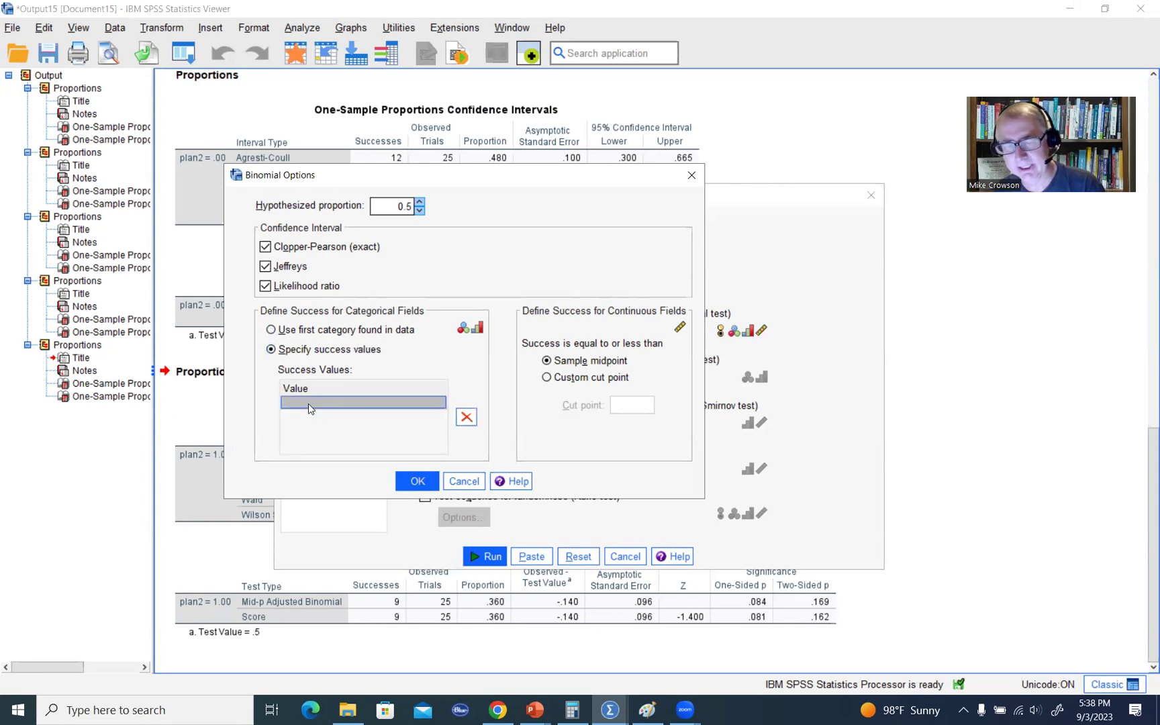
pyautogui.write('1')
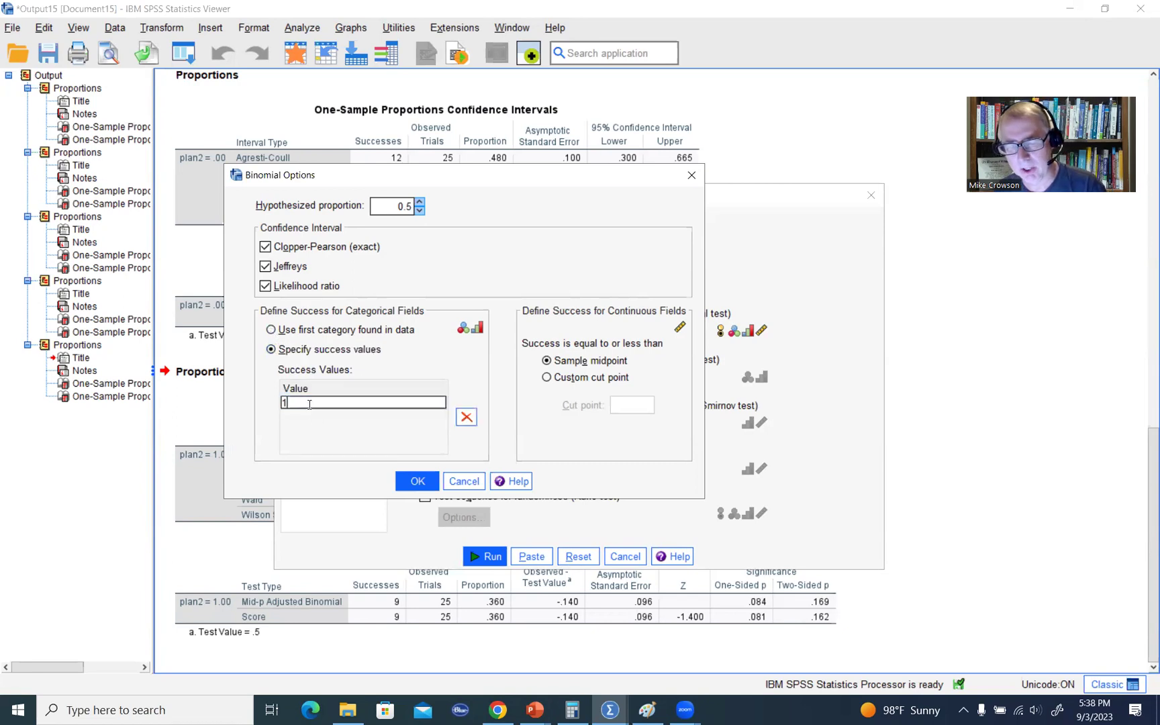
pyautogui.click(422, 482)
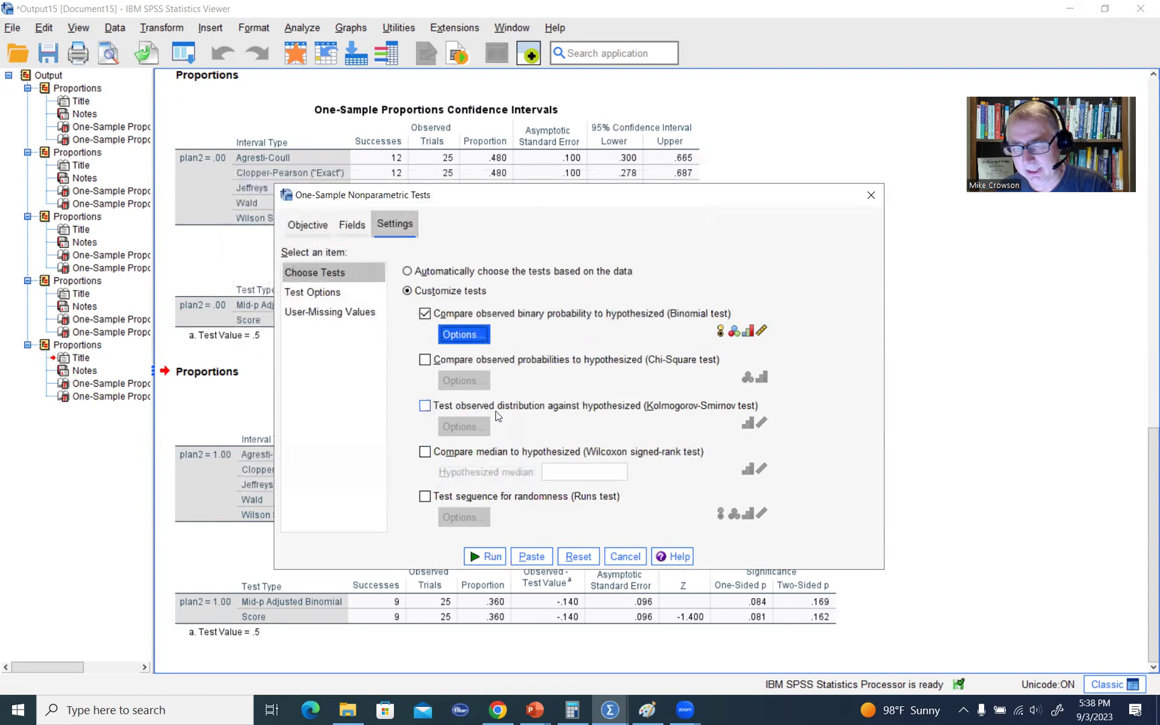
# Check the test field and test options, keep the 0.05 significance level and 95% confidence interval, and run the binomial test on plancoll.
pyautogui.click(353, 225)
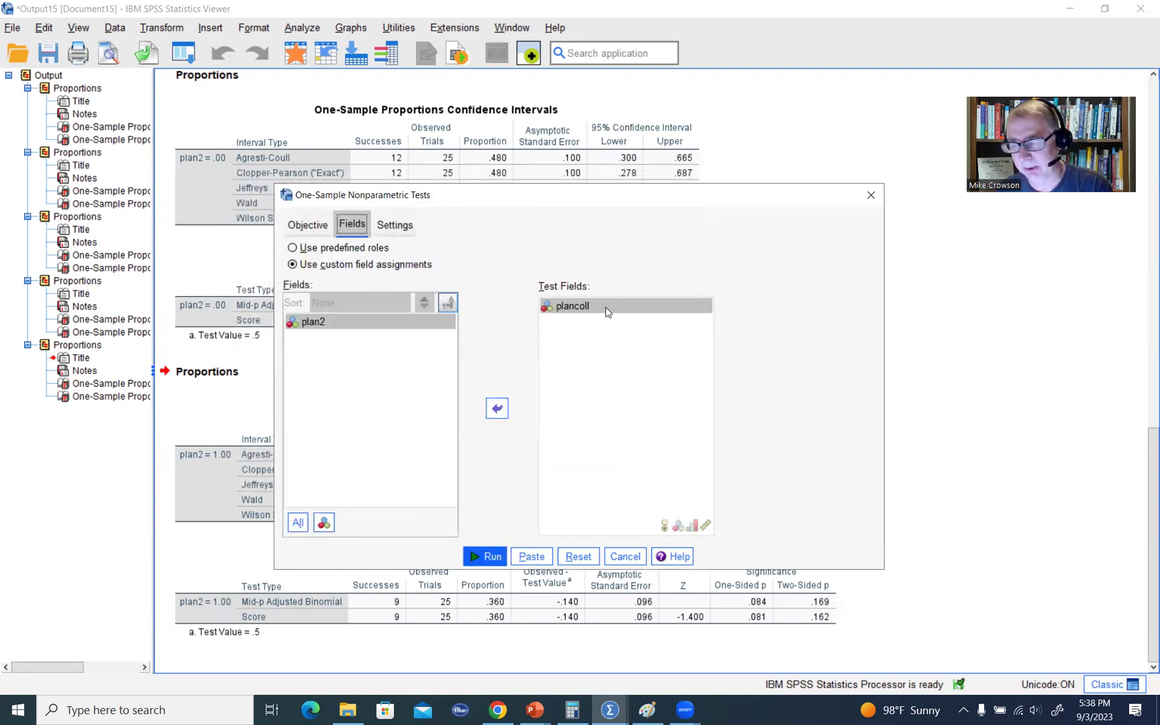
pyautogui.click(406, 231)
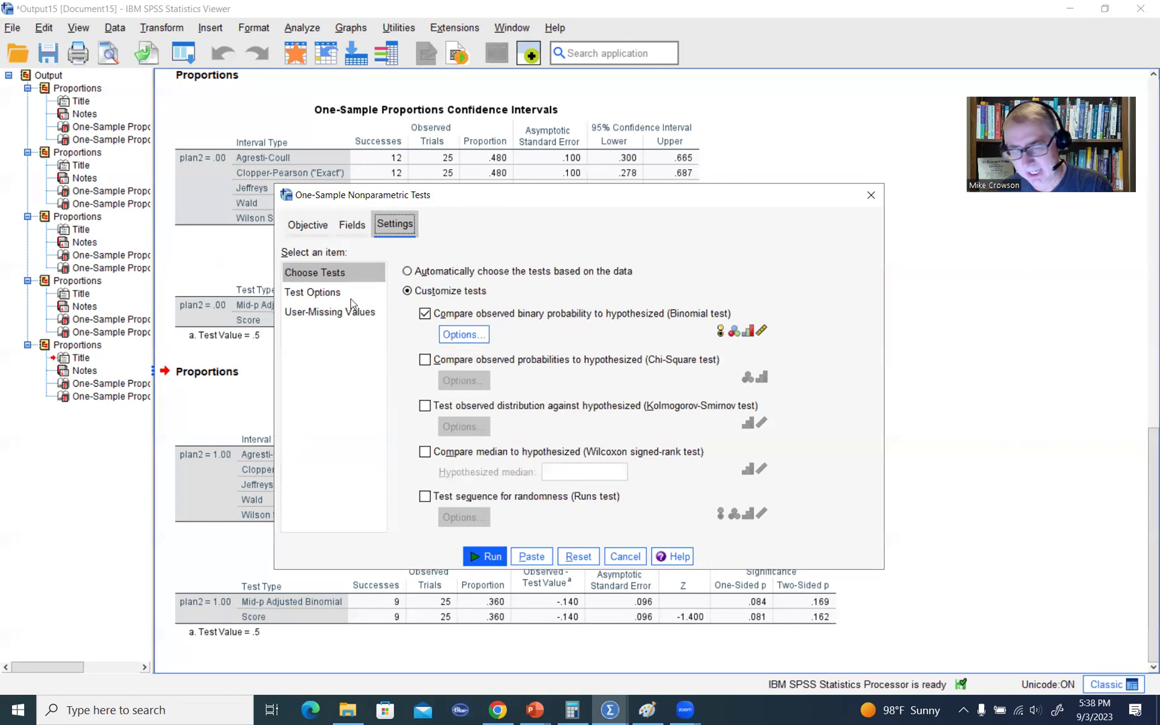
pyautogui.click(328, 292)
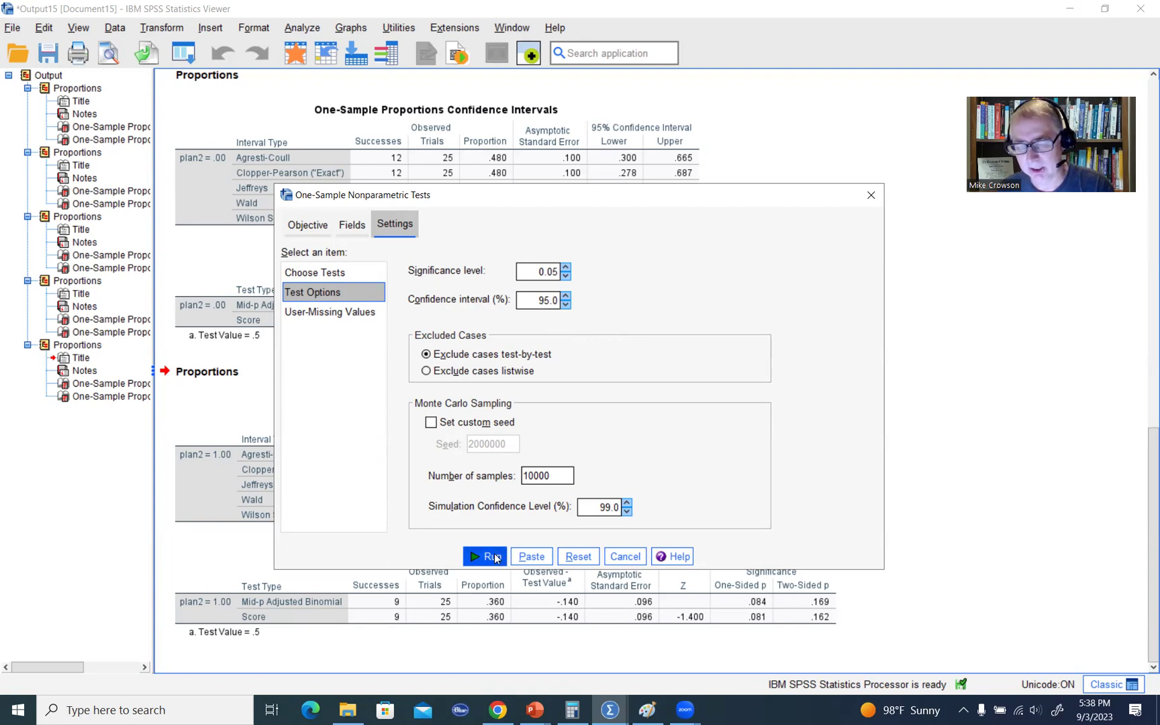
pyautogui.click(494, 553)
# Review the binomial test output and temporarily mark the Clopper-Pearson estimate and confidence limits for plancoll = 1.00 in the Confidence Interval Summary.
pyautogui.scroll(-12, 799, 440)
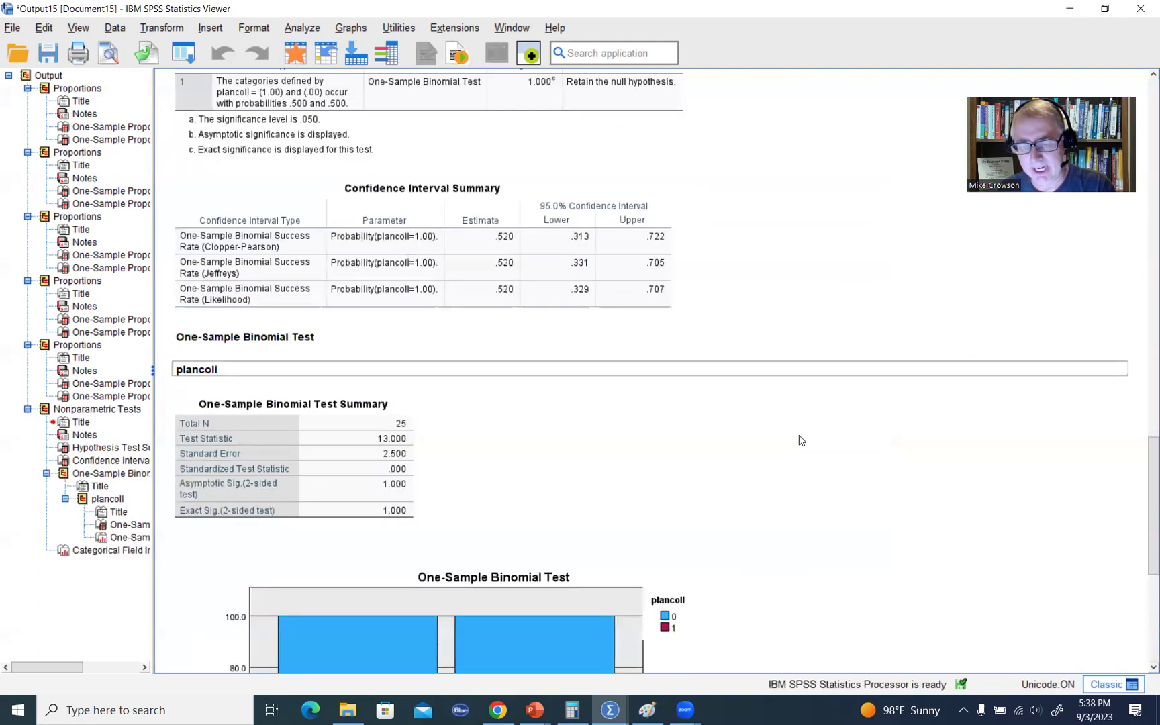
pyautogui.scroll(4, 799, 459)
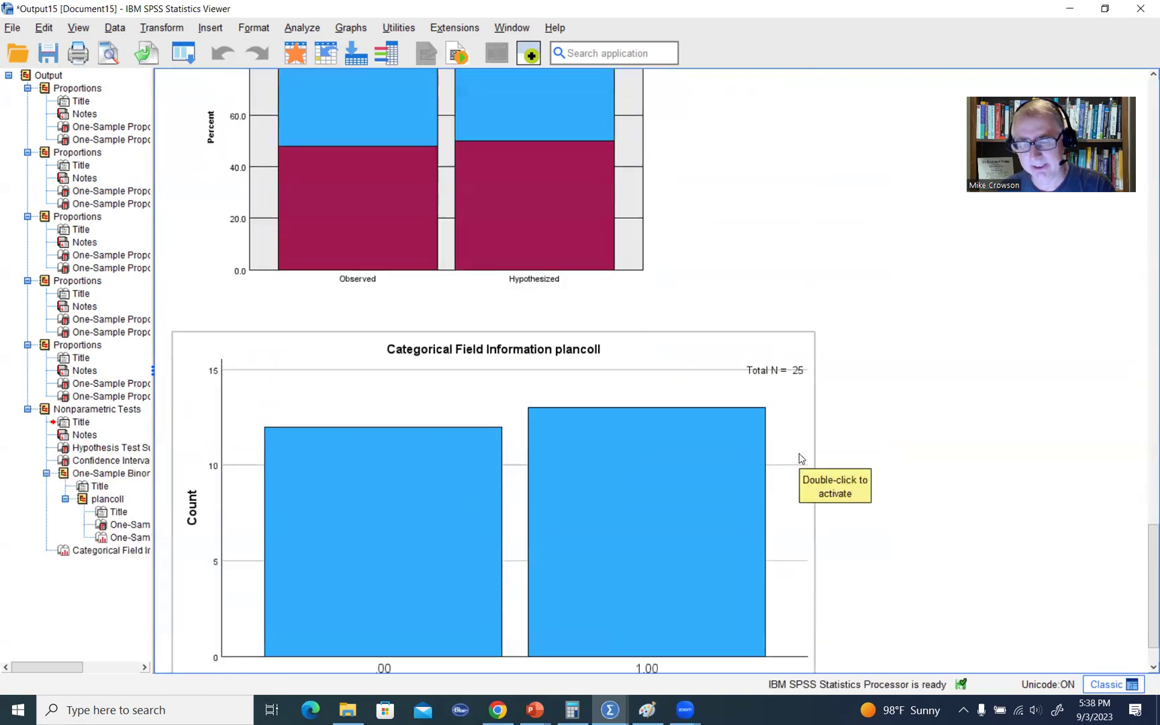
pyautogui.scroll(6, 799, 459)
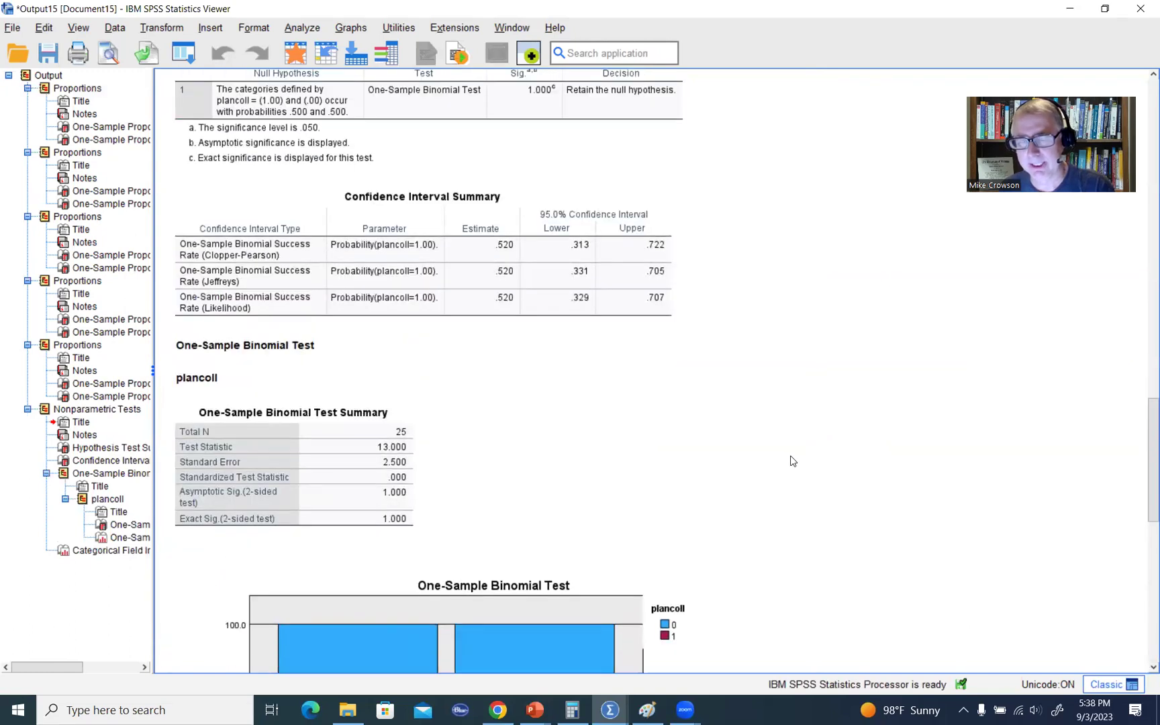
pyautogui.scroll(1, 793, 461)
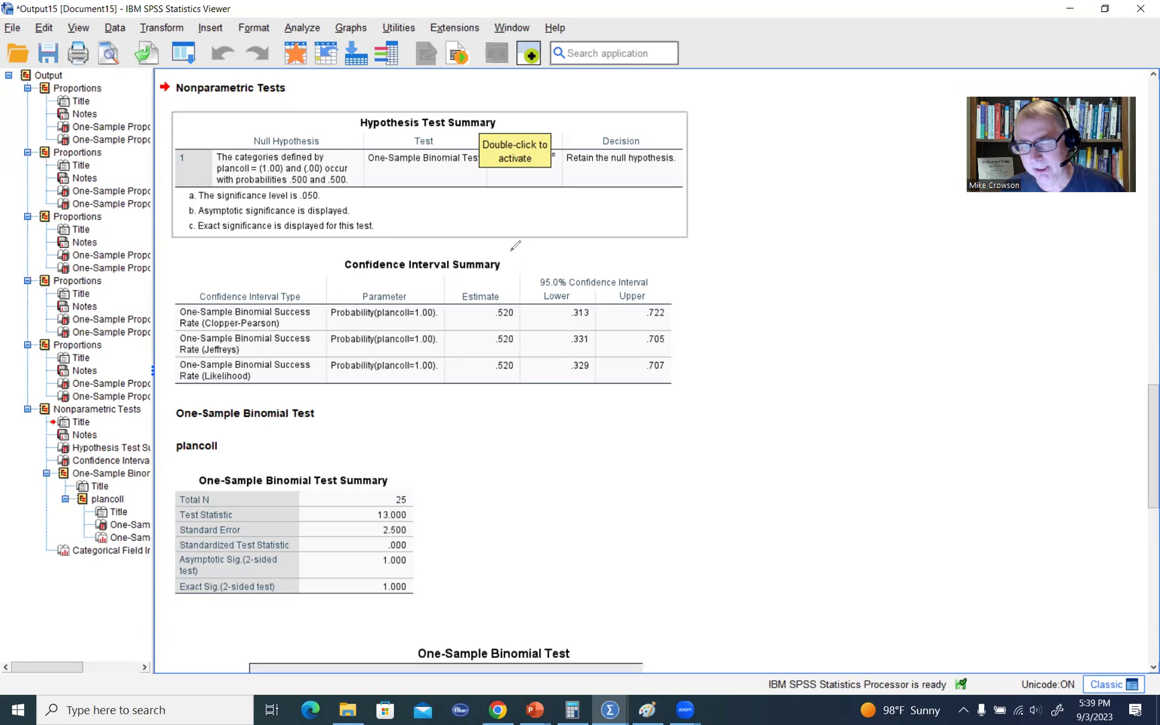
pyautogui.moveTo(506, 259); pyautogui.dragTo(522, 242)
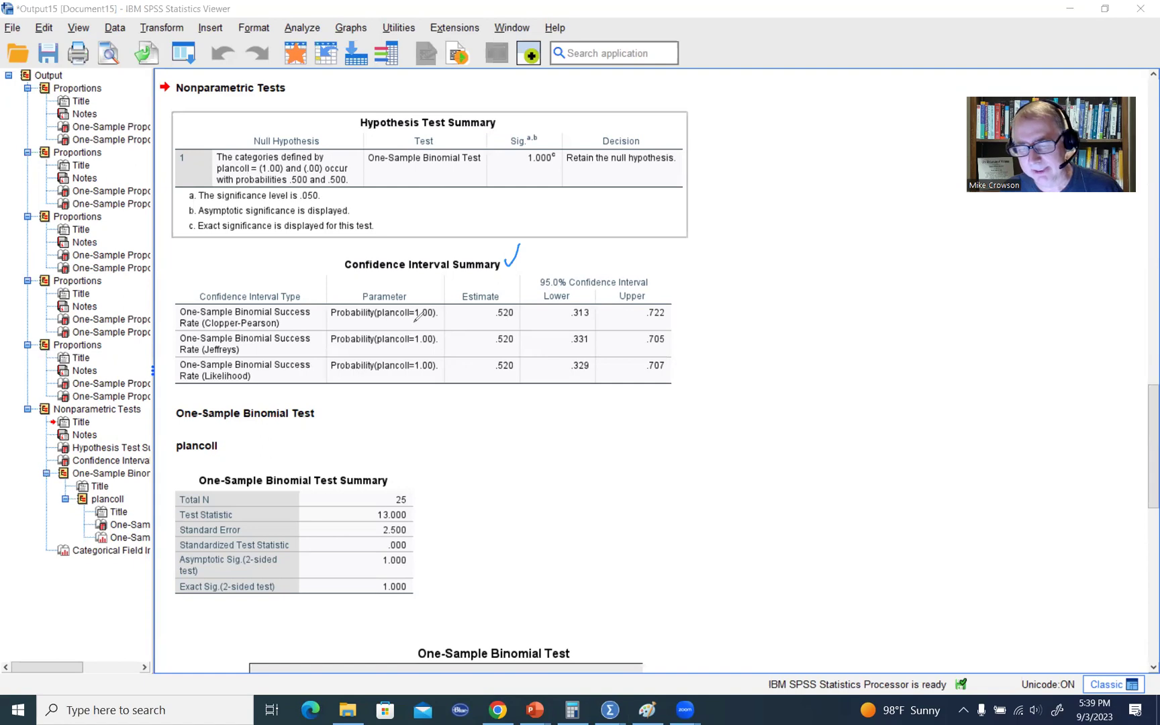
pyautogui.moveTo(414, 323); pyautogui.dragTo(428, 322)
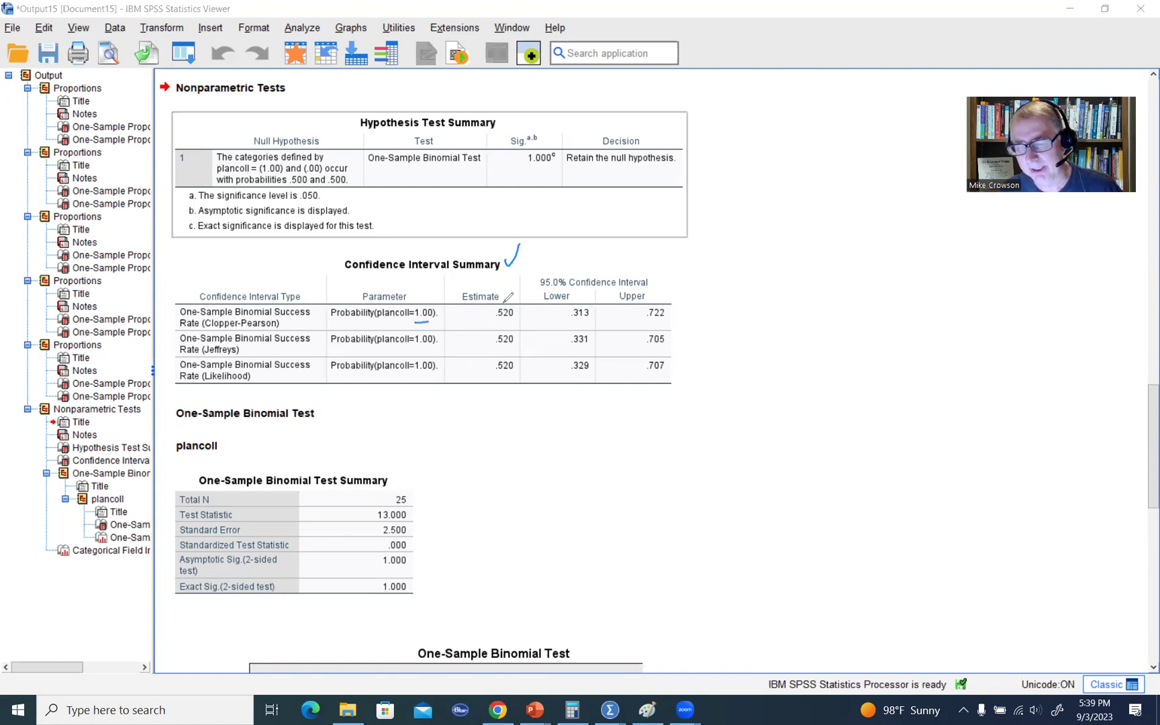
pyautogui.moveTo(516, 304); pyautogui.dragTo(509, 301)
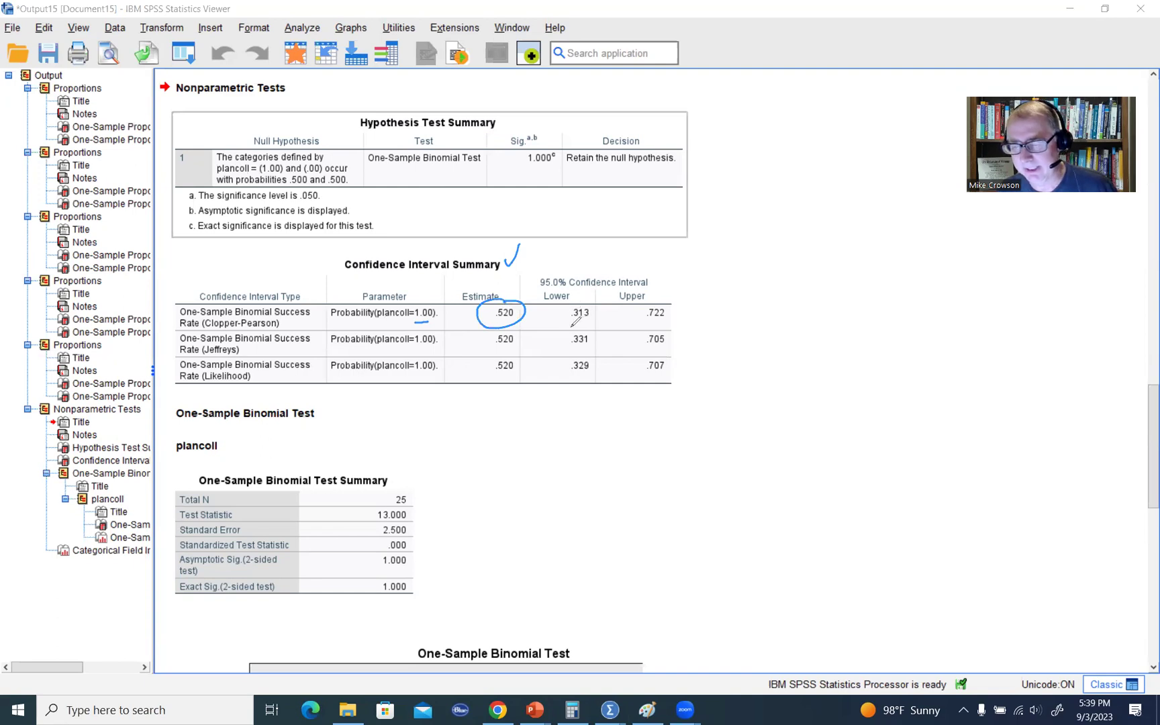
pyautogui.moveTo(570, 324); pyautogui.dragTo(665, 326)
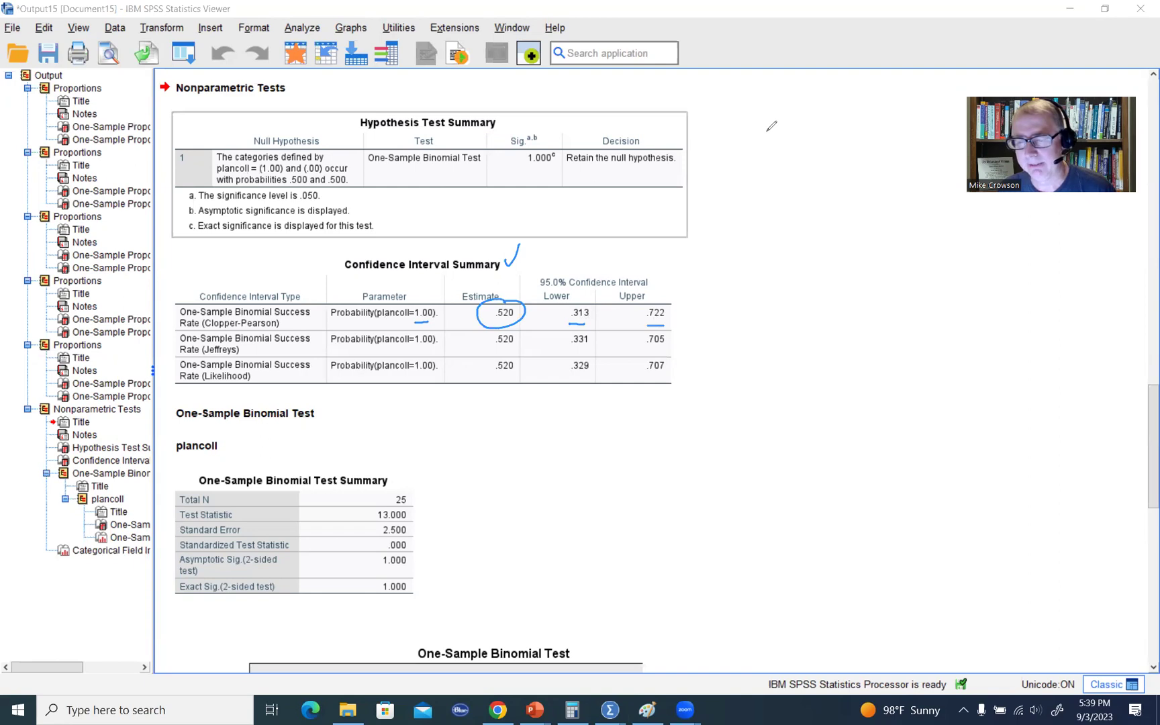
pyautogui.press('Escape')
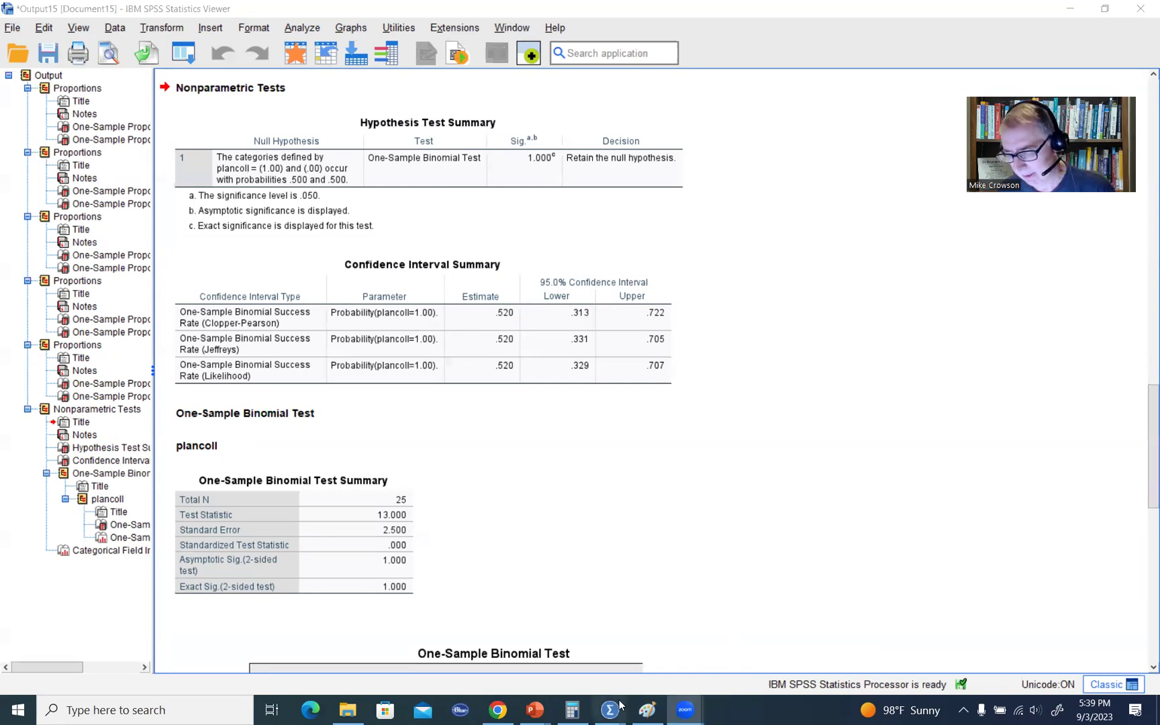
# Compare with the Clopper-Pearson proportion and confidence limits in the first One-Sample Proportions Confidence Intervals table, temporarily underlining them.
pyautogui.scroll(5, 956, 415)
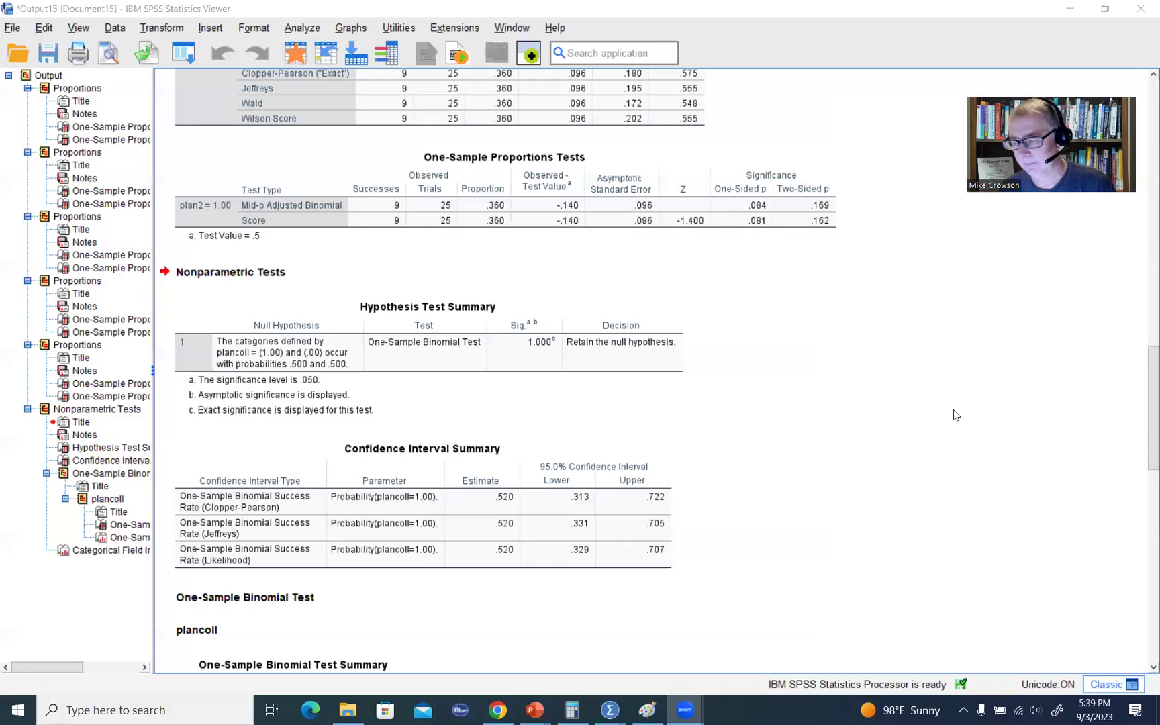
pyautogui.scroll(20, 873, 428)
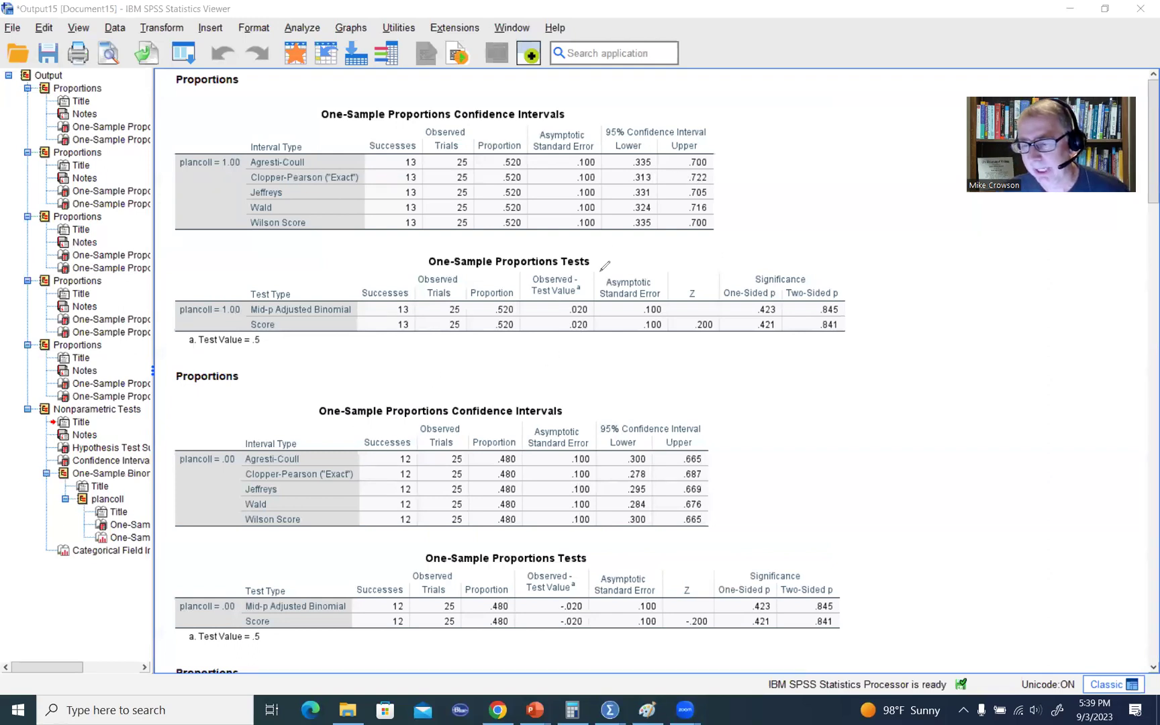
pyautogui.moveTo(629, 185); pyautogui.dragTo(706, 183)
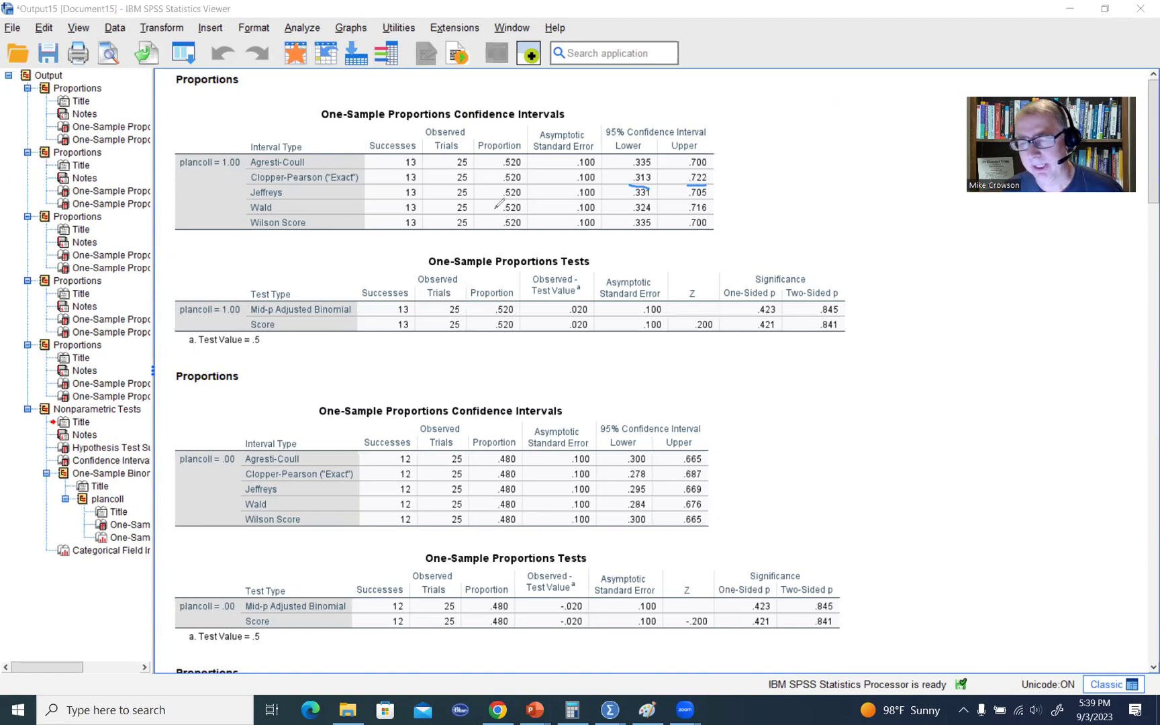
pyautogui.moveTo(503, 186); pyautogui.dragTo(521, 184)
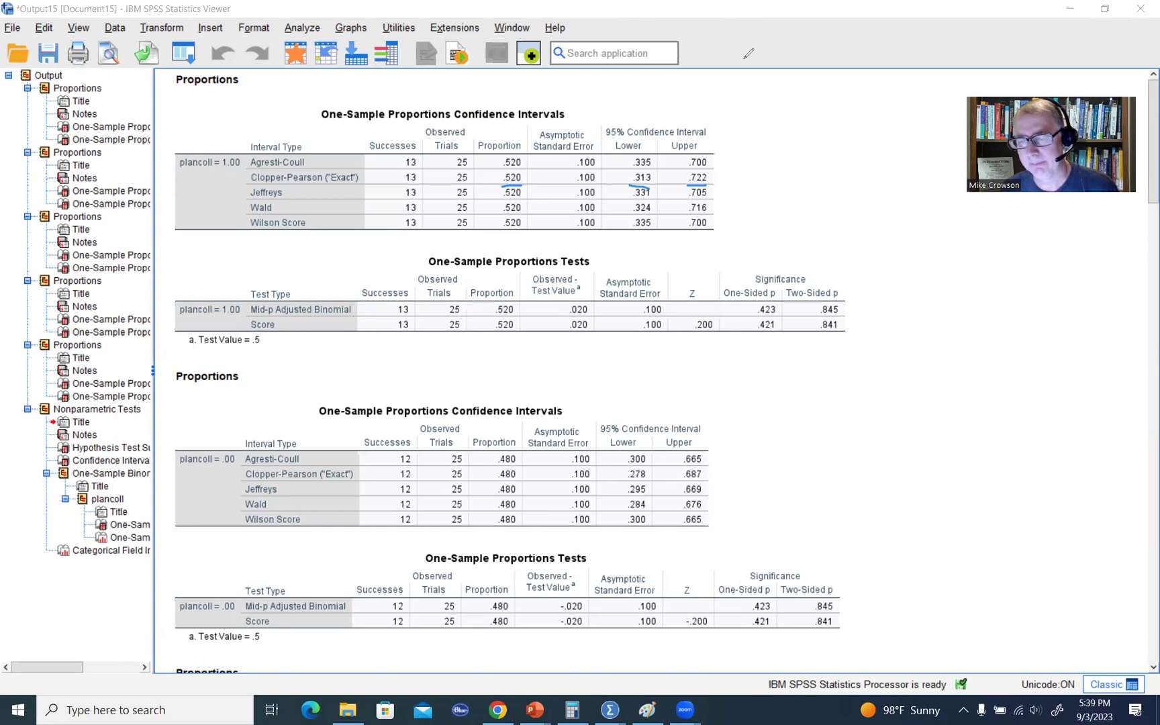
pyautogui.press('Escape')
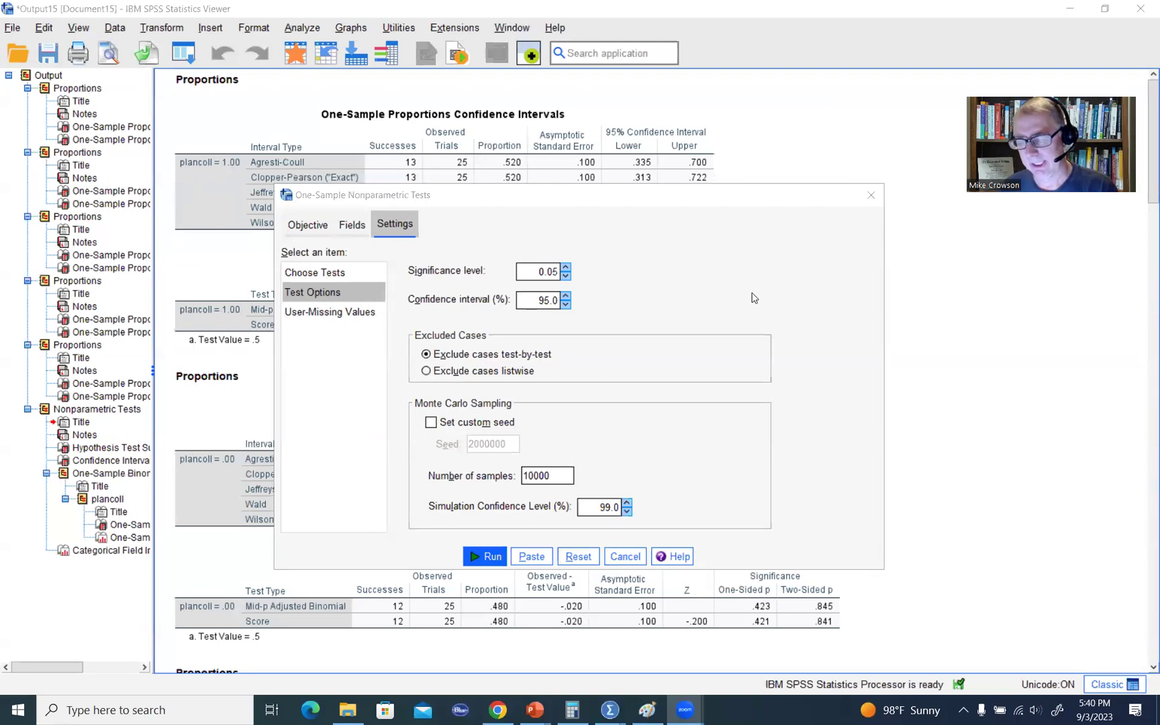
# Set the success value for categorical fields to 0 in the binomial options and rerun the test on plancoll.
pyautogui.click(333, 273)
pyautogui.click(469, 336)
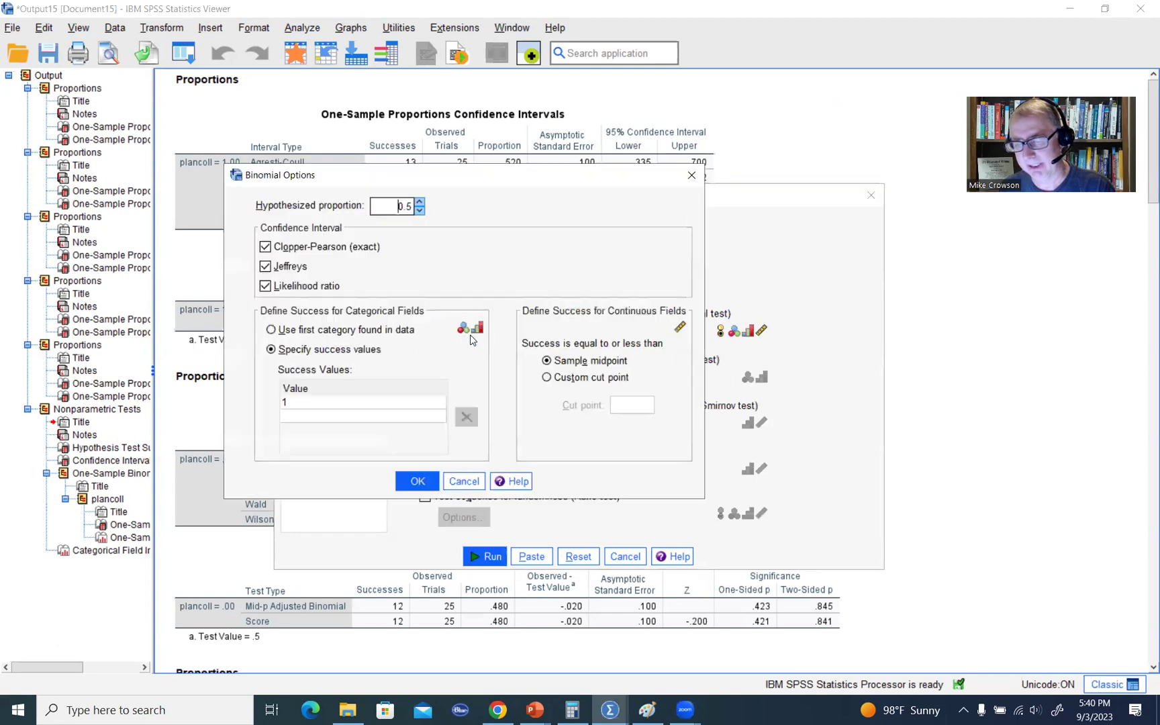
pyautogui.click(333, 403)
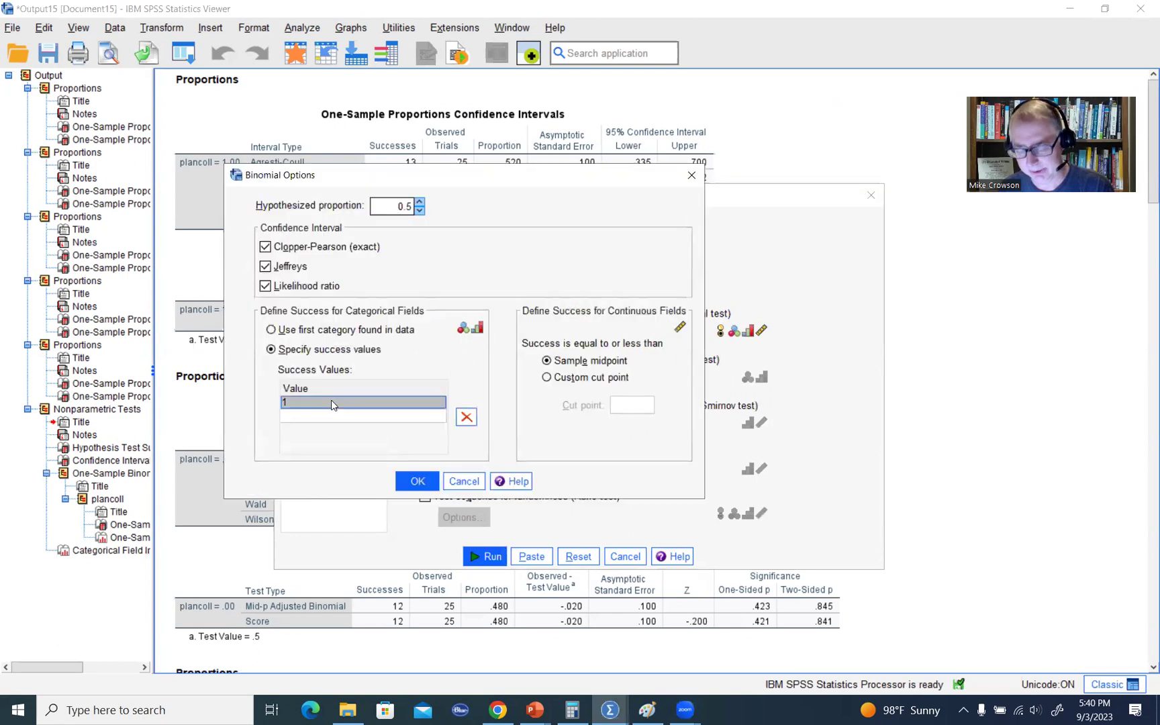
pyautogui.write('0')
pyautogui.press('BackSpace')
pyautogui.press('BackSpace')
pyautogui.write('0')
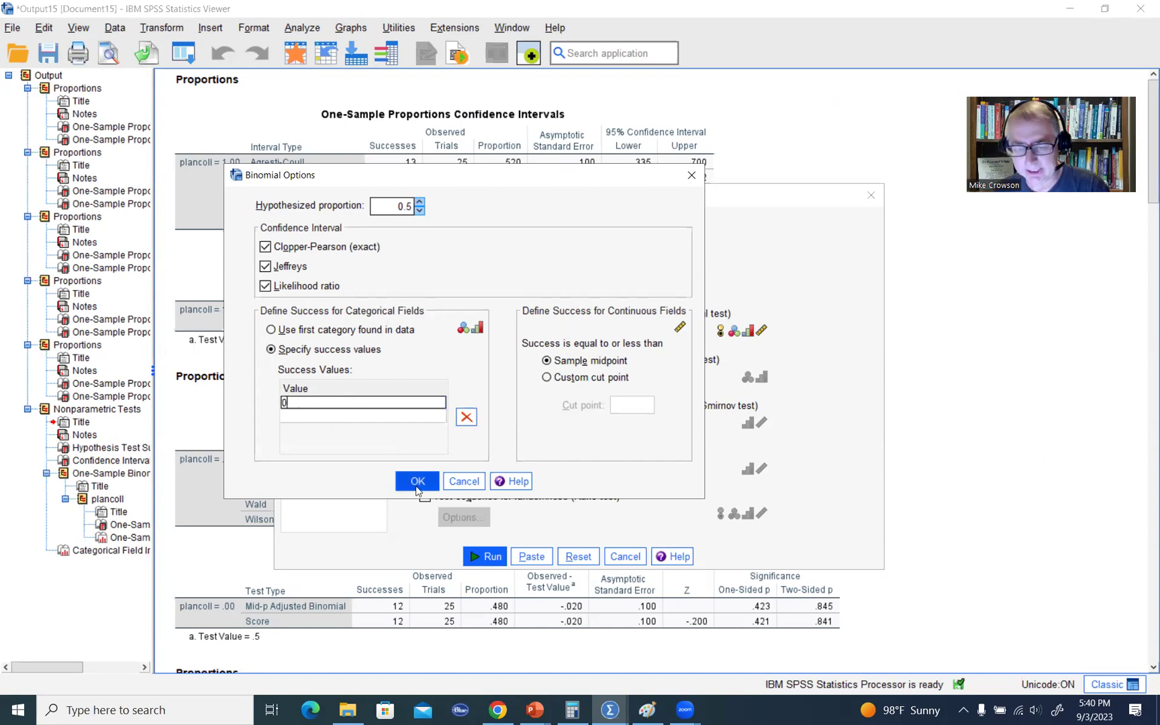
pyautogui.click(416, 487)
pyautogui.click(487, 556)
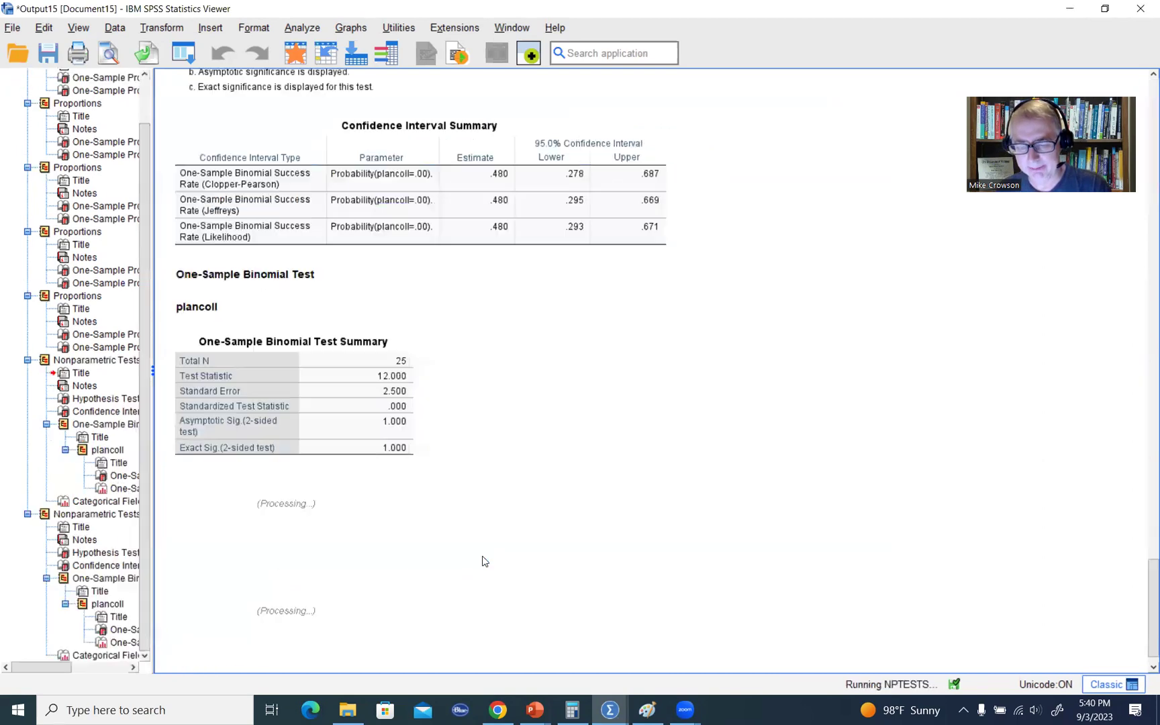
# Examine the new Confidence Interval Summary, temporarily marking the Clopper-Pearson estimate and confidence limits for plancoll = .00.
pyautogui.scroll(-2, 591, 534)
pyautogui.click(582, 131)
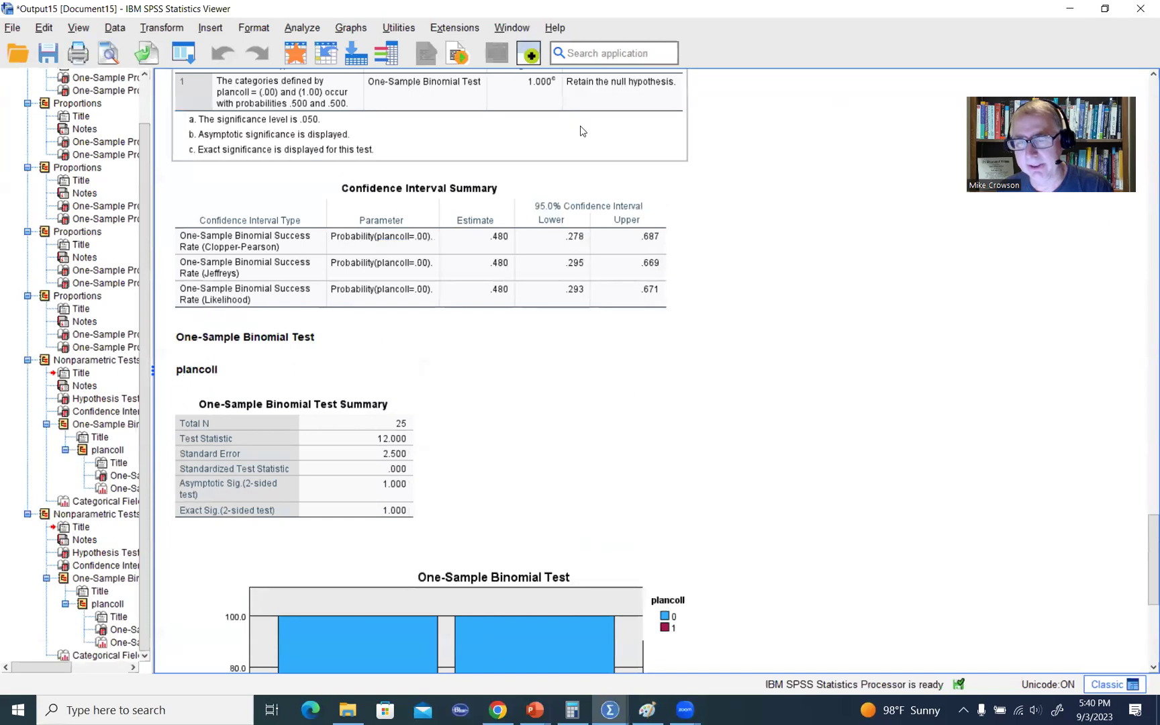
pyautogui.doubleClick(581, 131)
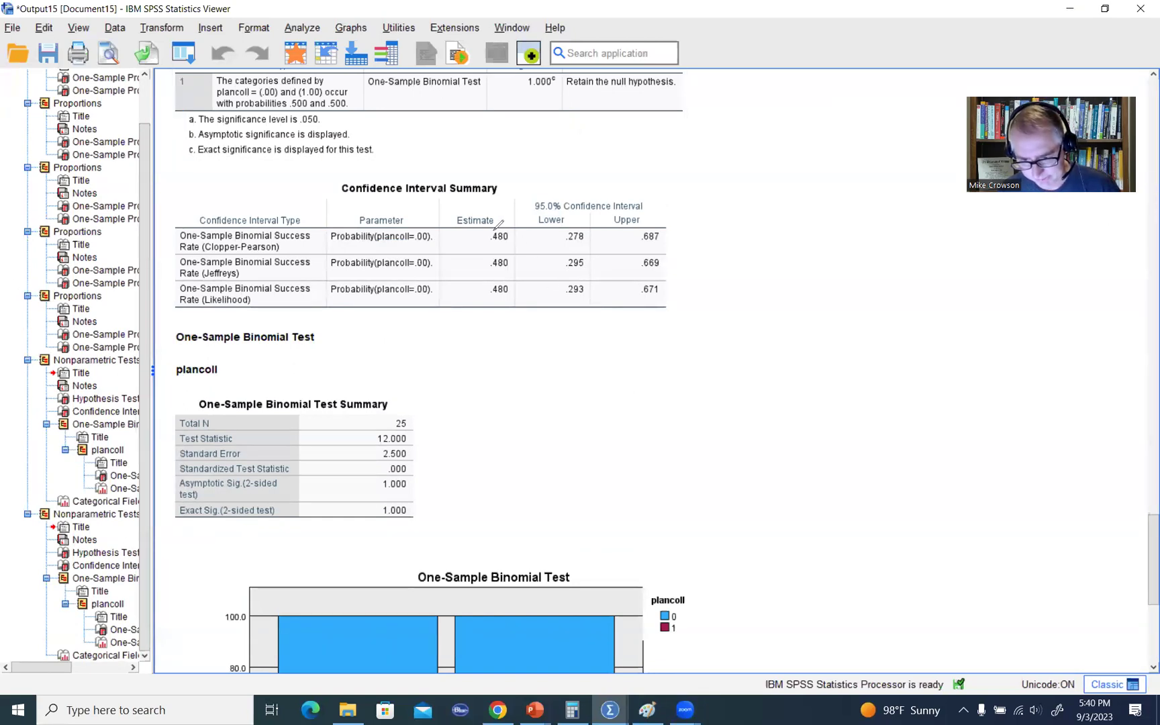
pyautogui.moveTo(496, 227)
pyautogui.mouseDown()
pyautogui.moveTo(521, 231)
pyautogui.moveTo(491, 234)
pyautogui.mouseUp()
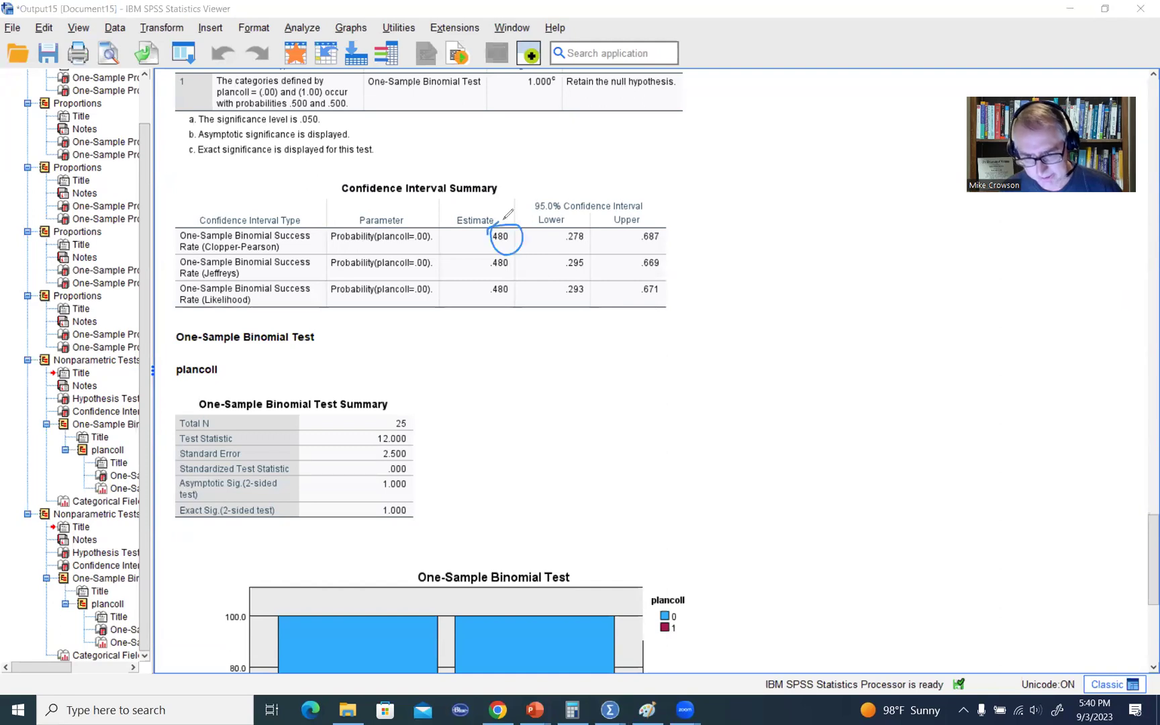
pyautogui.moveTo(210, 255); pyautogui.dragTo(272, 254)
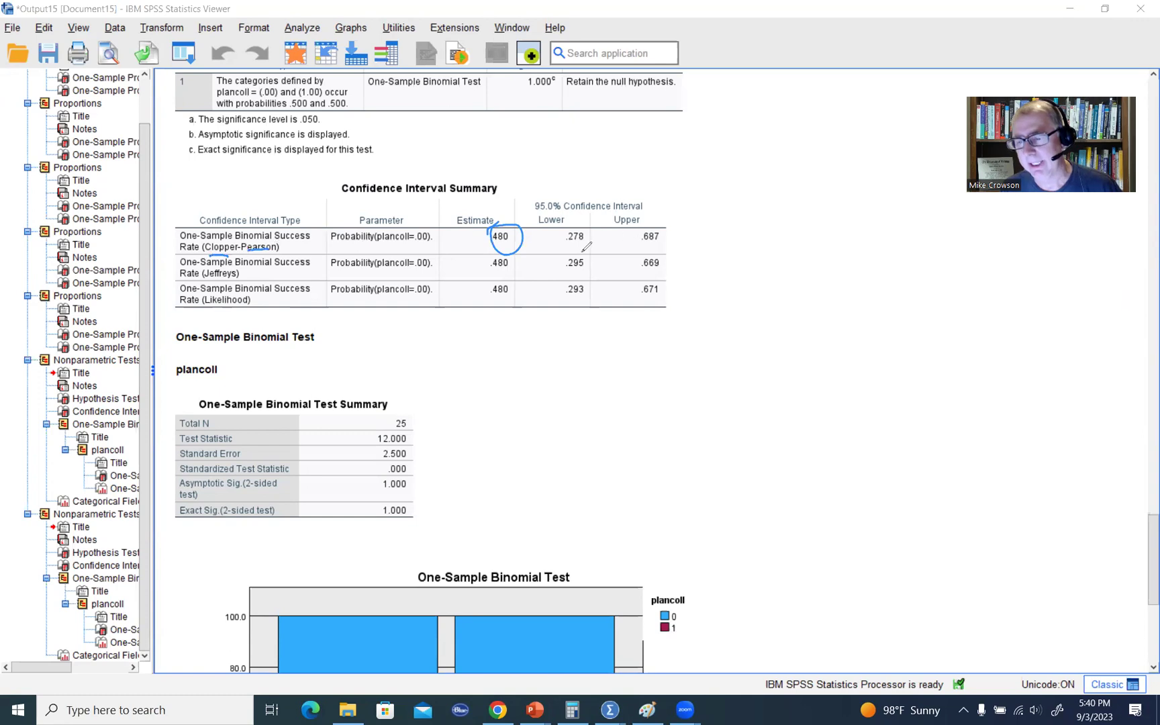
pyautogui.moveTo(563, 249); pyautogui.dragTo(666, 246)
pyautogui.press('e')
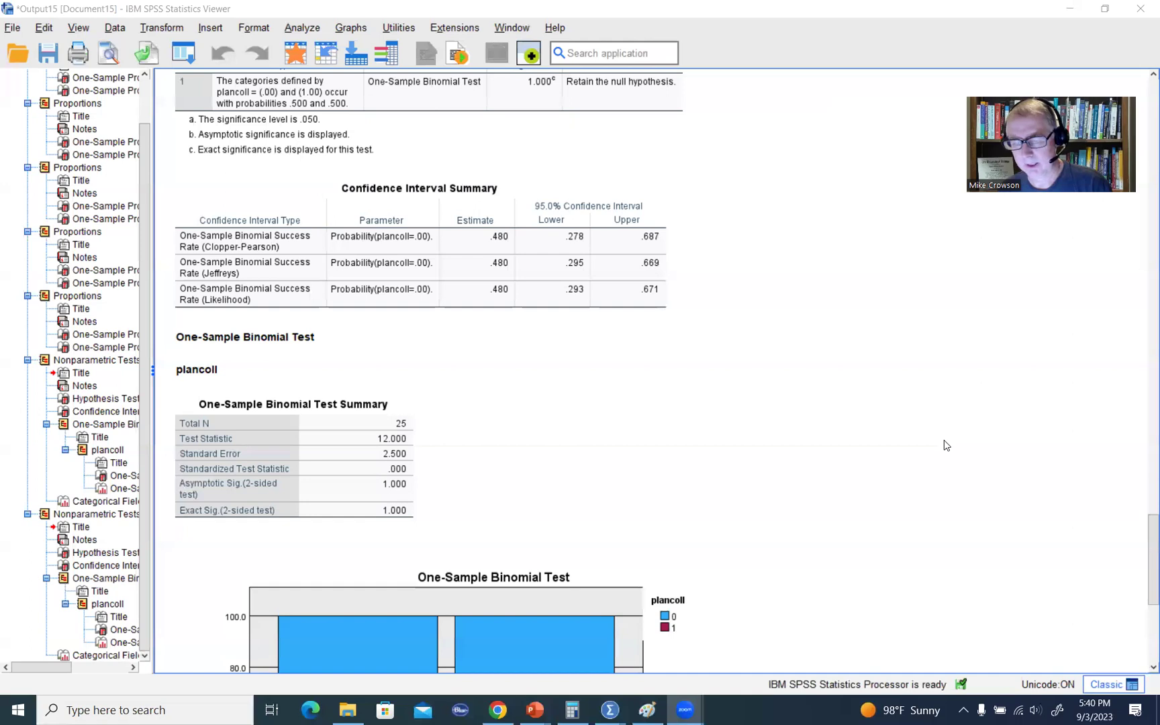
# Review the binomial test chart, the plancoll category counts chart and the Hypothesis Test Summary in the nonparametric output.
pyautogui.scroll(-10, 943, 366)
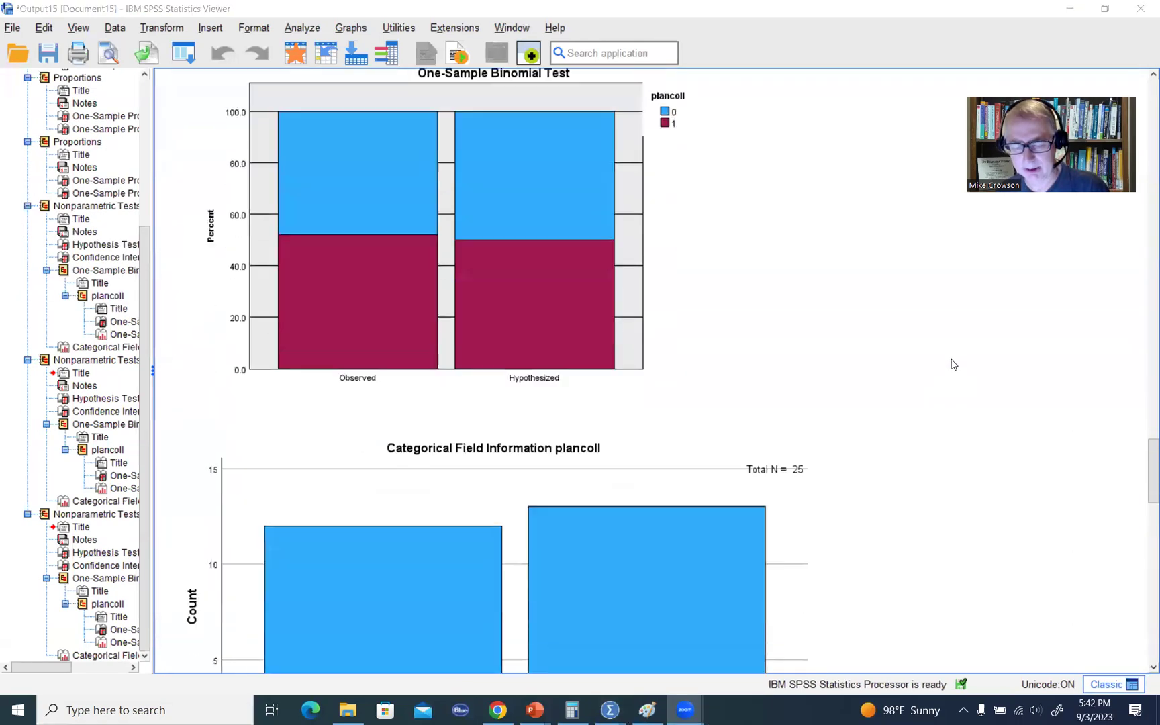
pyautogui.click(688, 374)
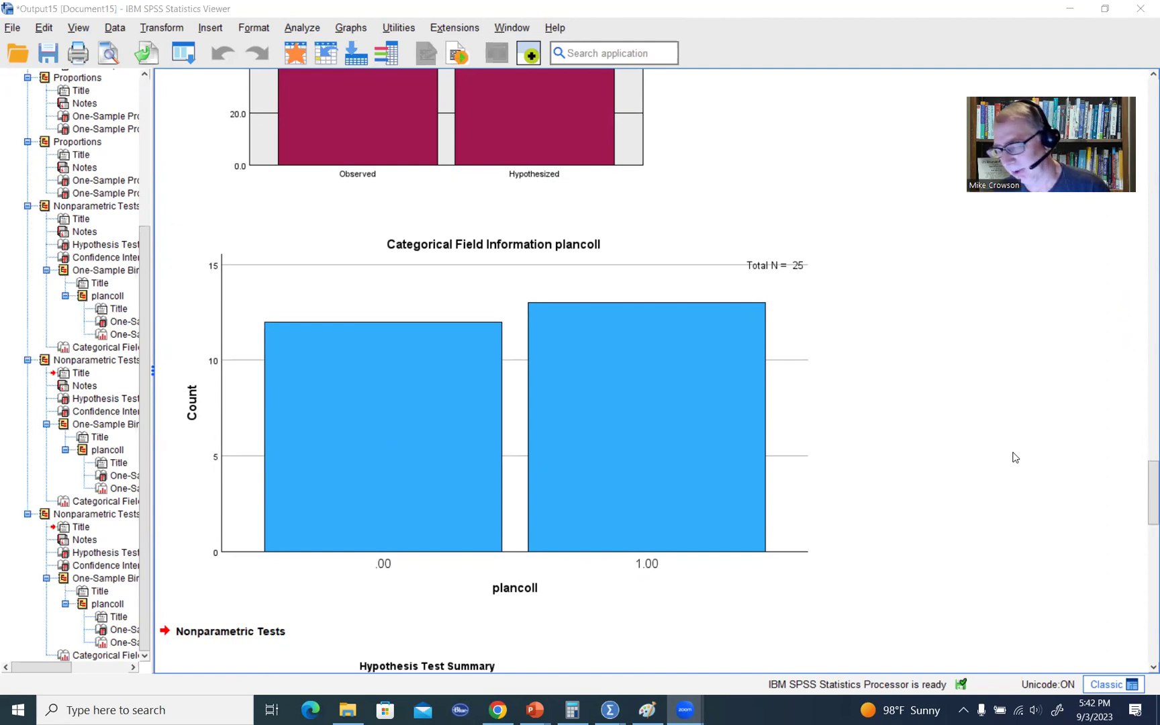
pyautogui.scroll(12, 1016, 457)
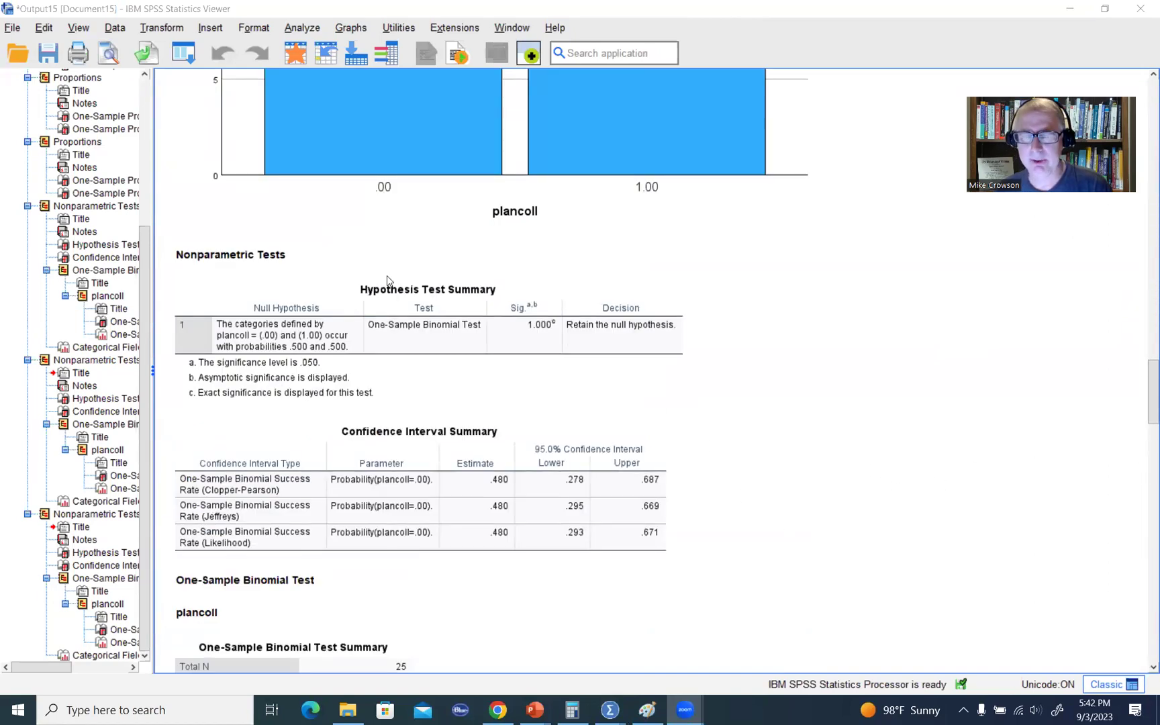
pyautogui.click(809, 260)
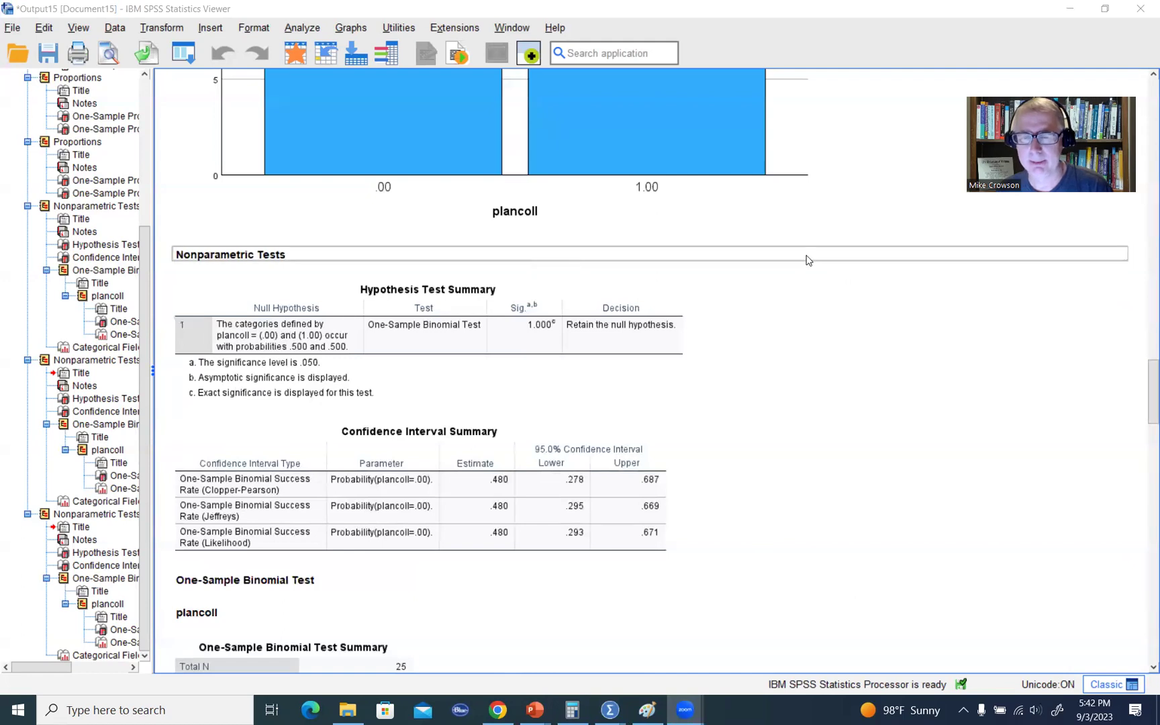
pyautogui.click(581, 213)
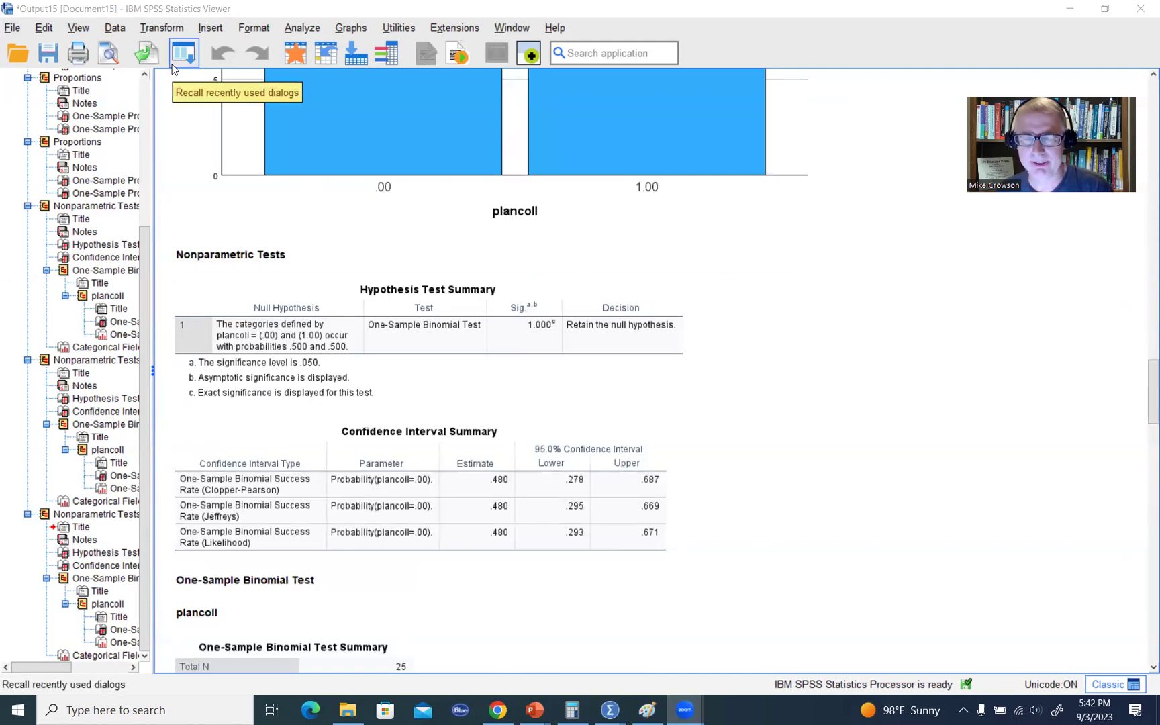
pyautogui.click(301, 28)
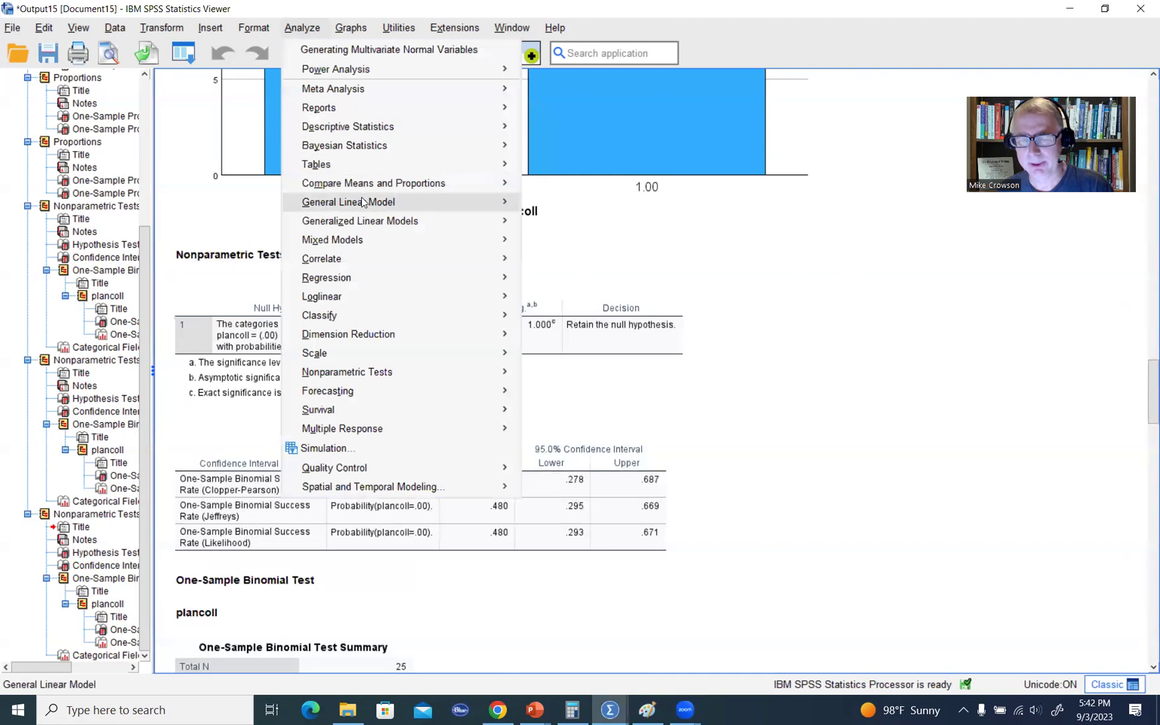
pyautogui.moveTo(374, 187)
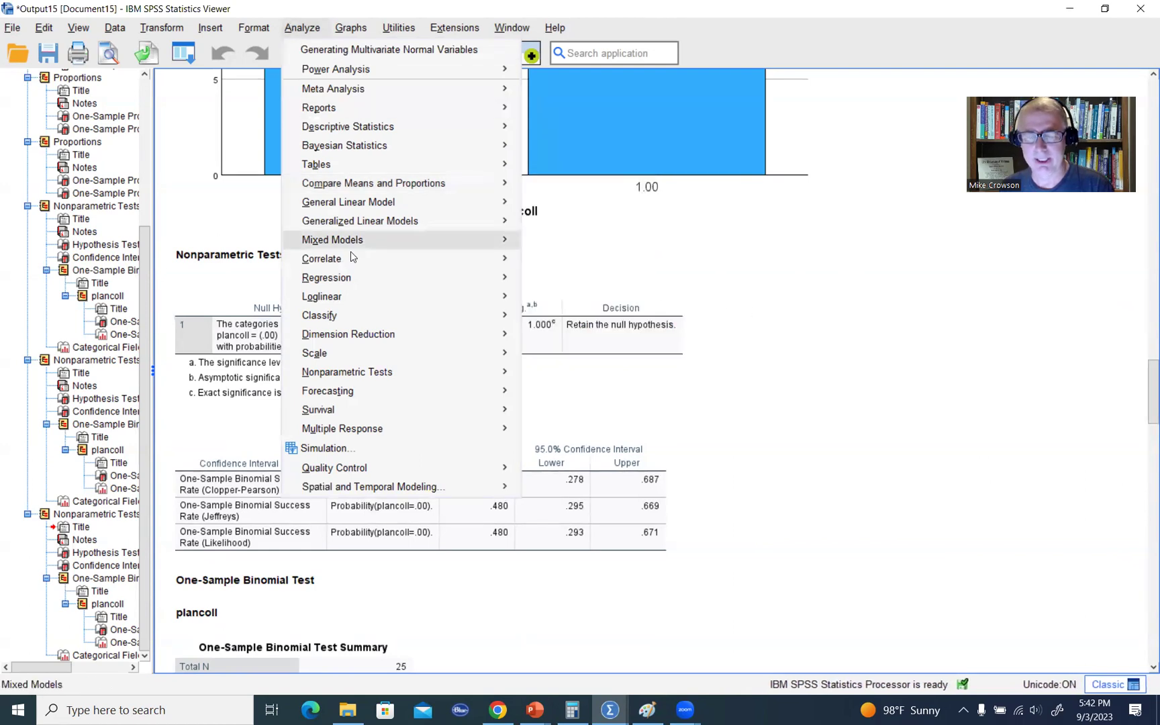
pyautogui.moveTo(417, 371)
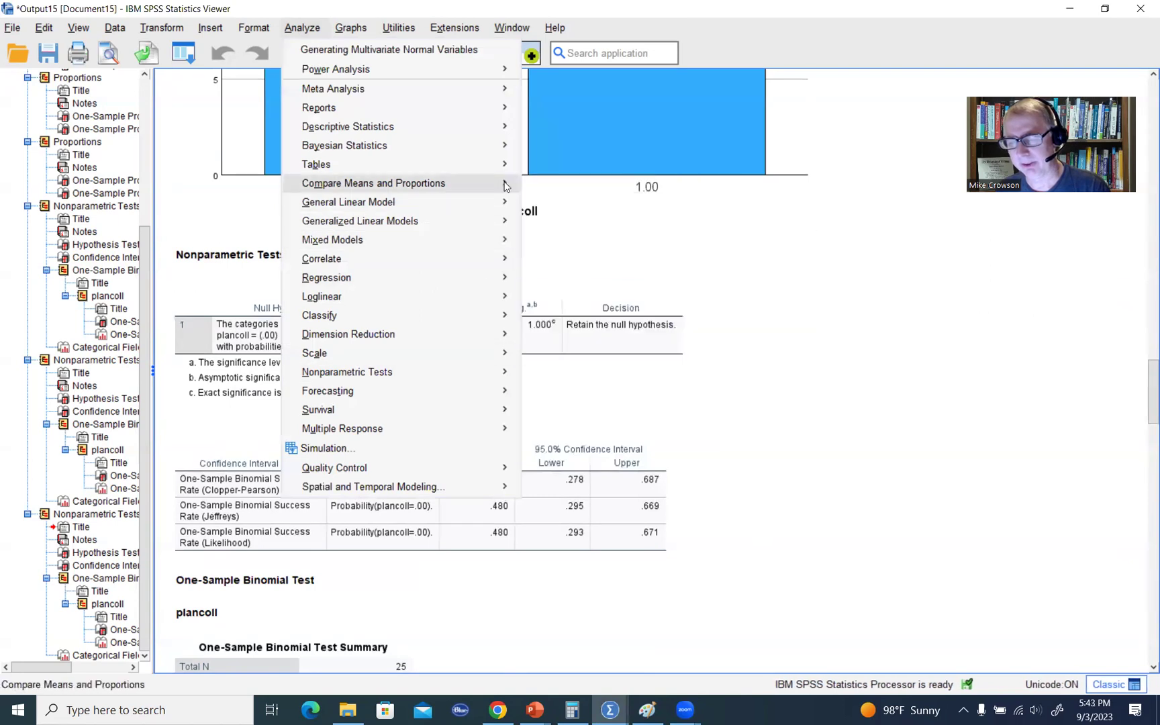
pyautogui.moveTo(505, 186)
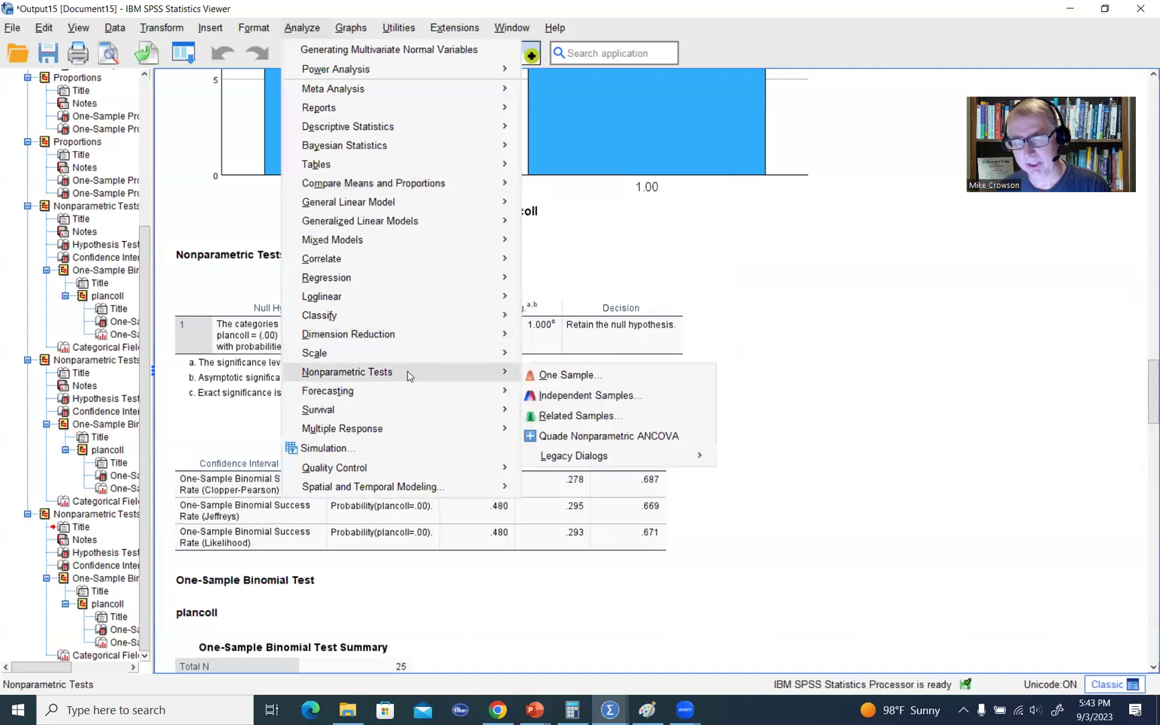
pyautogui.click(932, 388)
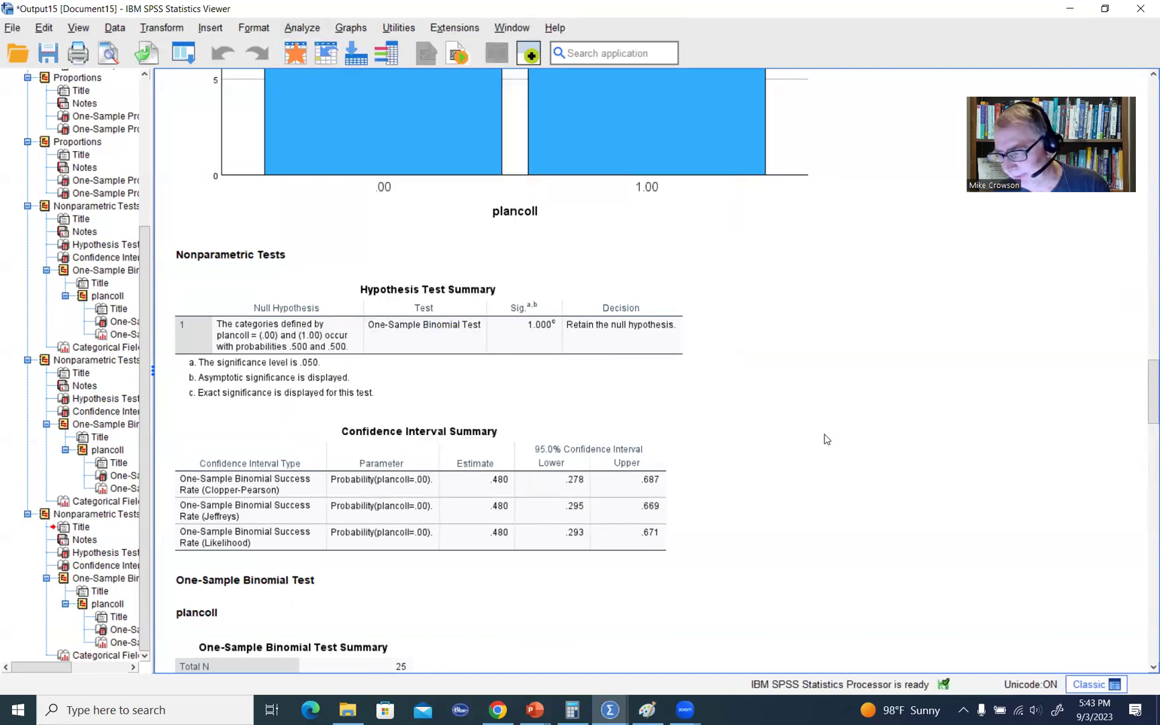